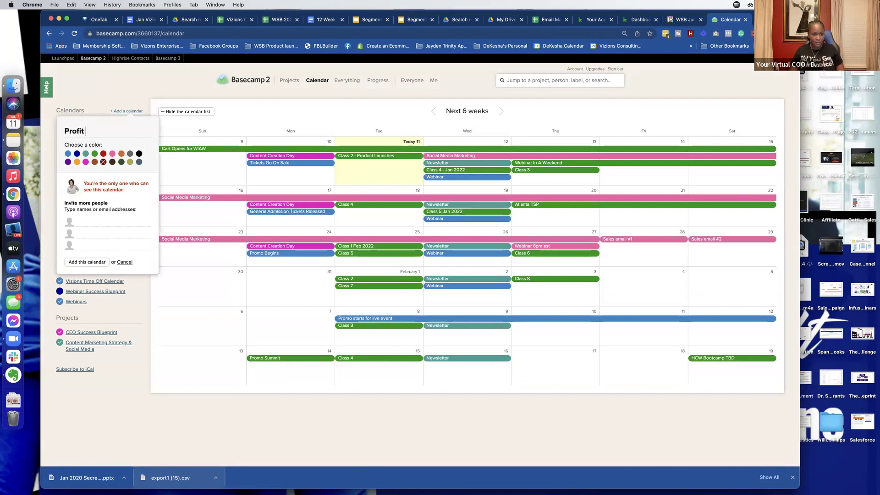
- Name the new calendar "Profit Blueprint Class", give it the dark blue color and add it to the calendar list
{"action": "type", "text": "lass"}
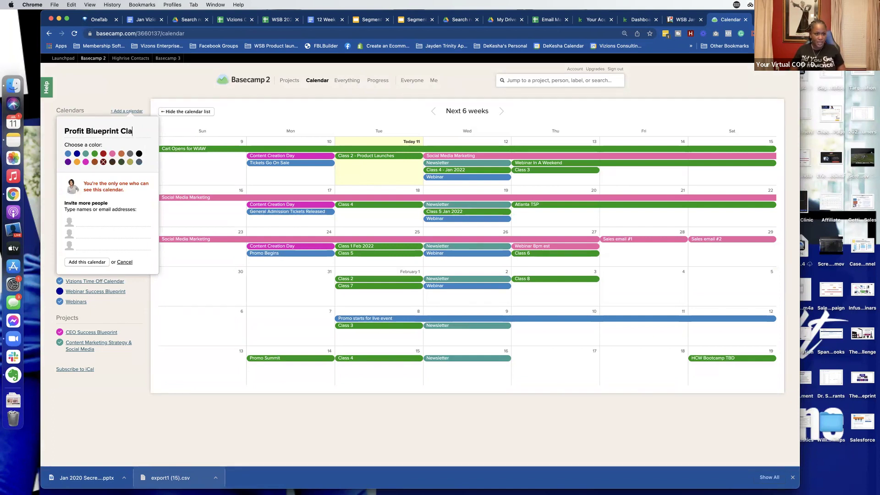
{"action": "left_click", "coordinate": [77, 154]}
{"action": "left_click", "coordinate": [84, 262]}
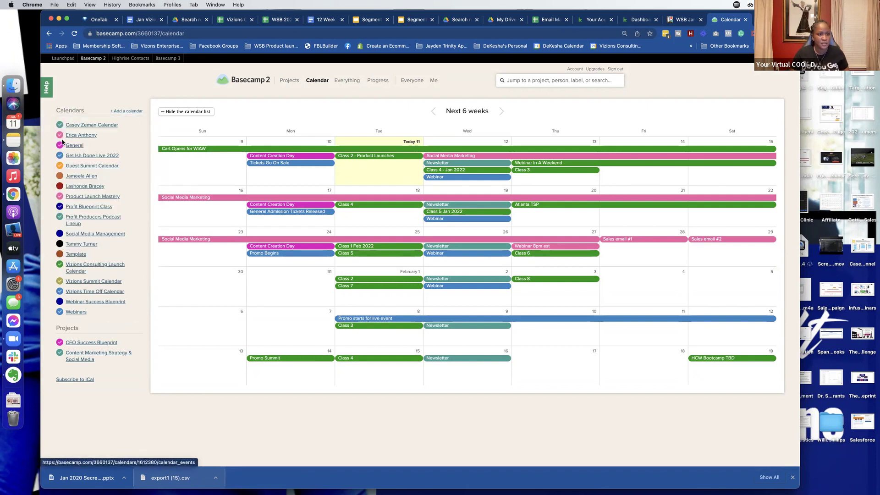
- Hide the pink client calendar, General, Get Ish Done Live 2022 and Guest Summit Calendar, and show the orange client calendar
{"action": "left_click", "coordinate": [60, 134]}
{"action": "left_click", "coordinate": [60, 145]}
{"action": "left_click", "coordinate": [60, 156]}
{"action": "left_click", "coordinate": [60, 165]}
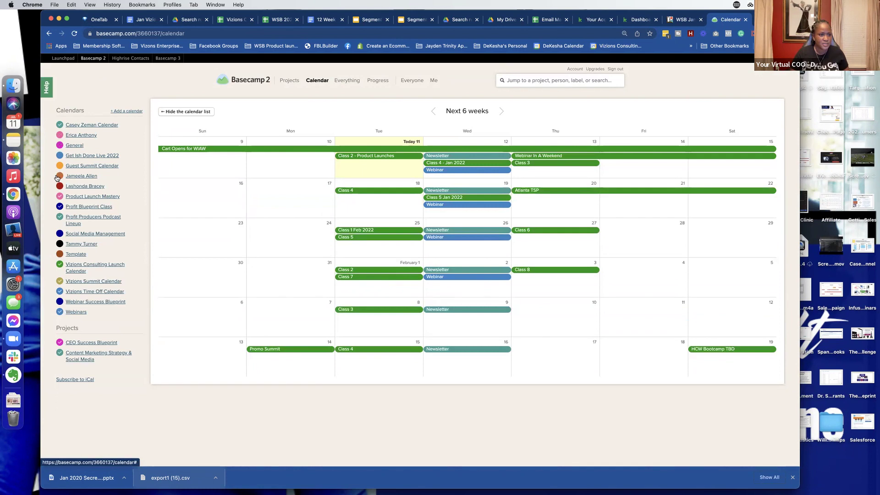
{"action": "left_click", "coordinate": [58, 177]}
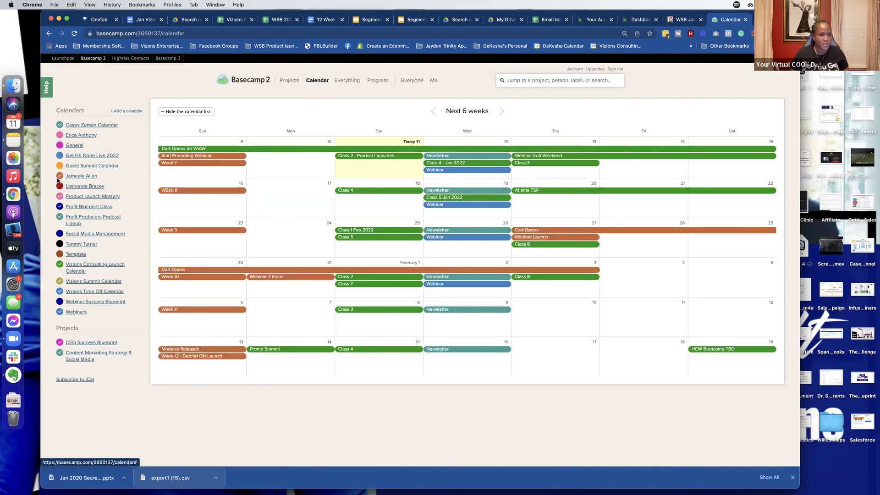
- Hide the Profit Producers Podcast Lineup, Vizions Summit, Vizions Consulting Launch and Webinars calendars
{"action": "left_click", "coordinate": [59, 217]}
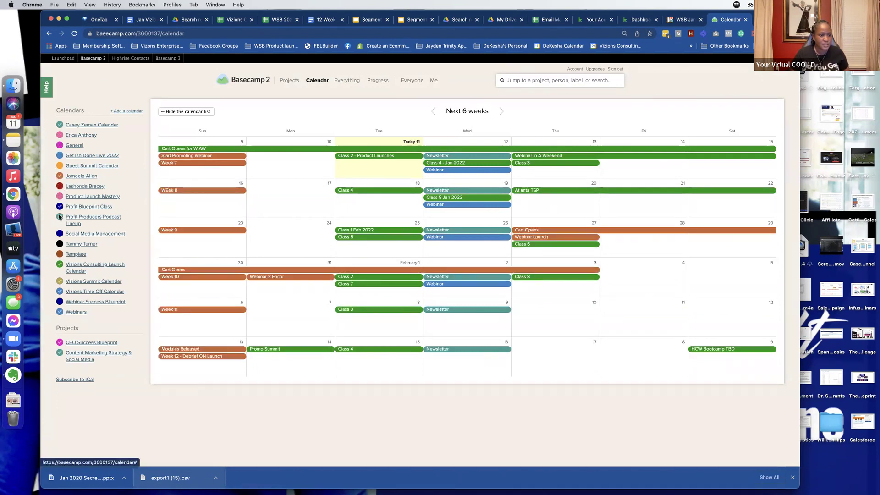
{"action": "left_click", "coordinate": [59, 281]}
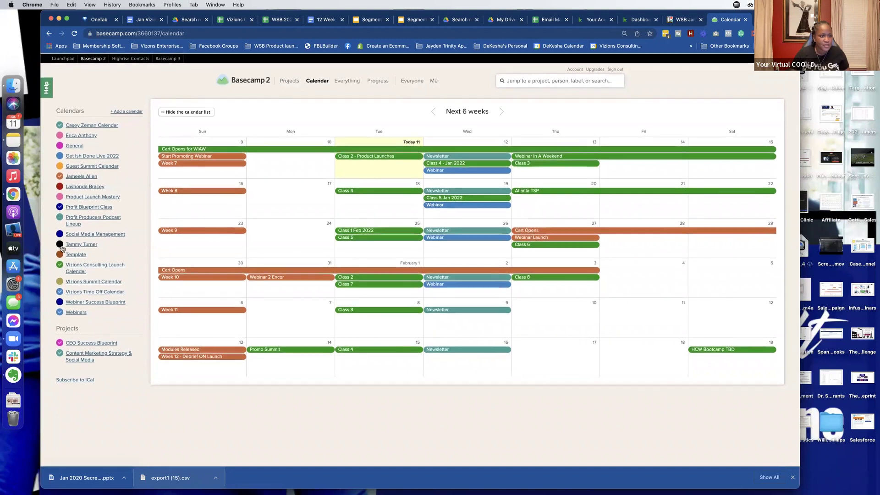
{"action": "left_click", "coordinate": [60, 265]}
{"action": "left_click", "coordinate": [60, 312]}
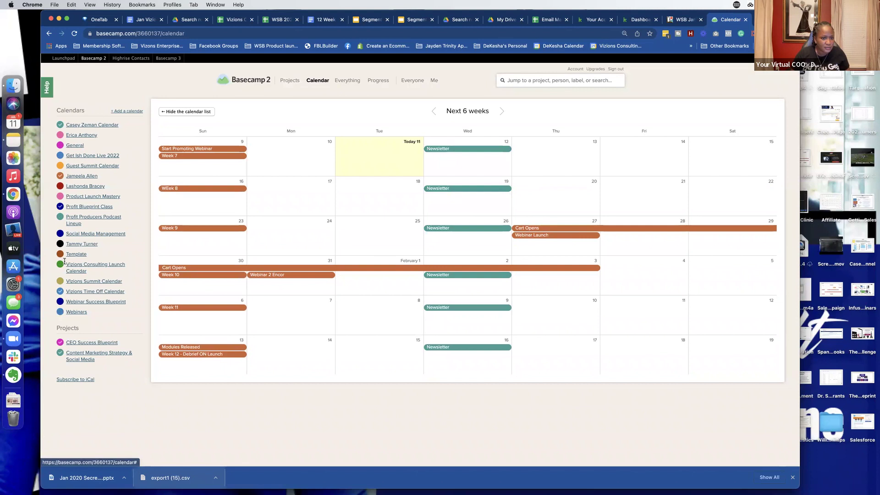
{"action": "scroll", "coordinate": [225, 210], "scroll_direction": "down", "scroll_amount": 1}
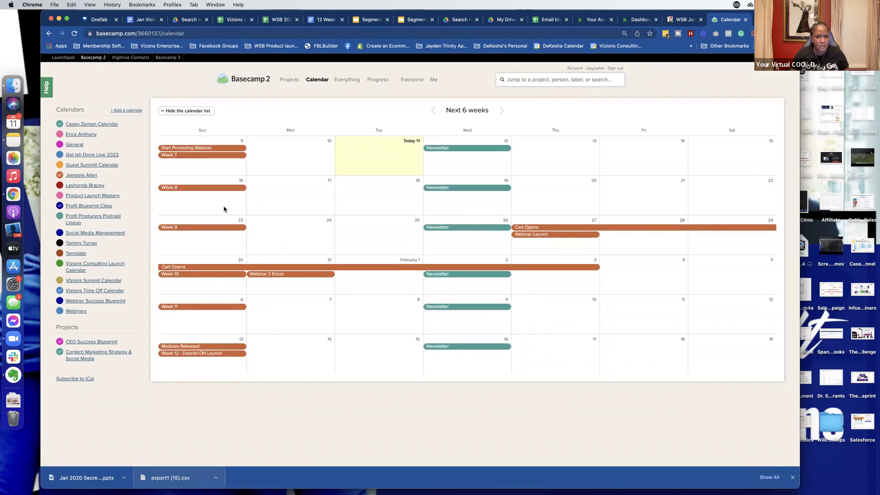
- Hide the orange client calendar that holds the weekly launch events from the six-week overview
{"action": "left_click", "coordinate": [200, 161]}
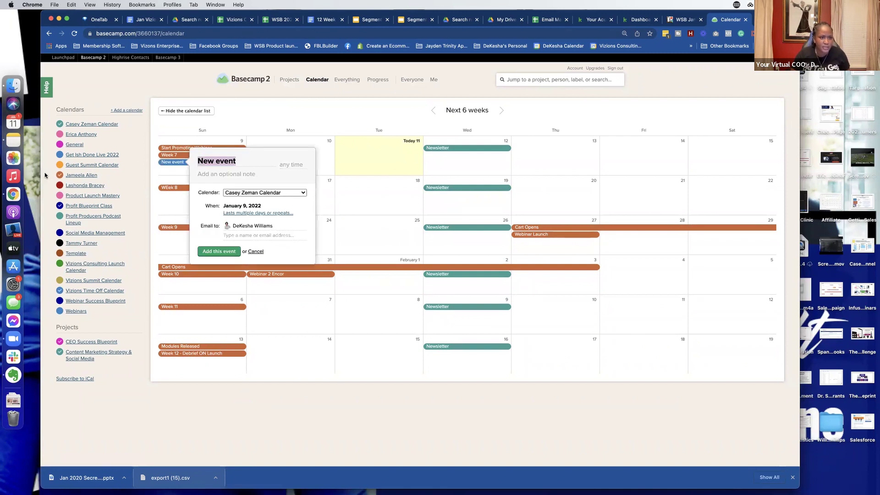
{"action": "left_click", "coordinate": [164, 127]}
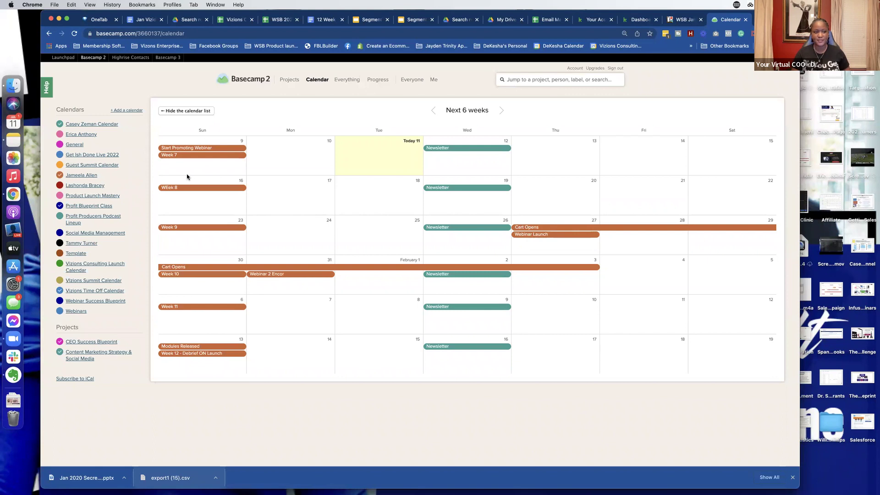
{"action": "left_click", "coordinate": [60, 175]}
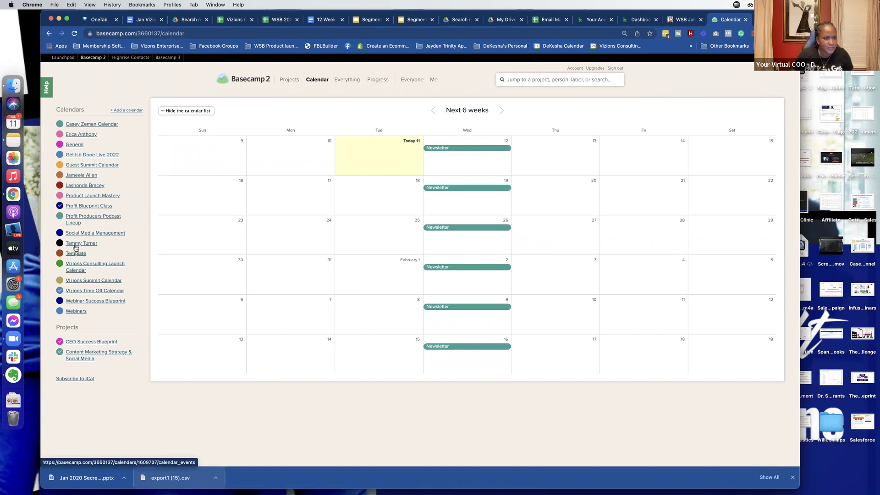
- Open the Profit Blueprint Class calendar and display March 2022
{"action": "left_click", "coordinate": [85, 206]}
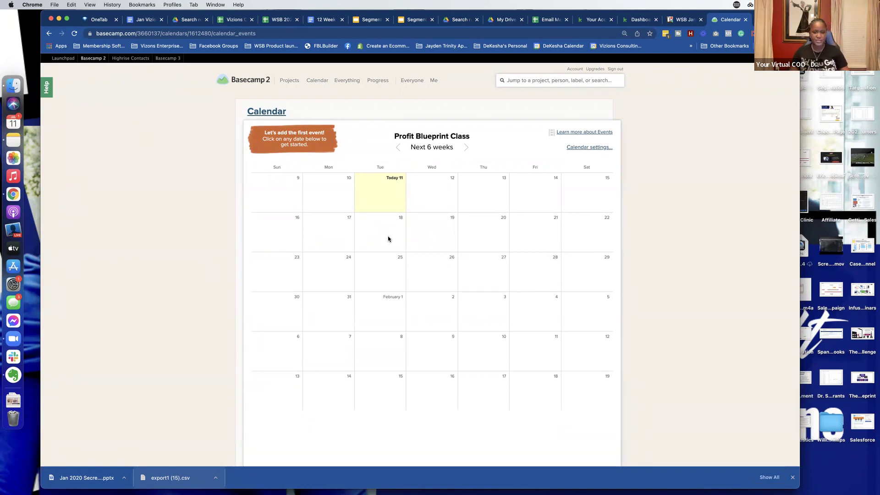
{"action": "scroll", "coordinate": [388, 239], "scroll_direction": "down", "scroll_amount": 1}
{"action": "left_click", "coordinate": [466, 136]}
{"action": "left_click", "coordinate": [467, 137]}
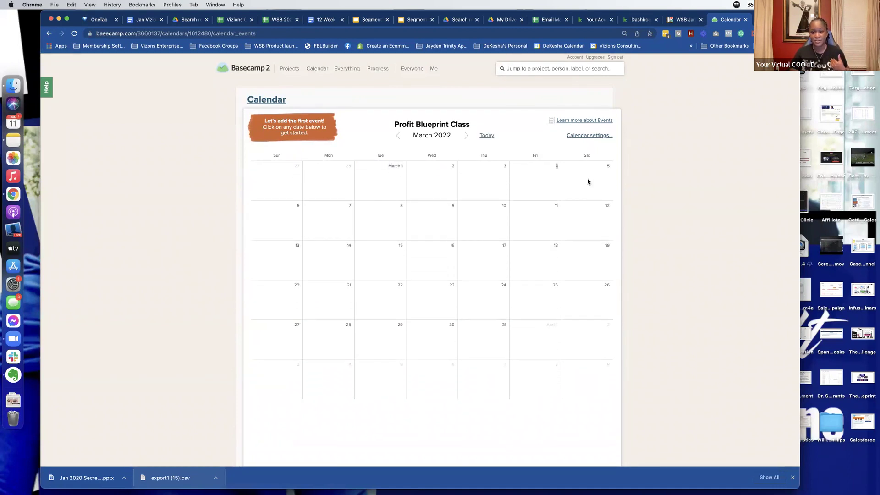
{"action": "left_click", "coordinate": [491, 185]}
{"action": "type", "text": "Webinar In Awee"}
{"action": "key", "text": "BackSpace"}
{"action": "key", "text": "BackSpace"}
{"action": "type", "text": "Wee"}
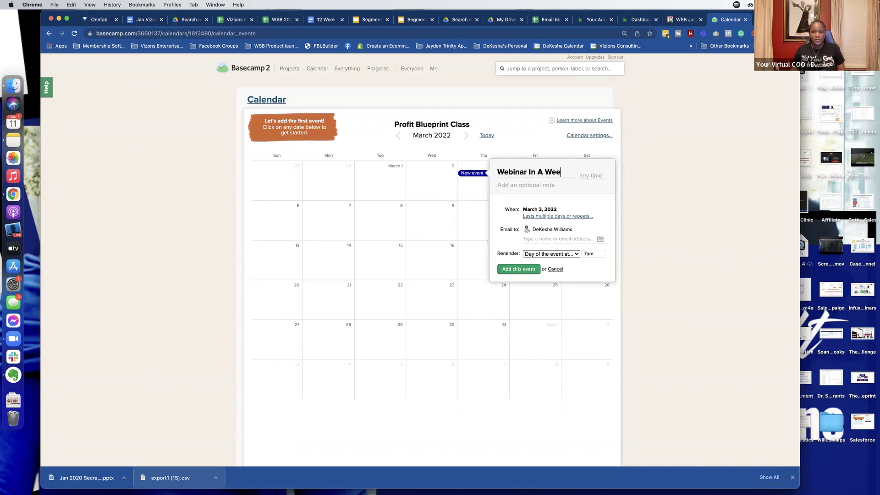
{"action": "type", "text": "kend"}
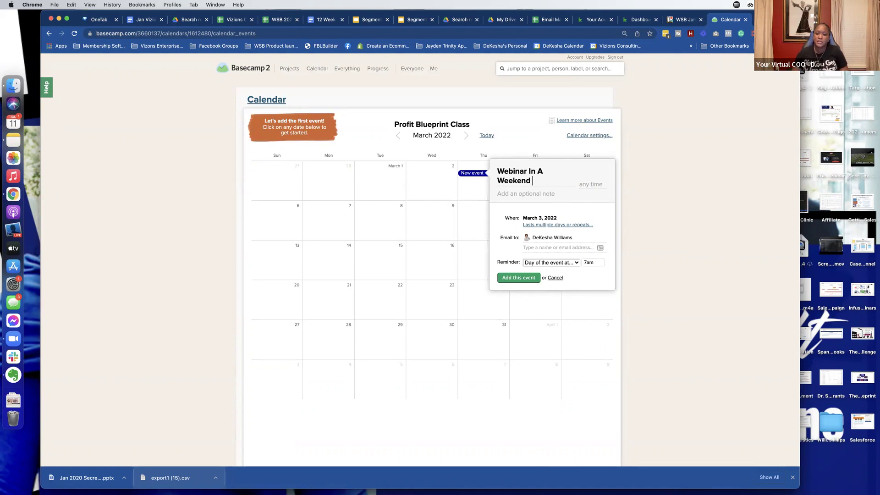
{"action": "scroll", "coordinate": [558, 270], "scroll_direction": "up", "scroll_amount": 1}
{"action": "left_click", "coordinate": [558, 282]}
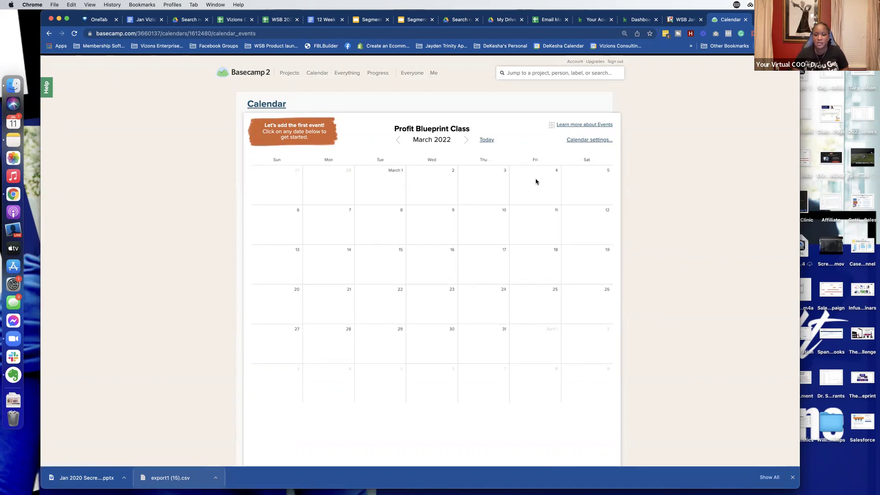
- Add an event named "Webinar" on March 4, 2022 to the Profit Blueprint Class calendar
{"action": "left_click", "coordinate": [536, 181]}
{"action": "type", "text": "Webinar"}
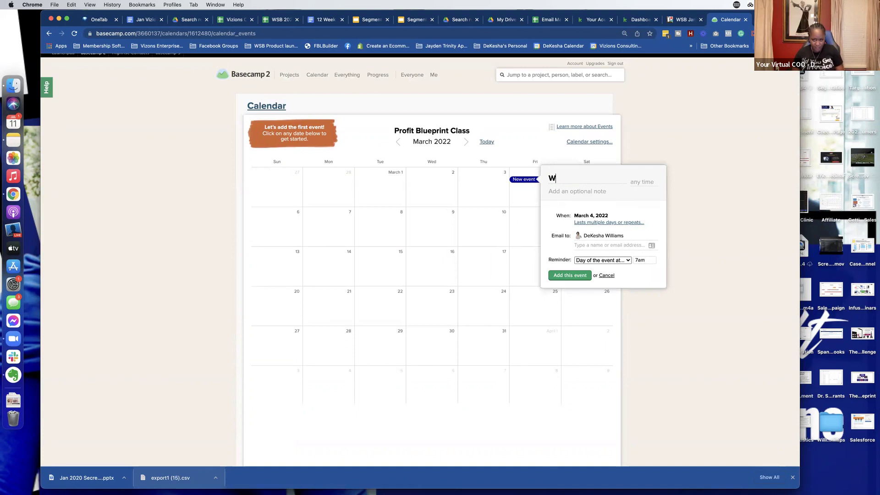
{"action": "key", "text": "Return"}
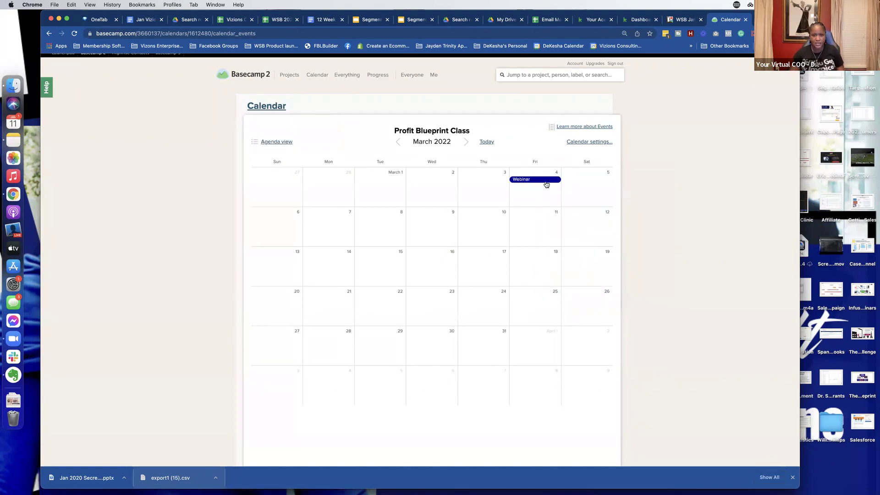
- Add a multi-day event named "Challenge" running from February 28 to March 4, 2022
{"action": "scroll", "coordinate": [324, 202], "scroll_direction": "up", "scroll_amount": 1}
{"action": "left_click", "coordinate": [327, 203]}
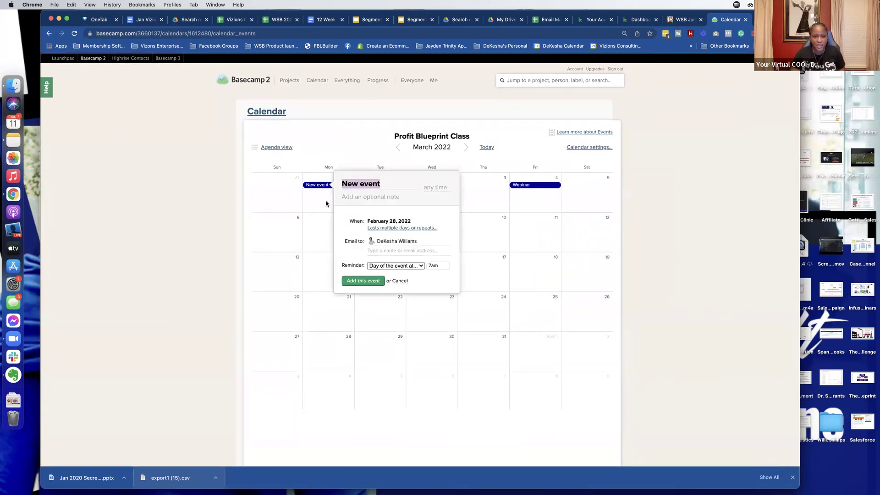
{"action": "type", "text": "Challenge"}
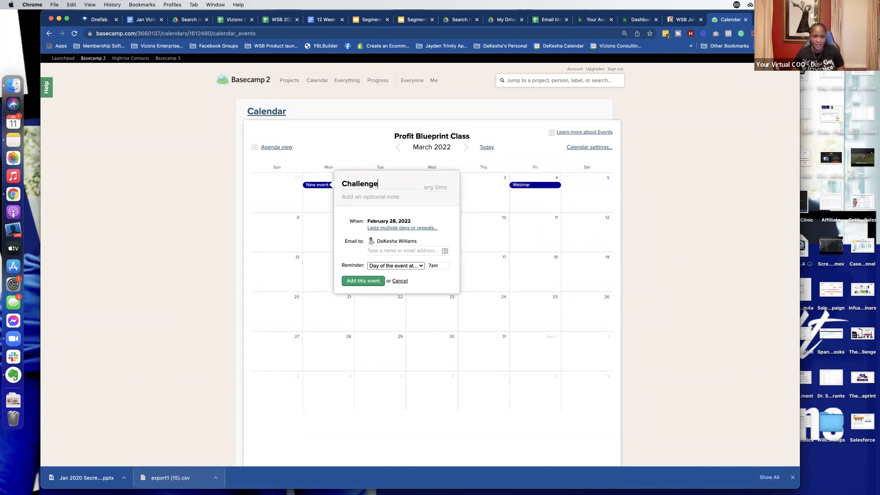
{"action": "left_click", "coordinate": [398, 228]}
{"action": "left_click", "coordinate": [398, 229]}
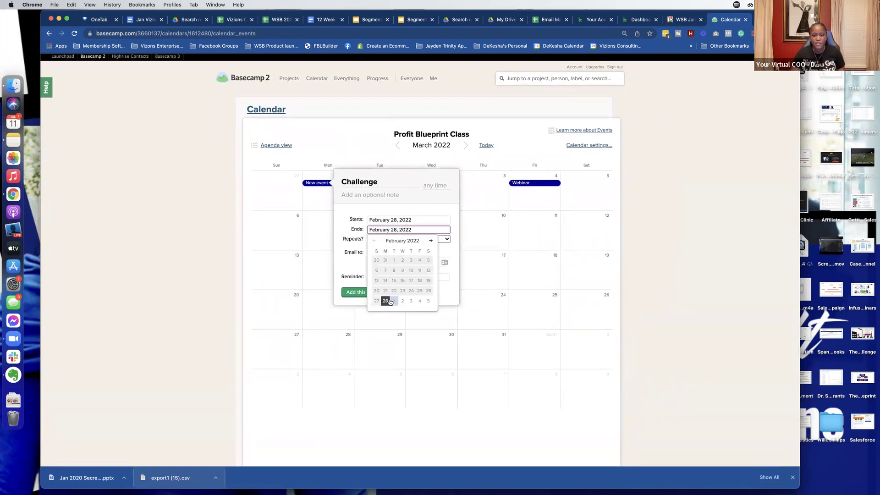
{"action": "left_click", "coordinate": [419, 301]}
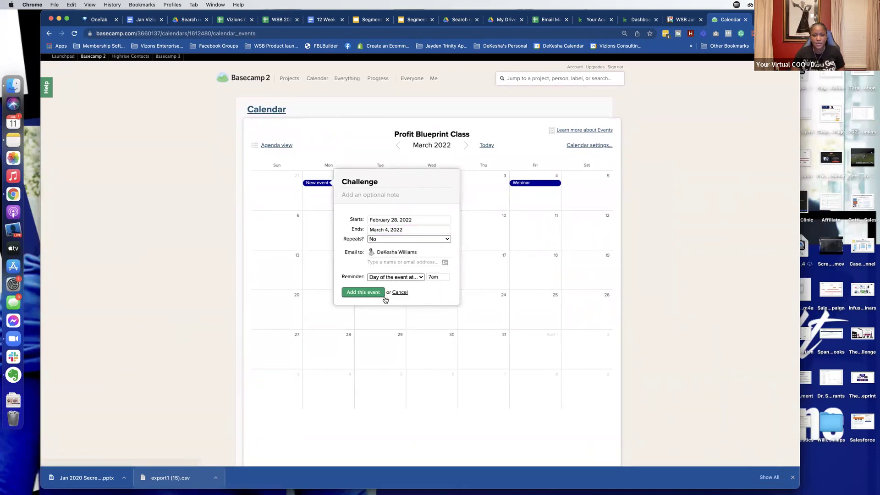
{"action": "left_click", "coordinate": [368, 295]}
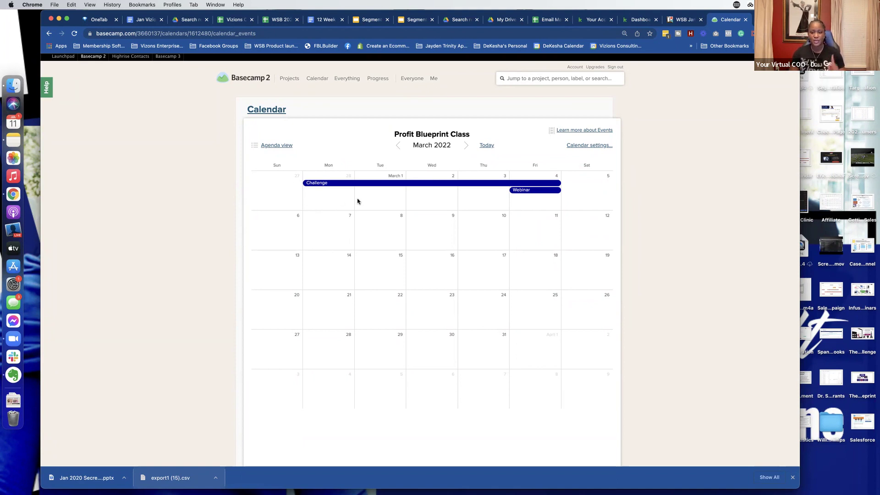
- Check the 12-week blueprint image for the launch week and add an event named "Week 9" on February 27, 2022
{"action": "left_click", "coordinate": [279, 201]}
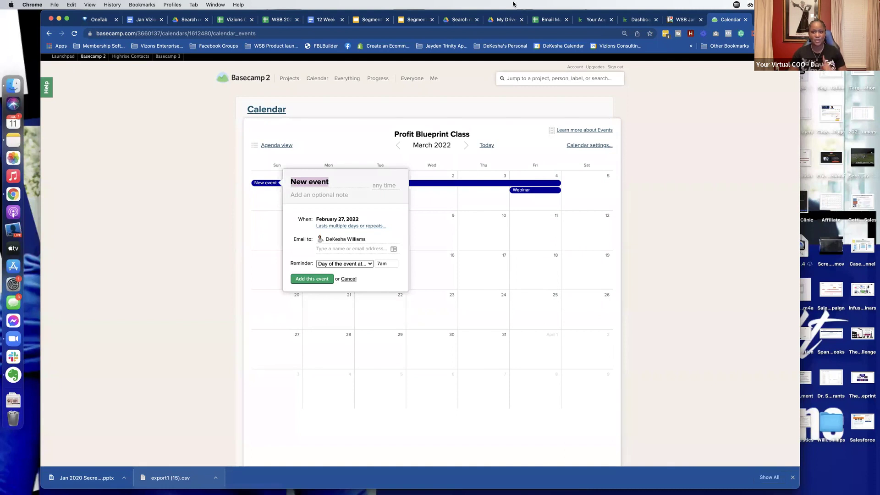
{"action": "left_click", "coordinate": [456, 19]}
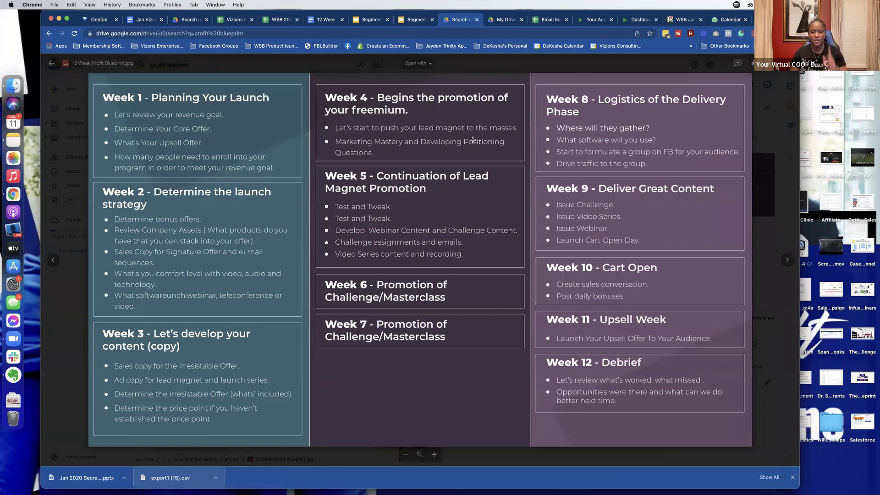
{"action": "left_click", "coordinate": [726, 20]}
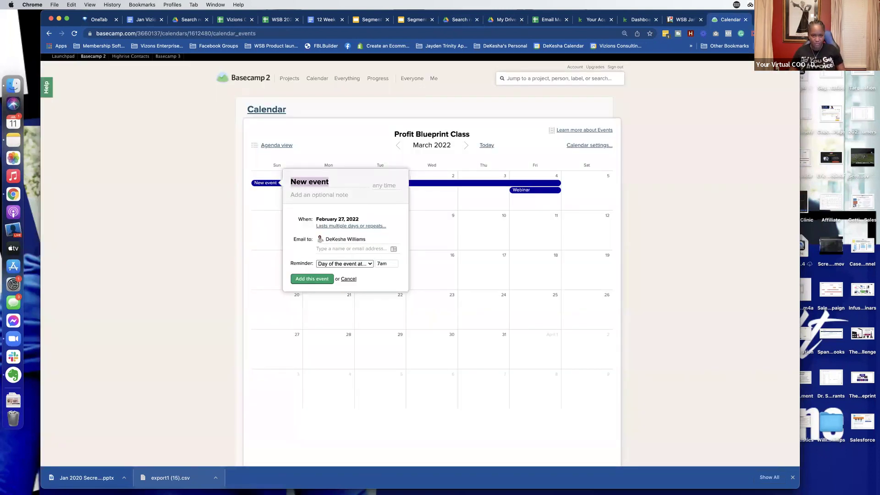
{"action": "type", "text": "Week 9"}
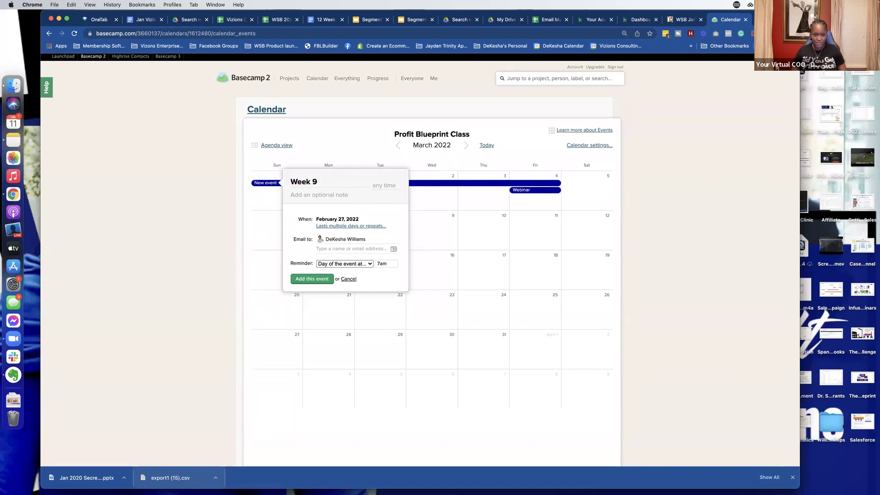
{"action": "key", "text": "Return"}
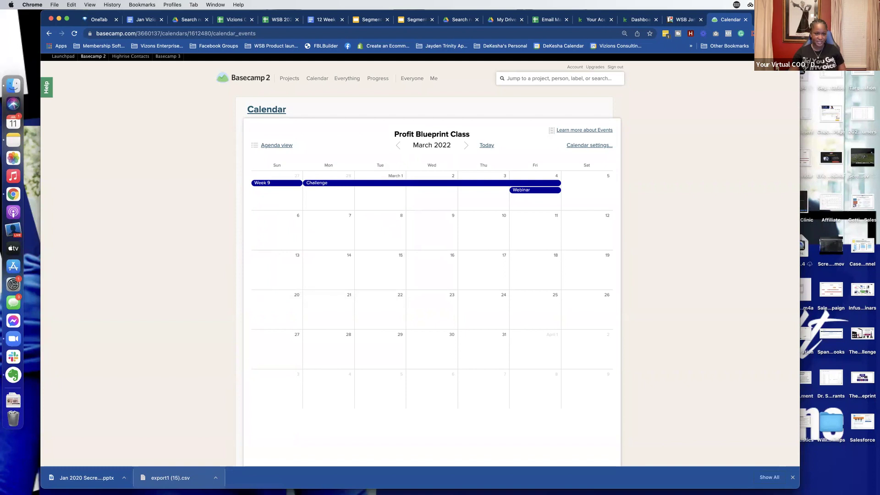
- Add an event named "WEek 10" on March 6, 2022 and one named "Week 11" on March 13, 2022
{"action": "left_click", "coordinate": [274, 234]}
{"action": "type", "text": "WEek 10"}
{"action": "key", "text": "Return"}
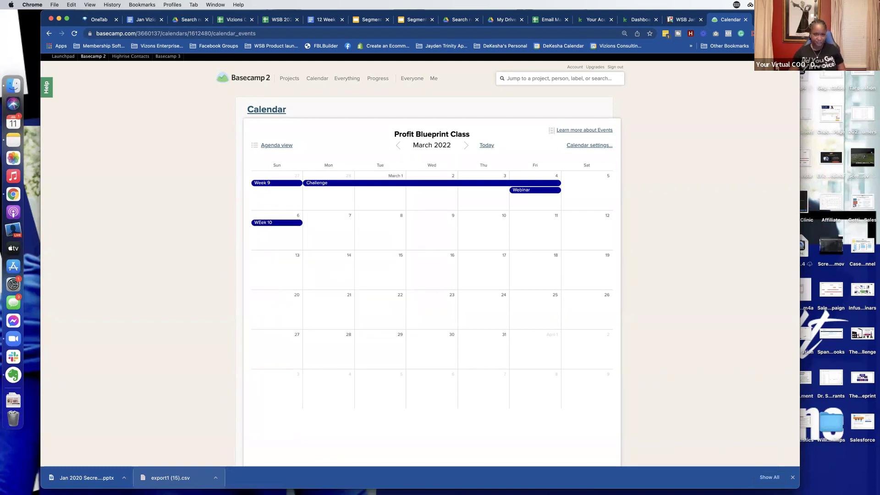
{"action": "left_click", "coordinate": [266, 268]}
{"action": "type", "text": "e"}
{"action": "key", "text": "BackSpace"}
{"action": "type", "text": "WEe"}
{"action": "key", "text": "BackSpace"}
{"action": "type", "text": "ek 11"}
{"action": "key", "text": "Return"}
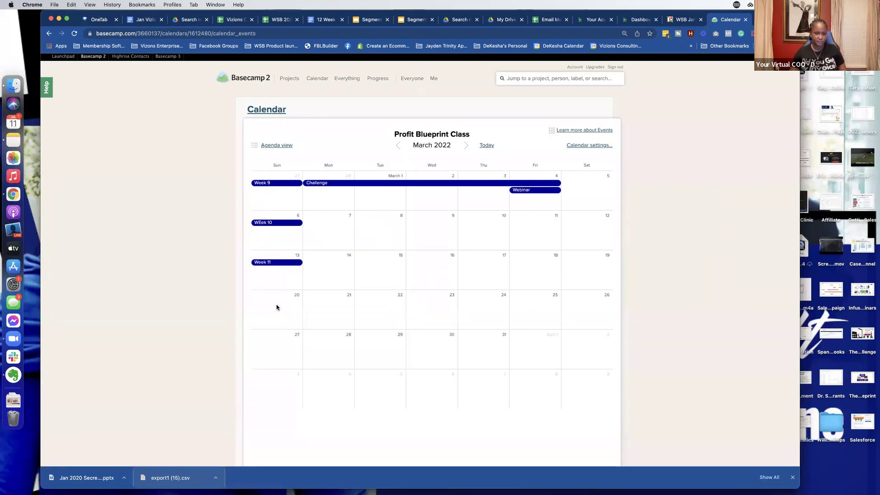
- Add an event named "Week 12" on Sunday, March 20, 2022
{"action": "left_click", "coordinate": [277, 307]}
{"action": "type", "text": "Week 12"}
{"action": "key", "text": "Return"}
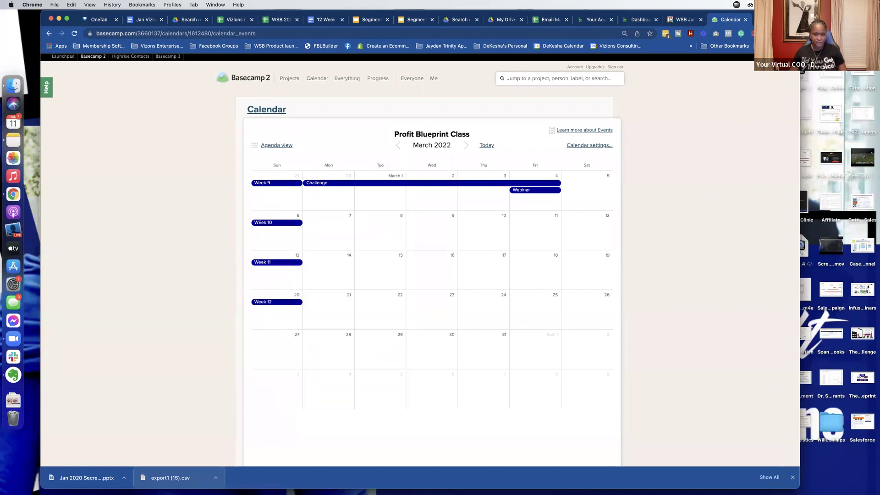
- Go back to February 2022 and add an event named "Week 8" on February 20
{"action": "left_click", "coordinate": [398, 145]}
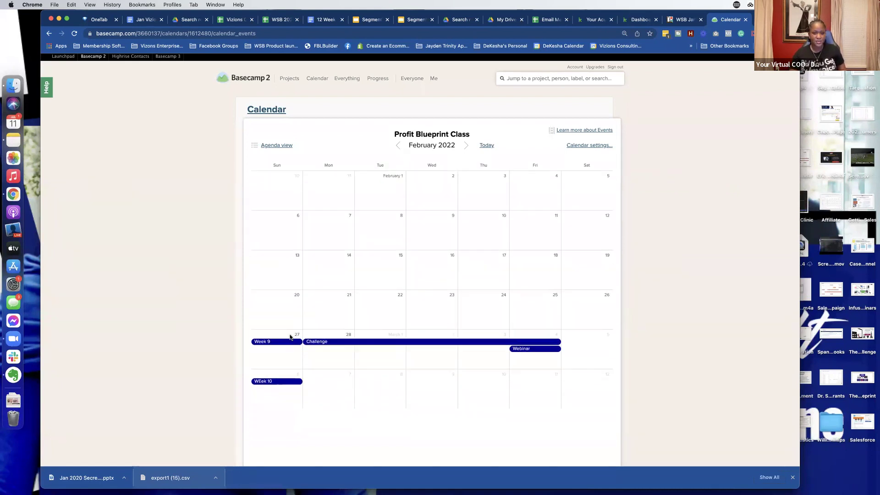
{"action": "left_click", "coordinate": [279, 313]}
{"action": "type", "text": "Wee"}
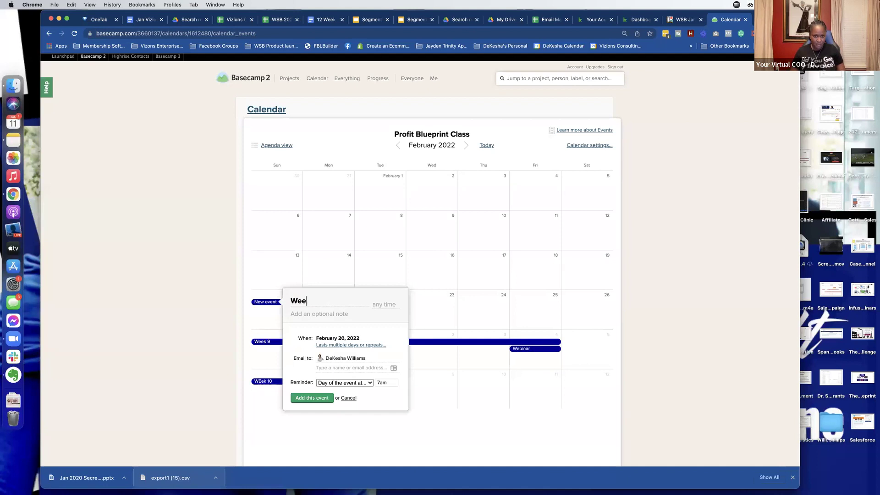
{"action": "type", "text": "k 8"}
{"action": "key", "text": "Return"}
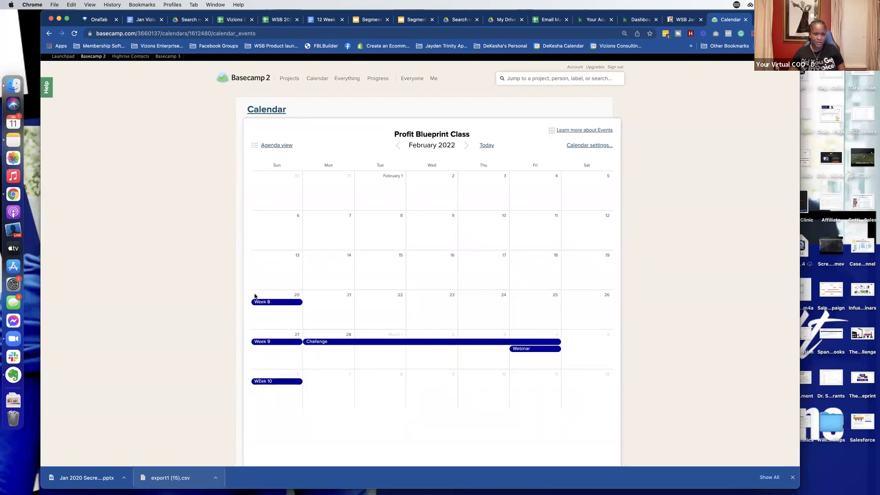
- Add an event named "Week 7" on Sunday, February 13, 2022
{"action": "left_click", "coordinate": [282, 265]}
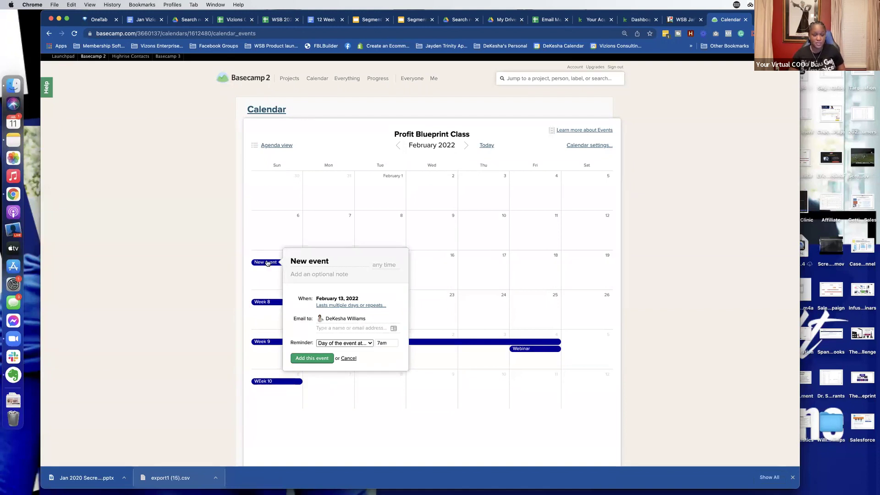
{"action": "triple_click", "coordinate": [294, 263]}
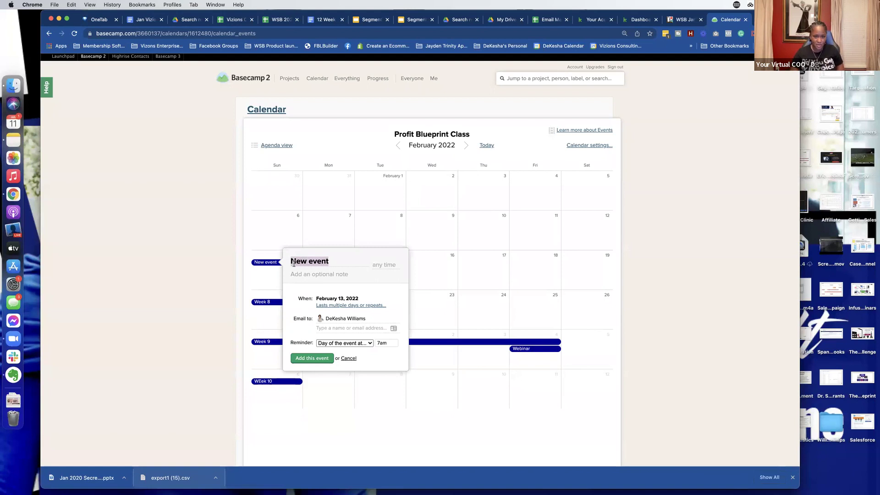
{"action": "type", "text": "Week "}
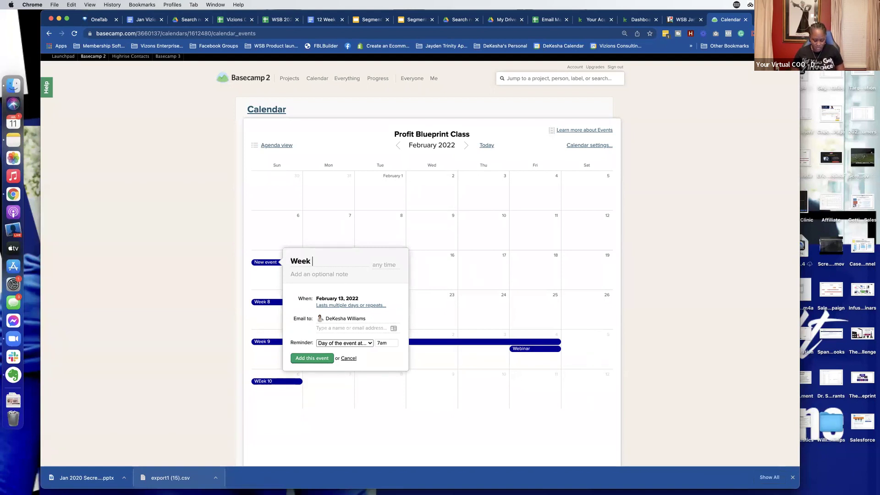
{"action": "type", "text": "7"}
{"action": "left_click", "coordinate": [312, 358]}
- Add an event named "Week 6" on Sunday, February 6, 2022
{"action": "left_click", "coordinate": [281, 238]}
{"action": "type", "text": "Week 6"}
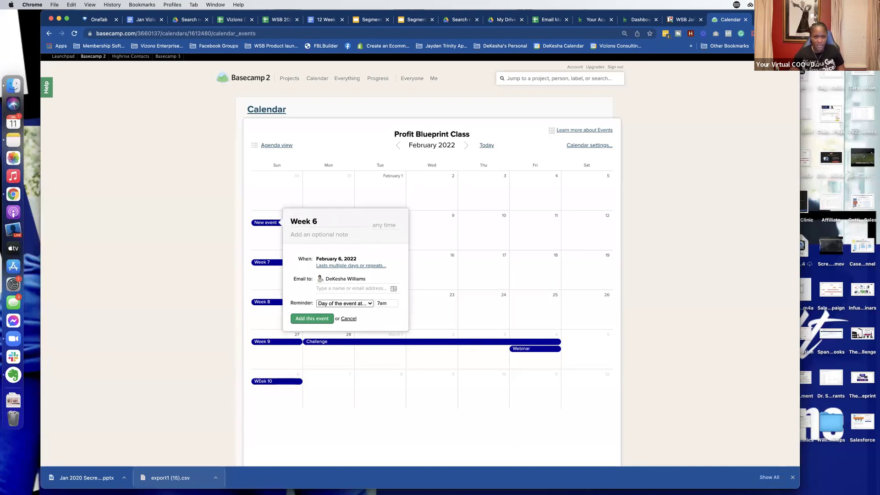
{"action": "scroll", "coordinate": [393, 174], "scroll_direction": "down", "scroll_amount": 1}
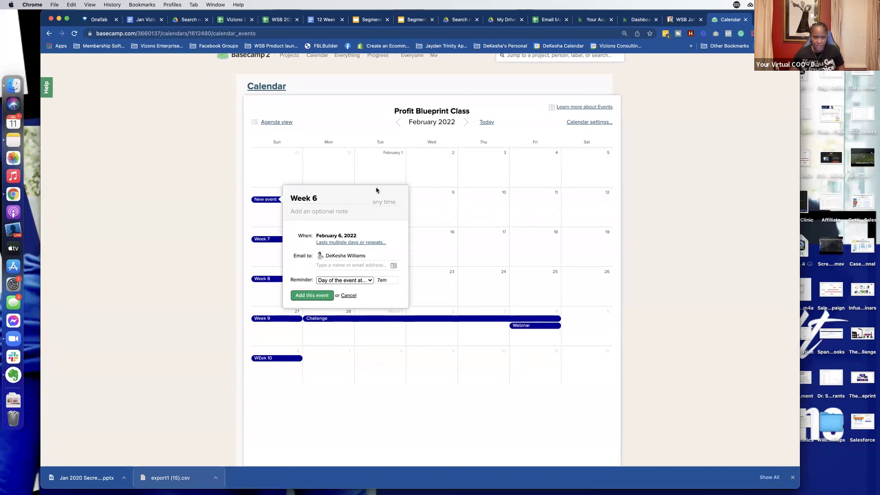
{"action": "left_click", "coordinate": [319, 295]}
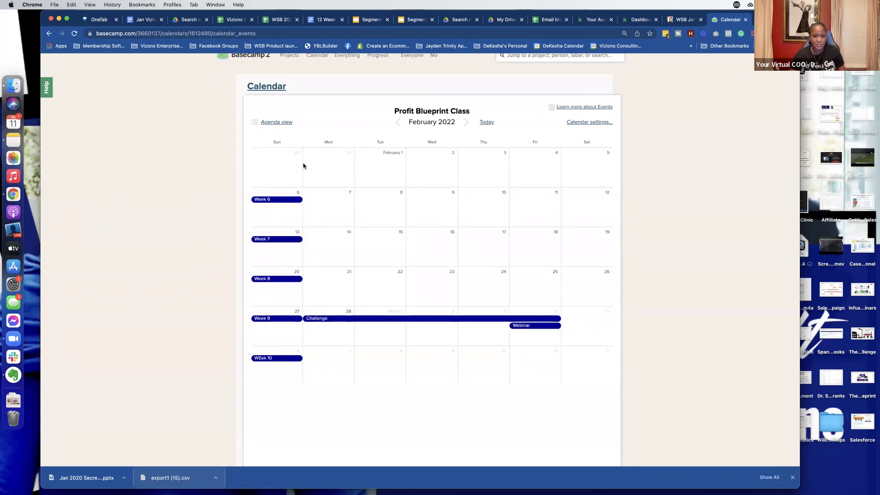
- Check the neighbouring months and add an event on January 30, 2022 from the February view, keeping the default name
{"action": "left_click", "coordinate": [279, 163]}
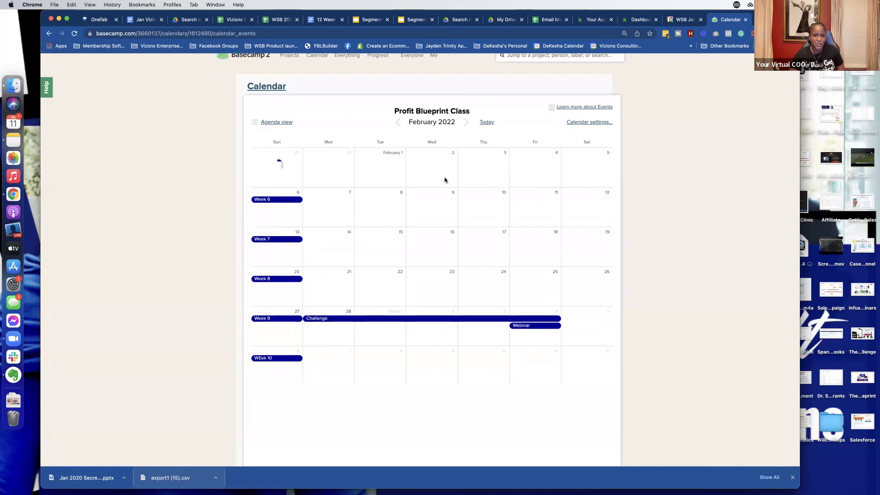
{"action": "left_click", "coordinate": [464, 124]}
{"action": "scroll", "coordinate": [481, 210], "scroll_direction": "up", "scroll_amount": 1}
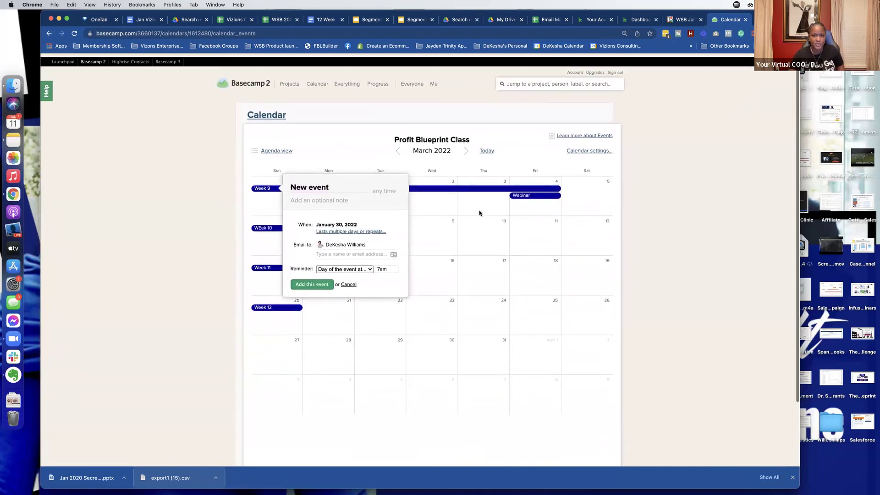
{"action": "left_click", "coordinate": [398, 147]}
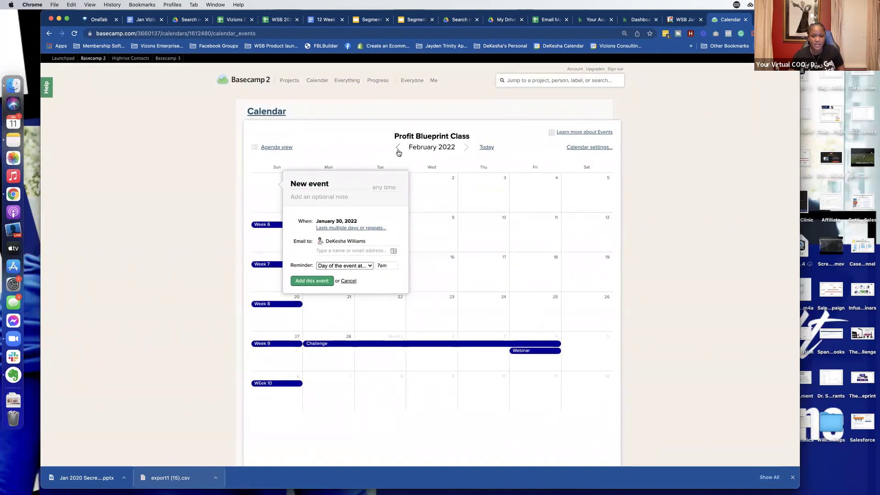
{"action": "left_click", "coordinate": [398, 147]}
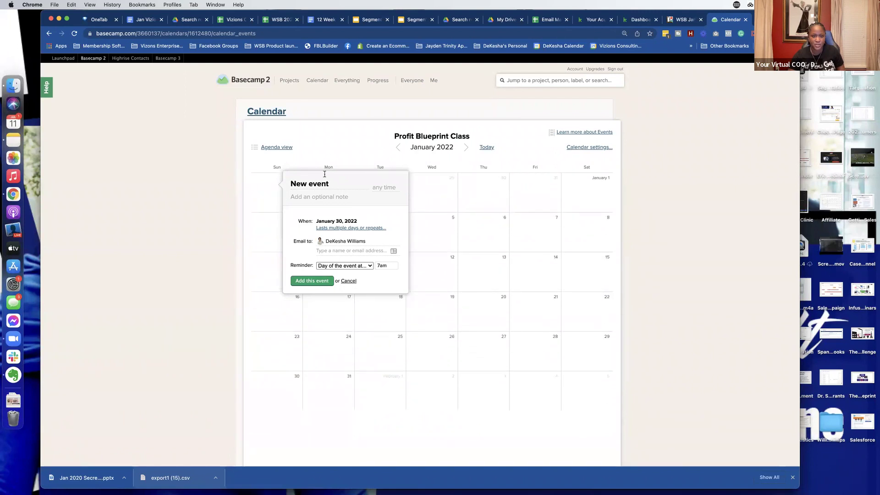
{"action": "left_click", "coordinate": [466, 148]}
{"action": "left_click", "coordinate": [276, 184]}
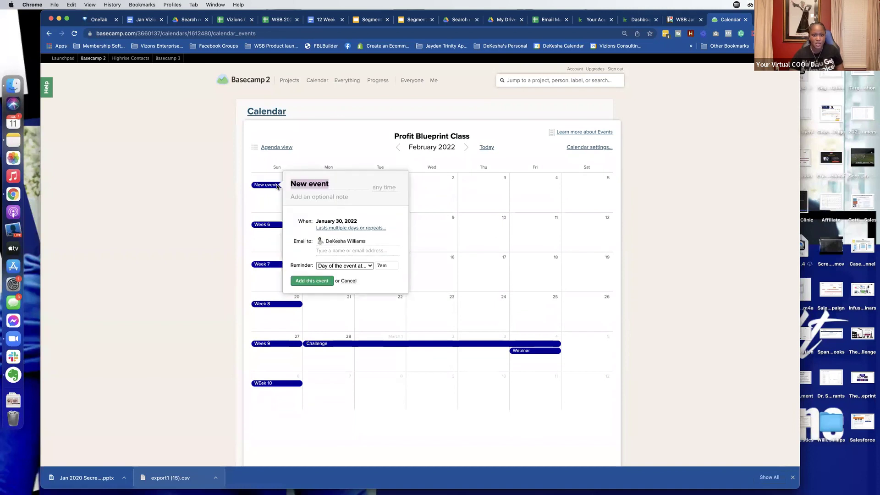
{"action": "key", "text": "Return"}
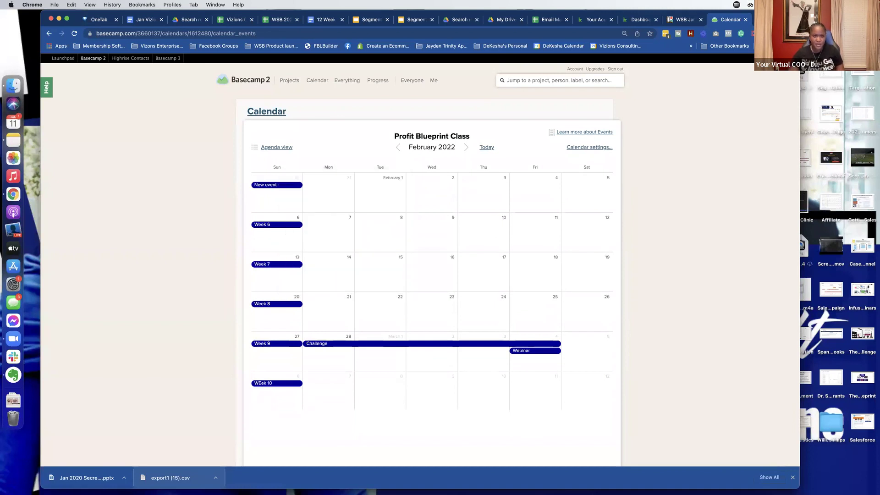
- Rename the January 30 event as "Week 5" and save the change
{"action": "left_click", "coordinate": [265, 185]}
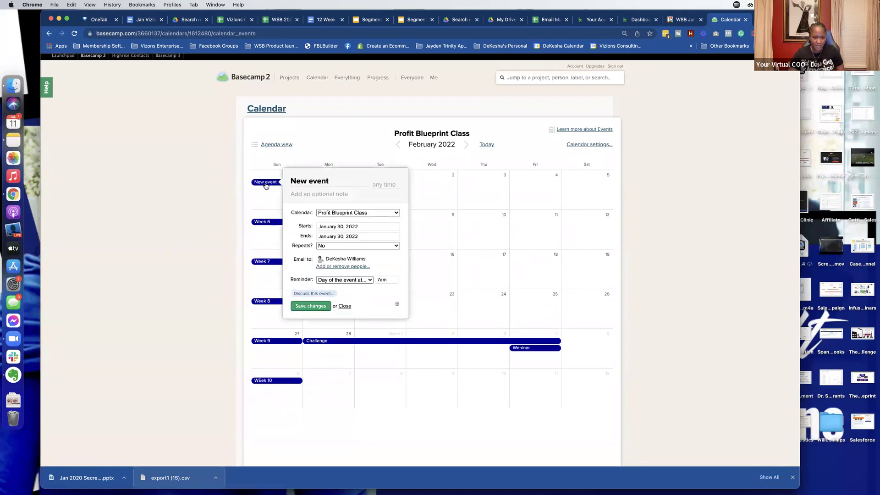
{"action": "double_click", "coordinate": [307, 179]}
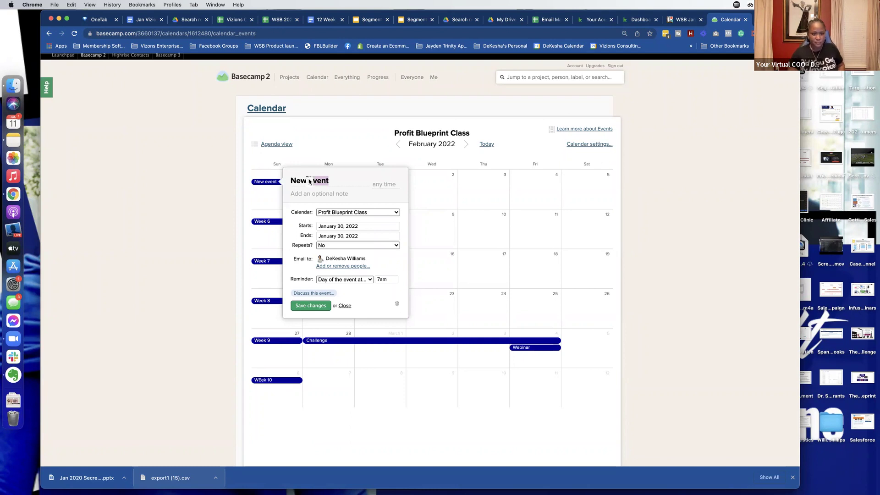
{"action": "scroll", "coordinate": [308, 181], "scroll_direction": "down", "scroll_amount": 2}
{"action": "double_click", "coordinate": [325, 143]}
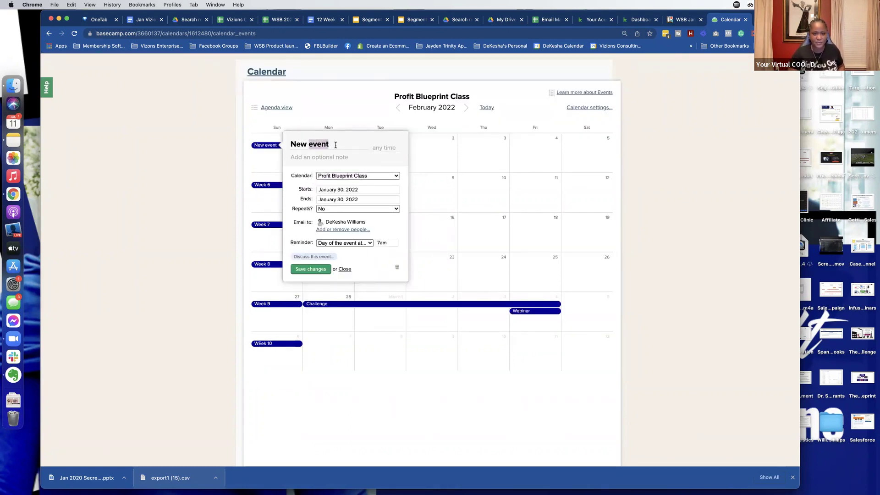
{"action": "left_click", "coordinate": [294, 142]}
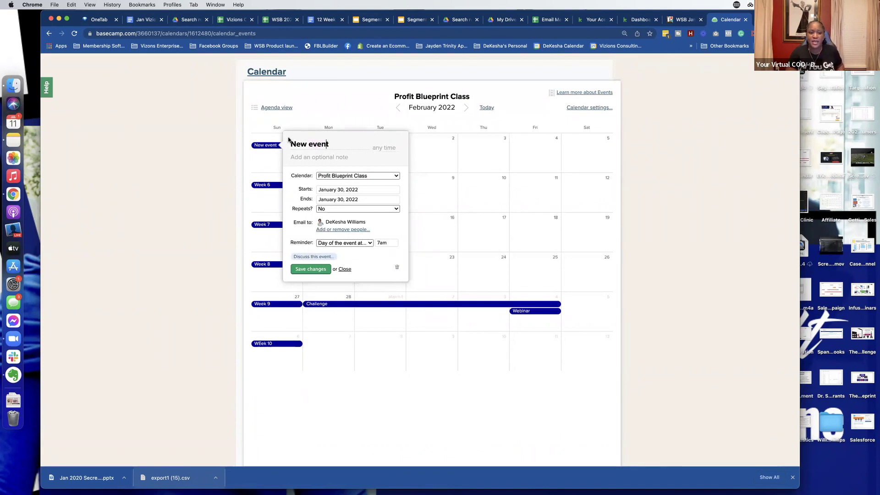
{"action": "left_click_drag", "start_coordinate": [330, 144], "coordinate": [288, 142]}
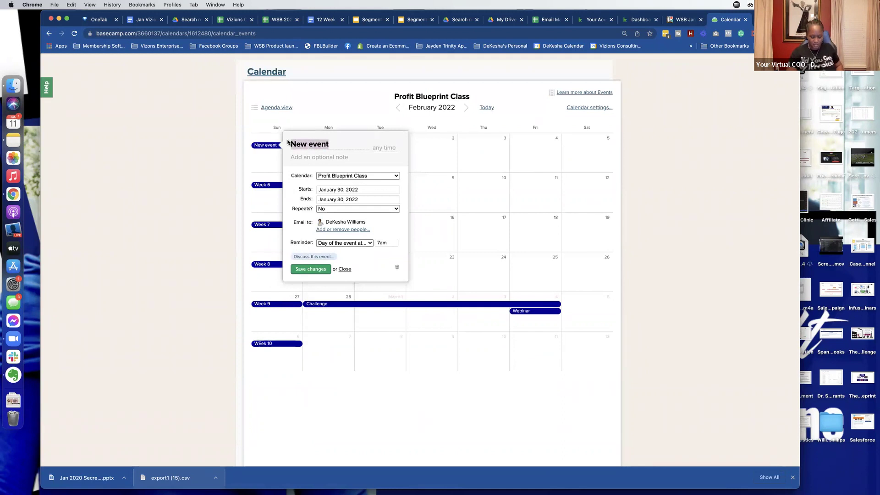
{"action": "type", "text": "a"}
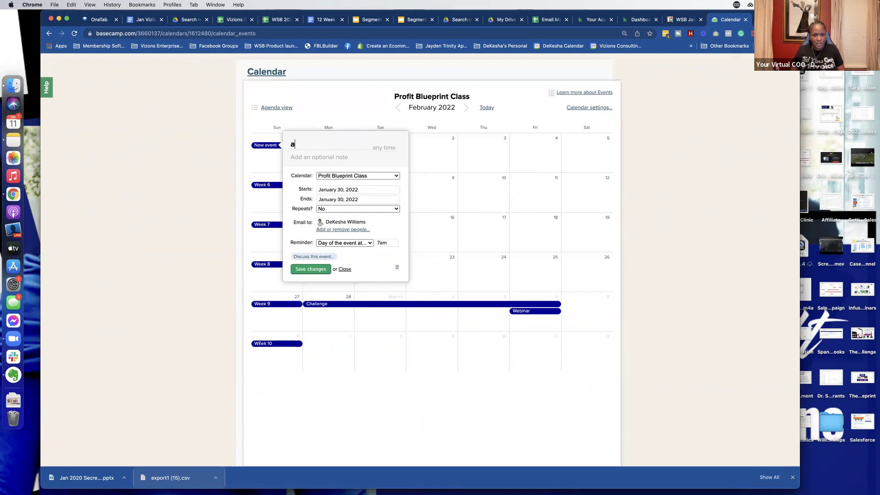
{"action": "key", "text": "BackSpace"}
{"action": "type", "text": "Week"}
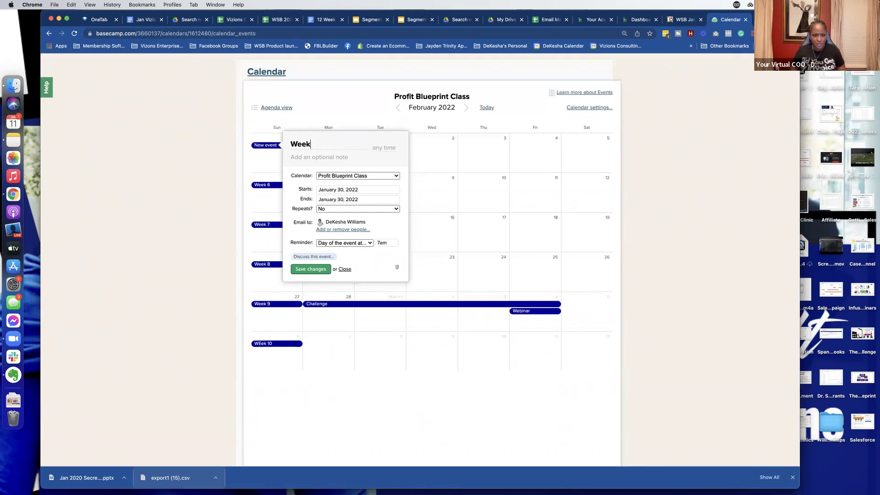
{"action": "type", "text": " 5"}
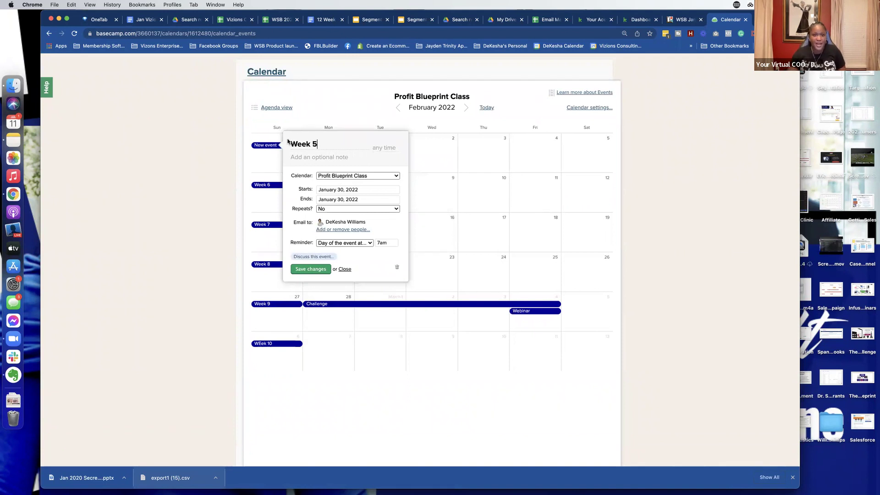
{"action": "left_click", "coordinate": [314, 269]}
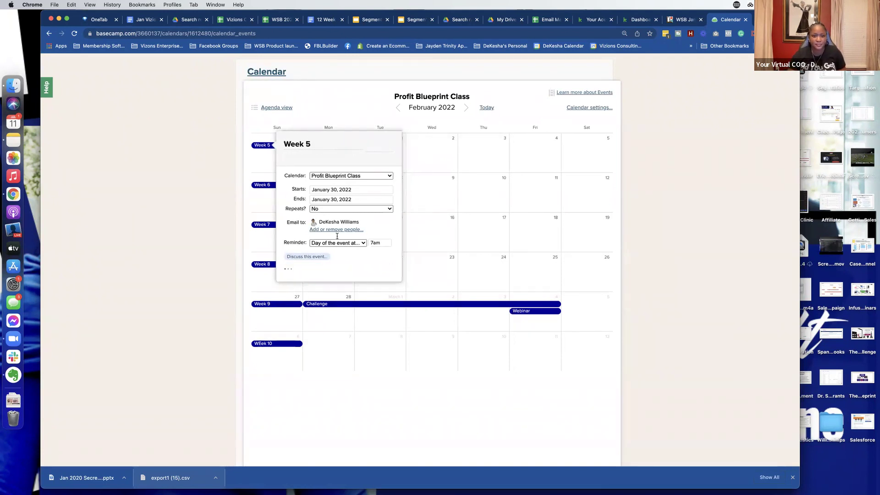
- Go back to January 2022 and add an event named "Week 5" on January 23
{"action": "left_click", "coordinate": [397, 107]}
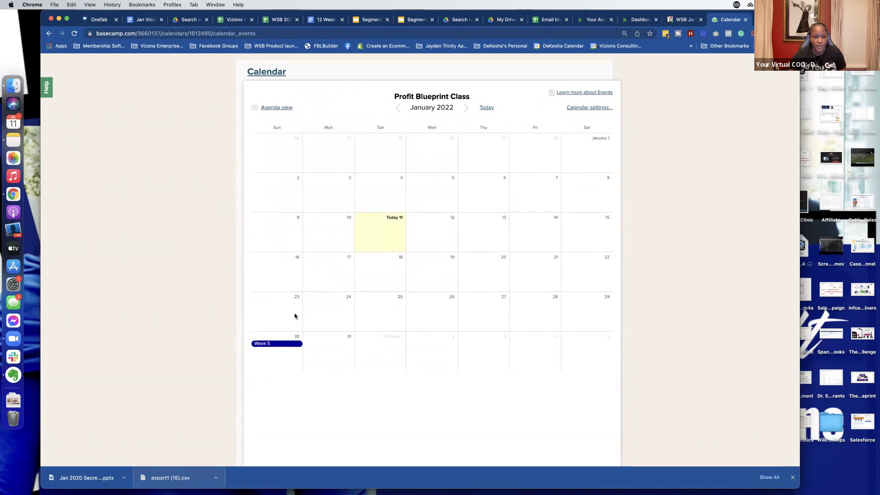
{"action": "left_click", "coordinate": [285, 322]}
{"action": "type", "text": "Week "}
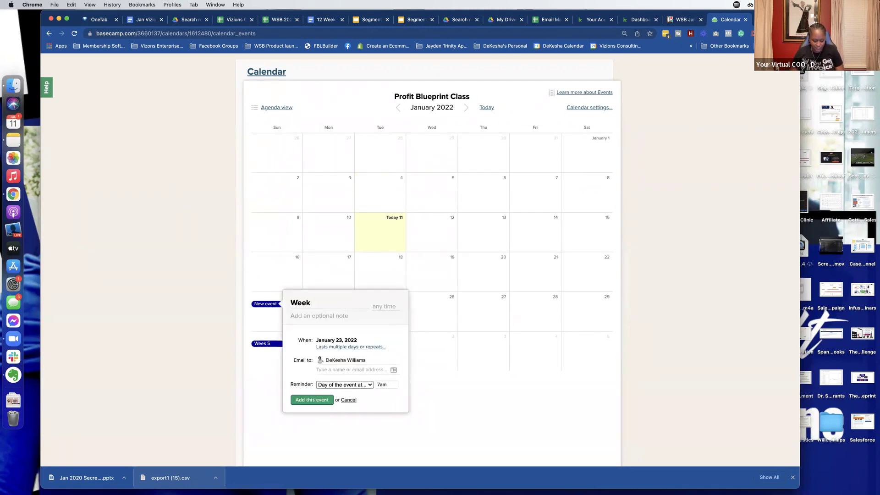
{"action": "type", "text": "5"}
{"action": "key", "text": "Return"}
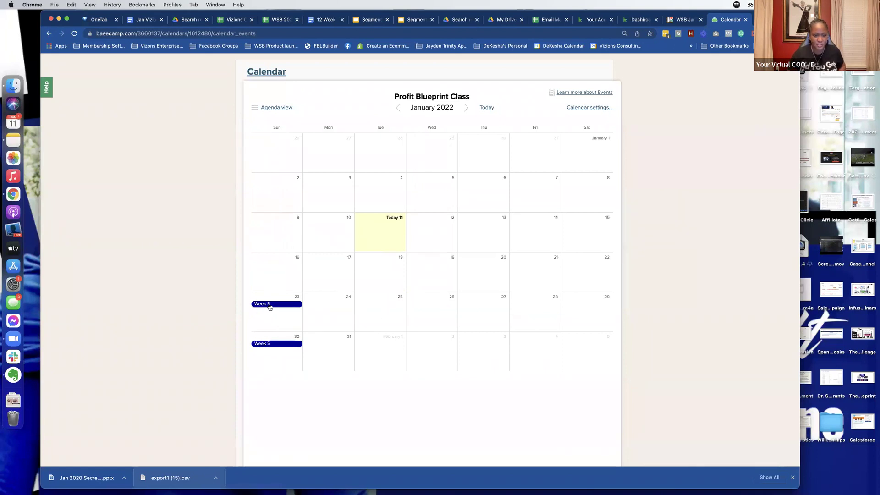
- Rename the January 23 event as "Week 4"
{"action": "left_click", "coordinate": [269, 304]}
{"action": "key", "text": "BackSpace"}
{"action": "type", "text": "4"}
{"action": "key", "text": "Return"}
- Check the weeks in February, return to January 2022 and add an event named "Week 3" on January 16
{"action": "left_click", "coordinate": [467, 108]}
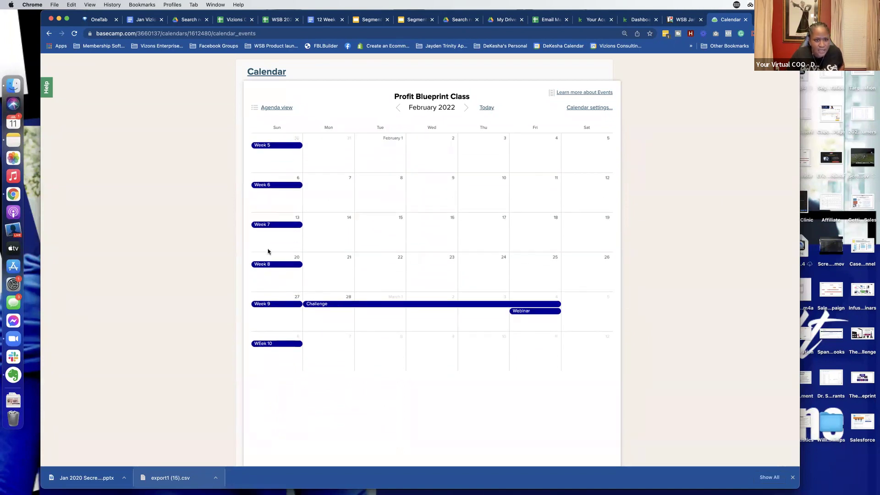
{"action": "left_click", "coordinate": [397, 107]}
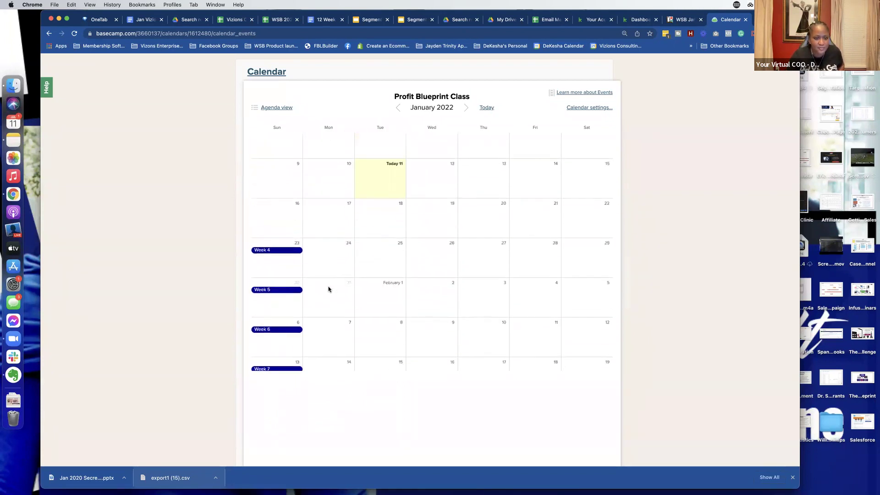
{"action": "left_click", "coordinate": [288, 262]}
{"action": "type", "text": "Week 3"}
{"action": "key", "text": "Return"}
{"action": "scroll", "coordinate": [287, 262], "scroll_direction": "down", "scroll_amount": 1}
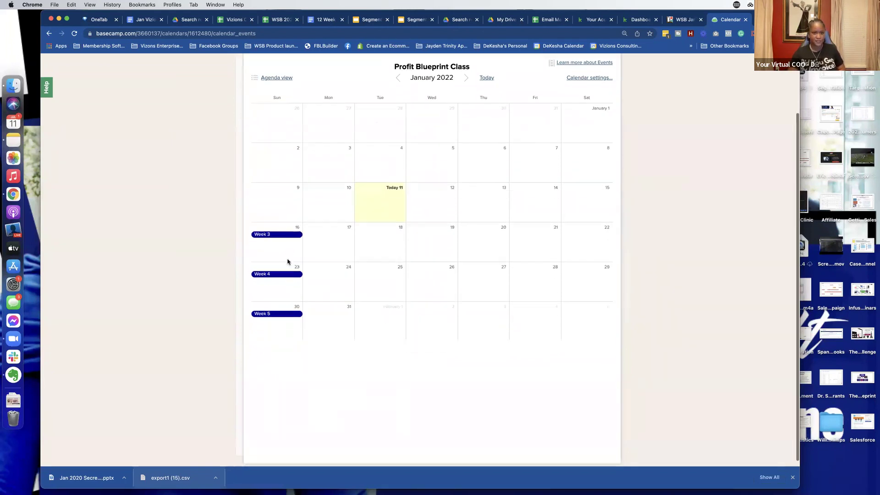
- Add an event named "Week 2" on Sunday, January 9, 2022
{"action": "left_click", "coordinate": [275, 234]}
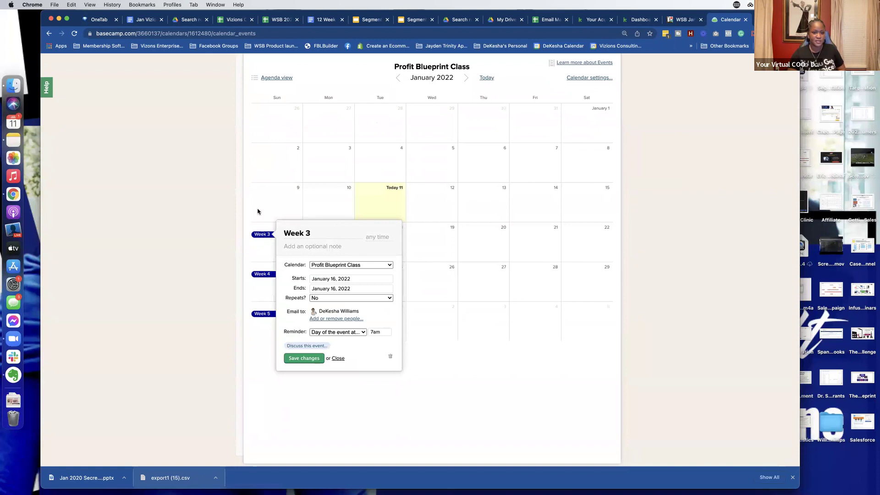
{"action": "left_click", "coordinate": [266, 213]}
{"action": "type", "text": "Weee"}
{"action": "key", "text": "BackSpace"}
{"action": "type", "text": "k "}
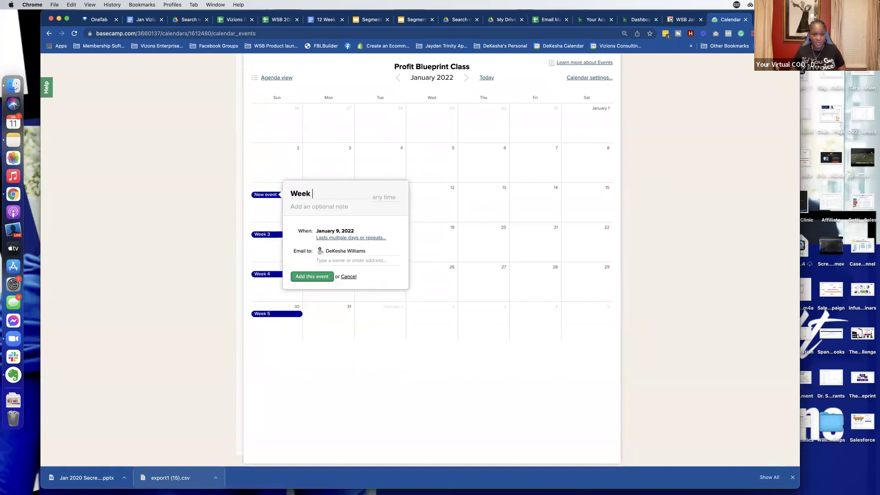
{"action": "type", "text": "2"}
{"action": "key", "text": "Return"}
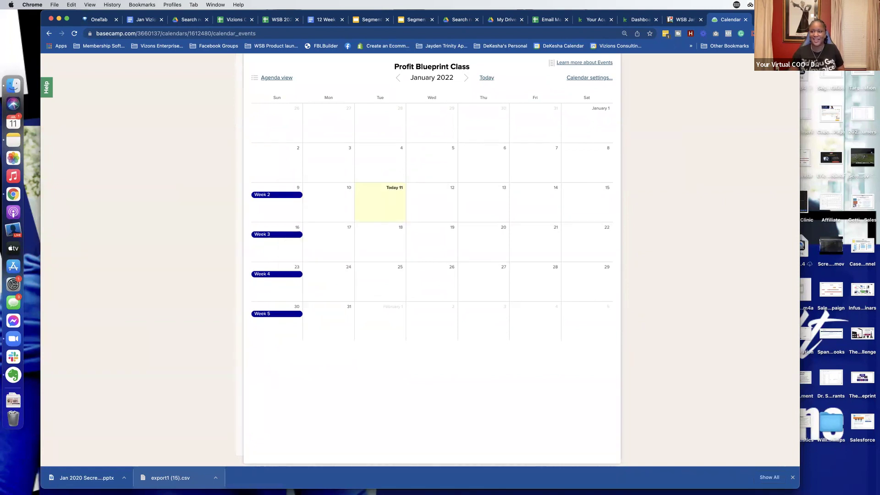
- Add an event named "Week 1" on January 2, 2022 and bring up the 12 Week Profit Blueprint image in Google Drive
{"action": "left_click", "coordinate": [263, 167]}
{"action": "type", "text": "Week 1"}
{"action": "key", "text": "Return"}
{"action": "scroll", "coordinate": [257, 178], "scroll_direction": "down", "scroll_amount": 1}
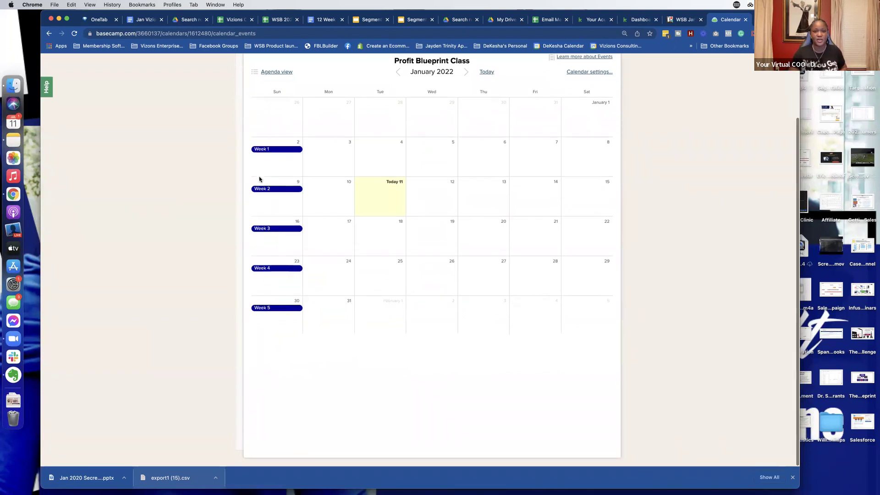
{"action": "left_click", "coordinate": [456, 19]}
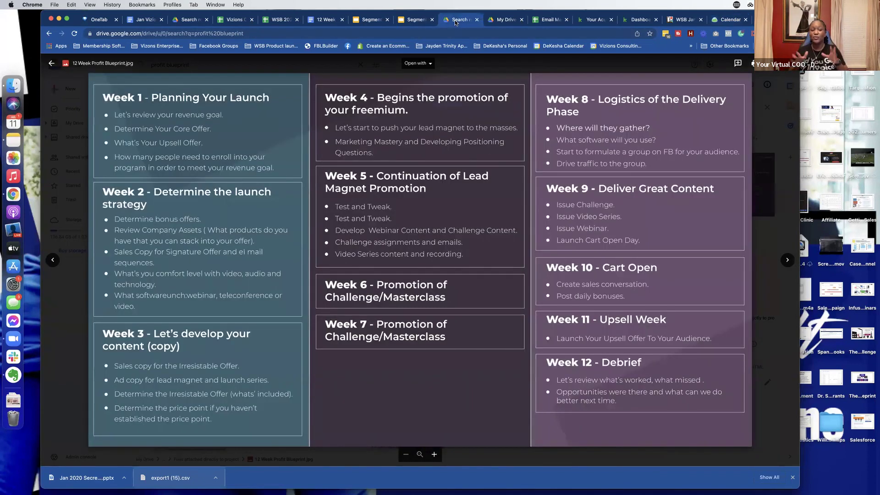
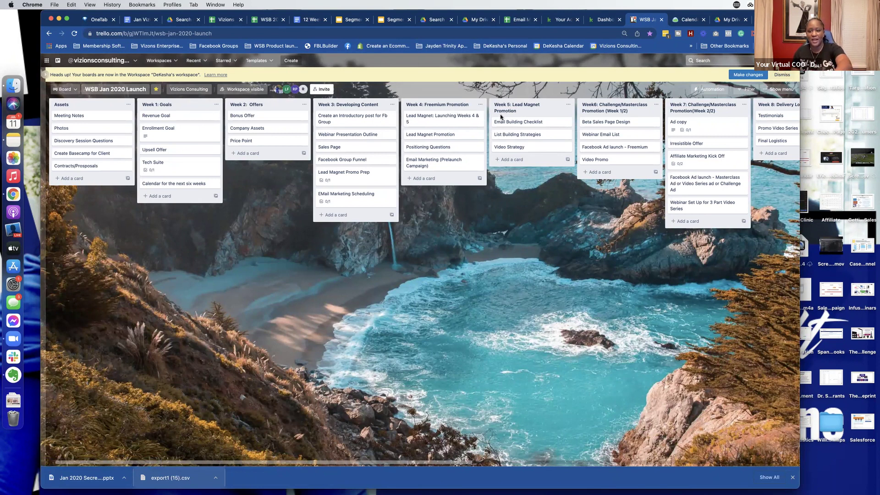
- View the Revenue Goal card in the Trello board's Week 1 list and switch to the WSB 2020 $20K Launch Revenue Goals spreadsheet
{"action": "left_click", "coordinate": [177, 115]}
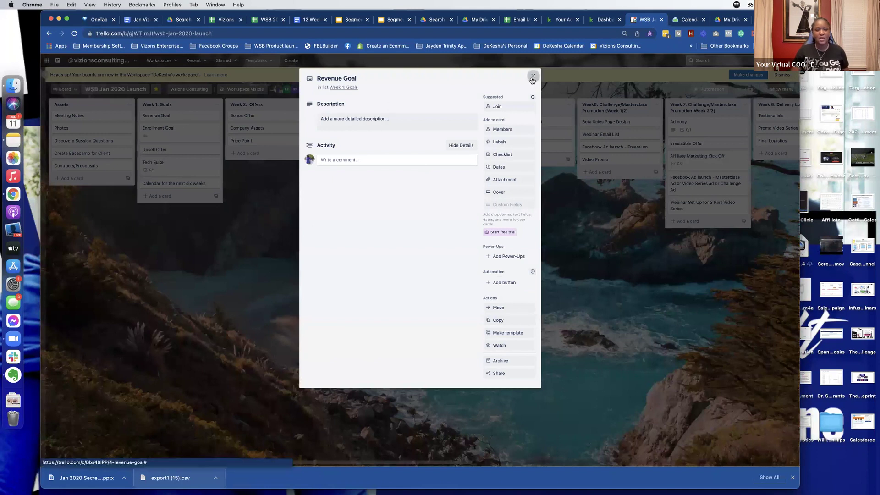
{"action": "left_click", "coordinate": [532, 76]}
{"action": "left_click", "coordinate": [266, 20]}
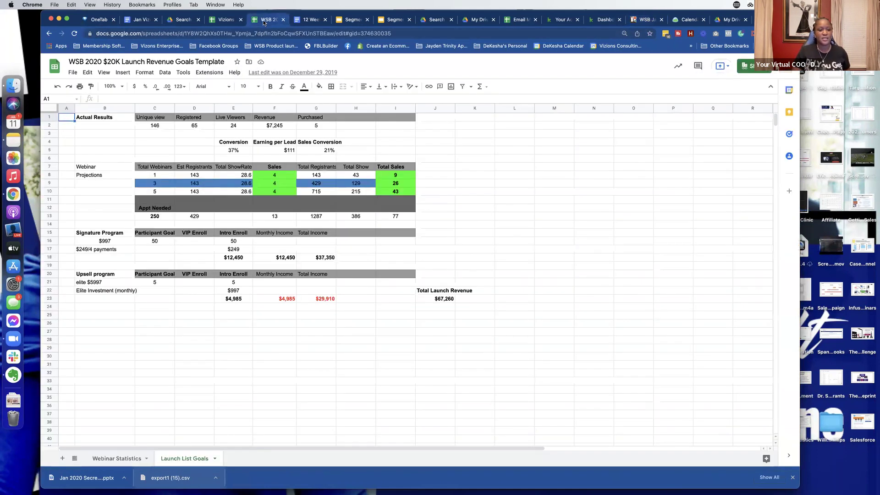
- Review the Signature Program price in B16 and the elite upsell price in B21 on the Launch List Goals sheet
{"action": "left_click", "coordinate": [146, 456]}
{"action": "left_click", "coordinate": [183, 461]}
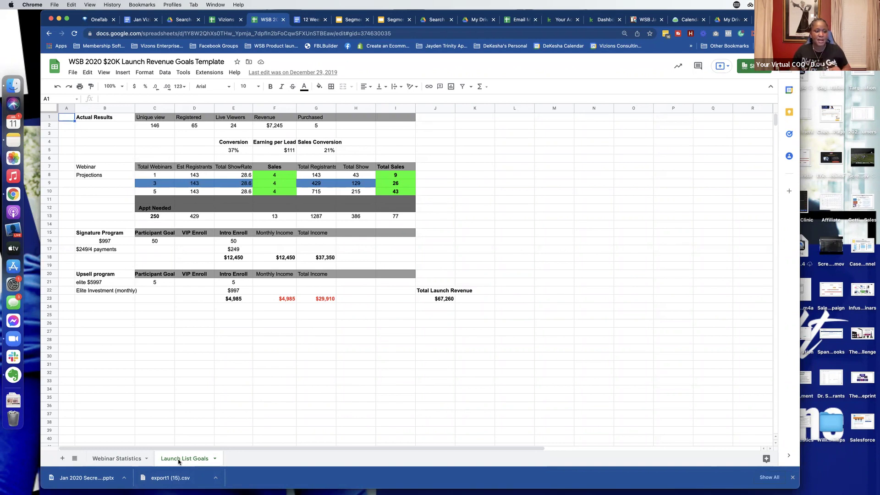
{"action": "left_click", "coordinate": [110, 241]}
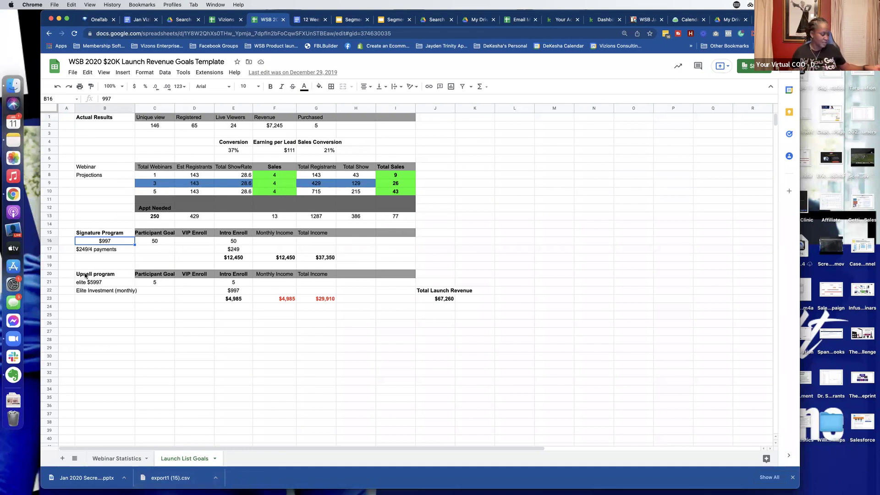
{"action": "left_click", "coordinate": [101, 283]}
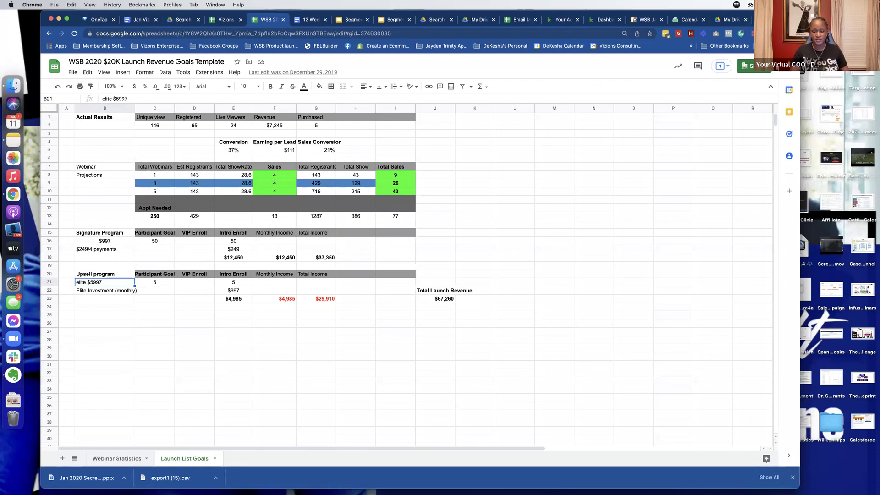
- Open thewebinarsuccessblueprint.com in a new browser tab and review the pricing of its two program packages
{"action": "key", "text": "super+t"}
{"action": "type", "text": "www.thewebina"}
{"action": "key", "text": "BackSpace"}
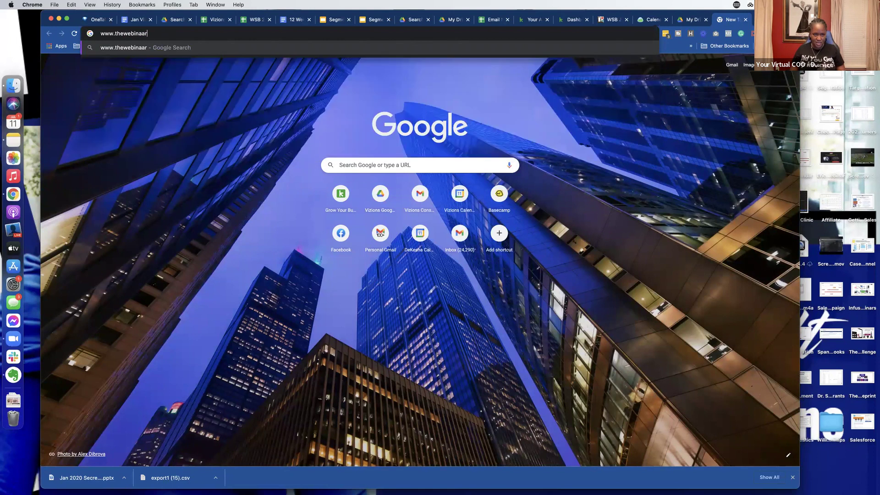
{"action": "type", "text": "rsus"}
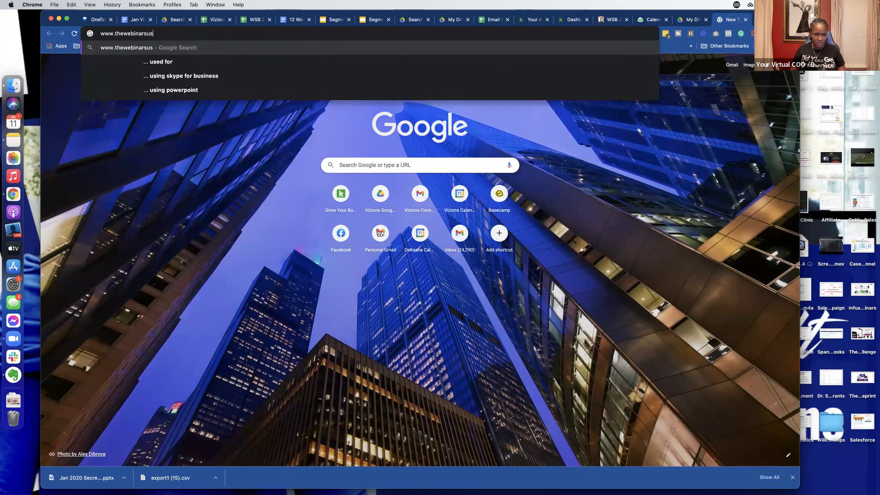
{"action": "key", "text": "Return"}
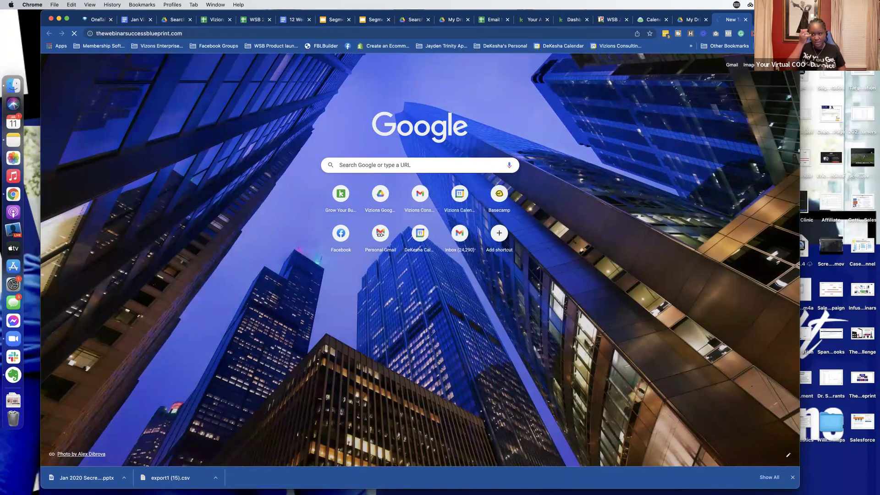
{"action": "scroll", "coordinate": [707, 108], "scroll_direction": "down", "scroll_amount": 5}
{"action": "scroll", "coordinate": [707, 110], "scroll_direction": "down", "scroll_amount": 20}
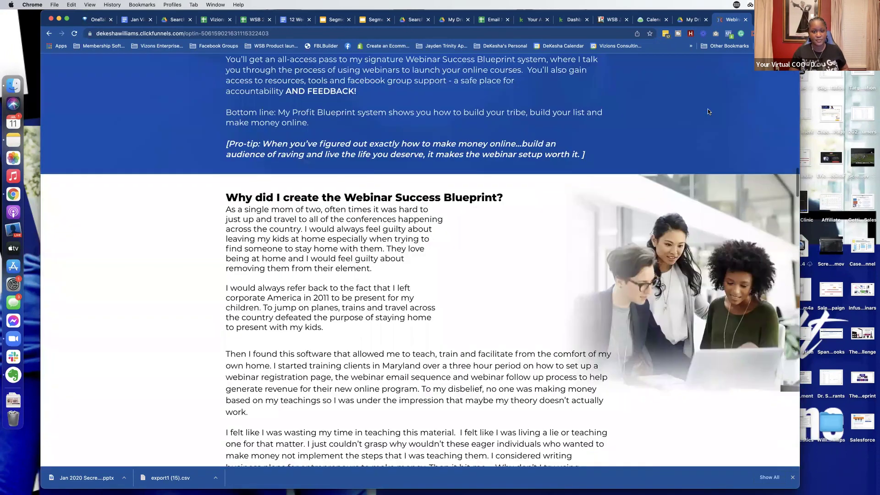
{"action": "scroll", "coordinate": [707, 109], "scroll_direction": "down", "scroll_amount": 15}
{"action": "scroll", "coordinate": [701, 110], "scroll_direction": "up", "scroll_amount": 10}
{"action": "scroll", "coordinate": [696, 109], "scroll_direction": "down", "scroll_amount": 10}
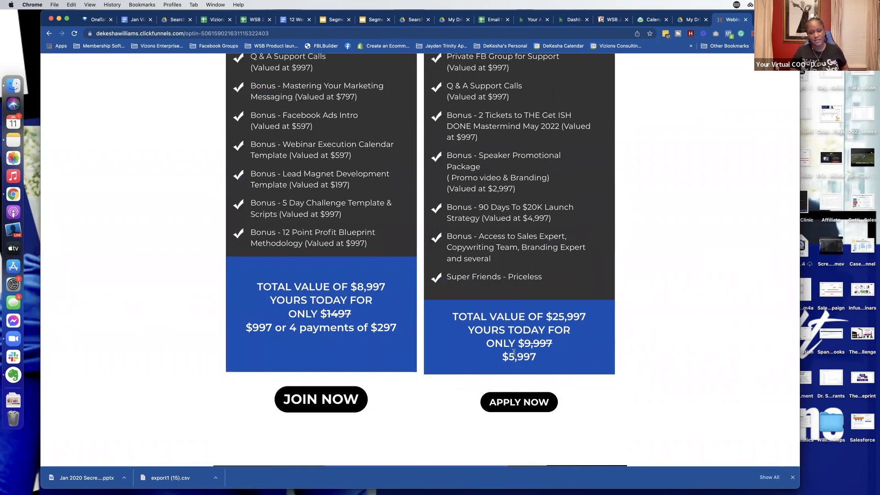
- Revisit the revenue goals spreadsheet, the Profit Blueprint Class calendar and the WSB Jan 2020 Launch Trello board
{"action": "left_click", "coordinate": [247, 20]}
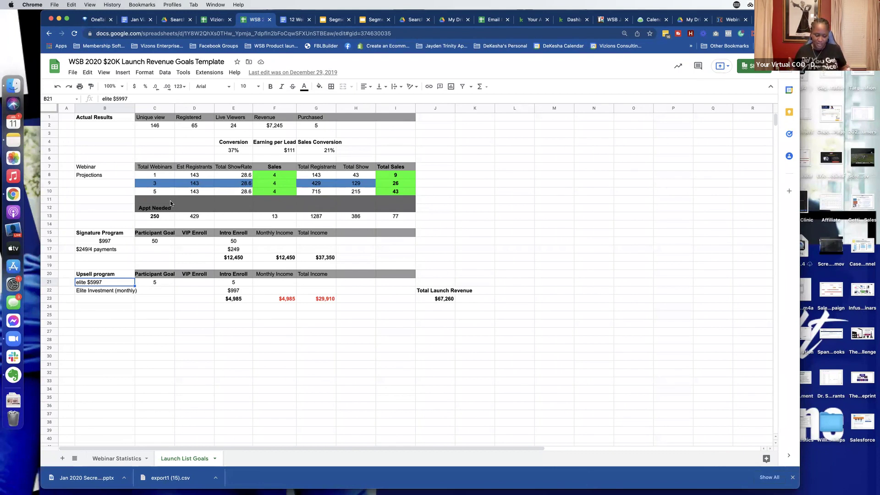
{"action": "left_click", "coordinate": [644, 20]}
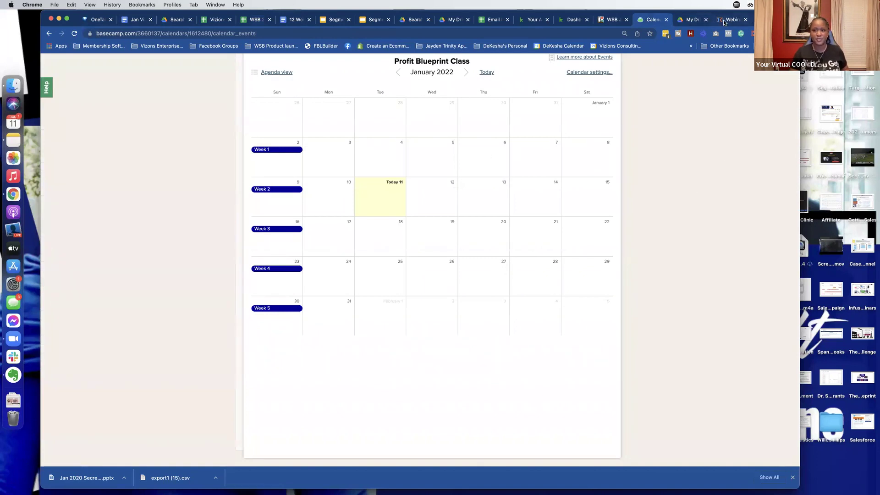
{"action": "left_click", "coordinate": [610, 19]}
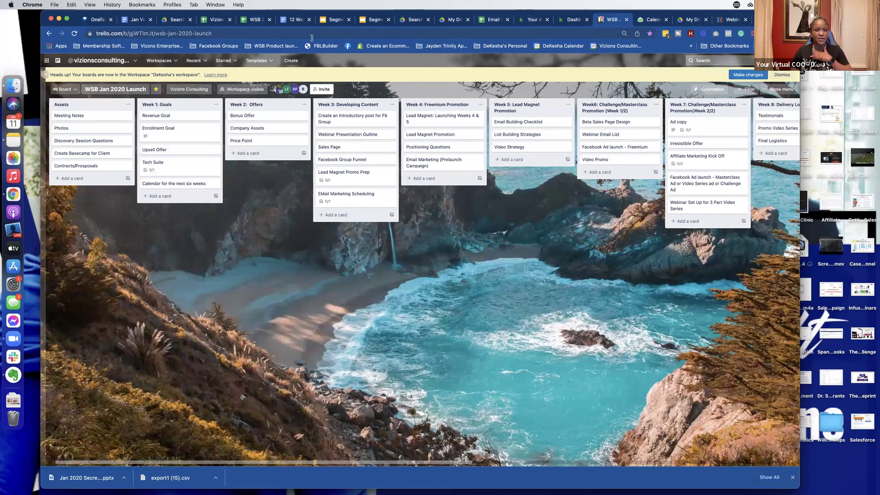
- Copy the sharing link of the WSB 2020 $20K Launch Revenue Goals Template spreadsheet
{"action": "left_click", "coordinate": [251, 20]}
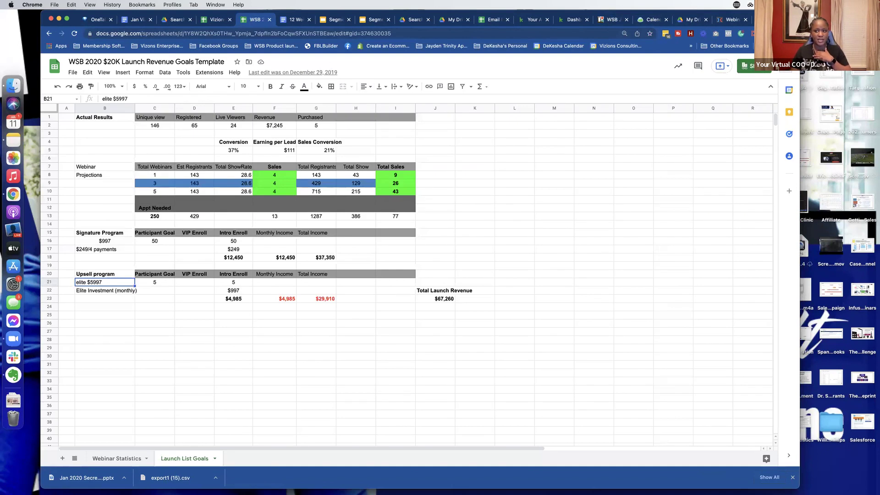
{"action": "left_click", "coordinate": [750, 66]}
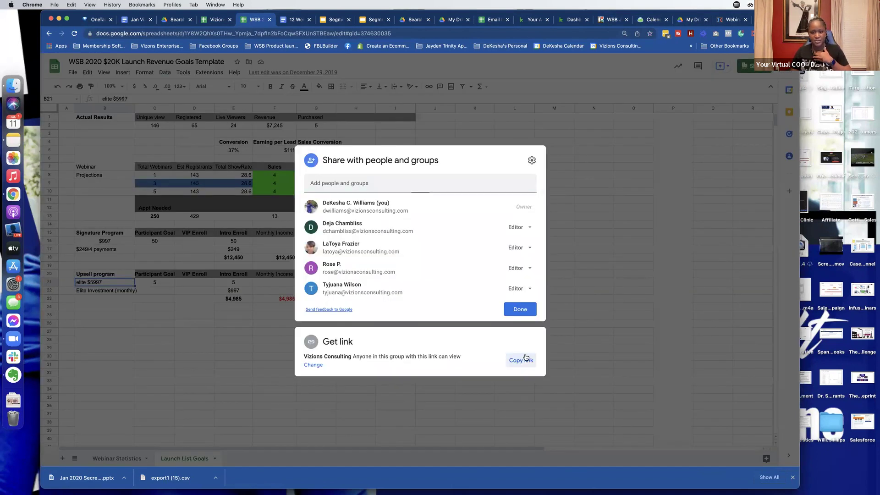
{"action": "left_click", "coordinate": [526, 357]}
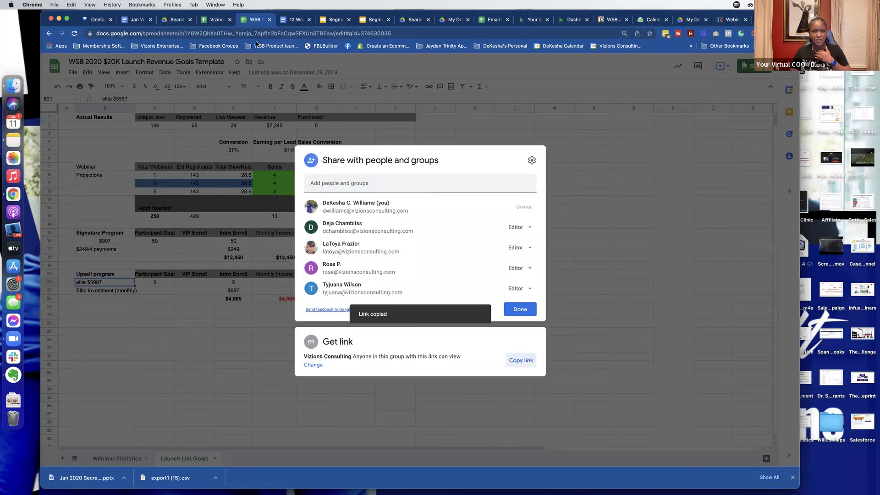
- Save the copied spreadsheet link as the description of the Revenue Goal card in Trello's Week 1: Goals list and close the card
{"action": "left_click", "coordinate": [607, 21]}
{"action": "left_click", "coordinate": [165, 118]}
{"action": "left_click", "coordinate": [352, 159]}
{"action": "left_click", "coordinate": [331, 128]}
{"action": "key", "text": "super+v"}
{"action": "left_click", "coordinate": [325, 154]}
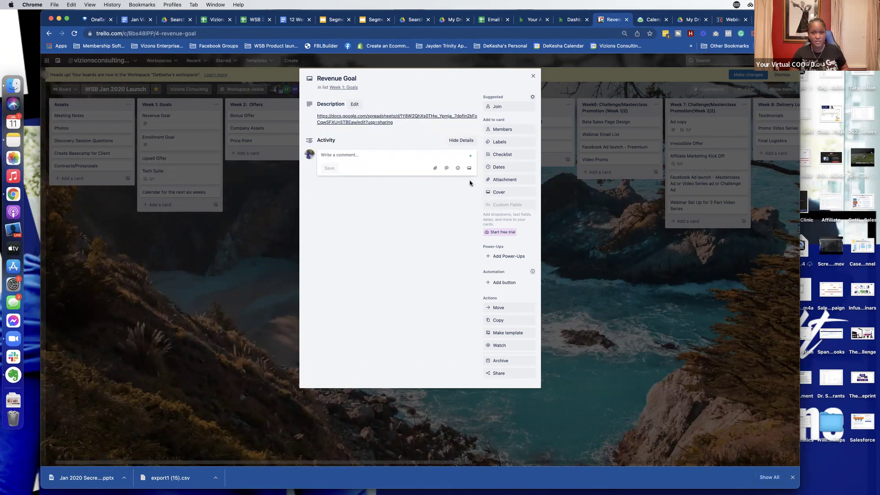
{"action": "left_click", "coordinate": [533, 75]}
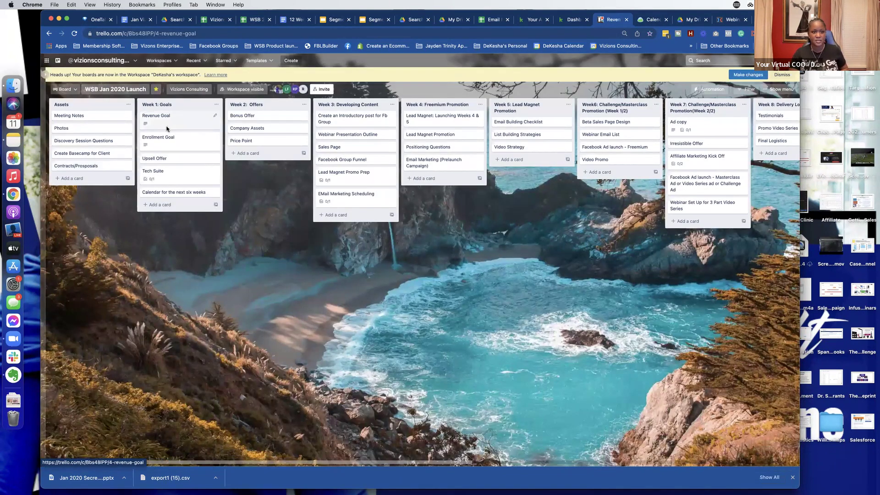
- Check the link in the Revenue Goal card, return to the revenue goals spreadsheet and close its sharing dialog
{"action": "left_click", "coordinate": [167, 129]}
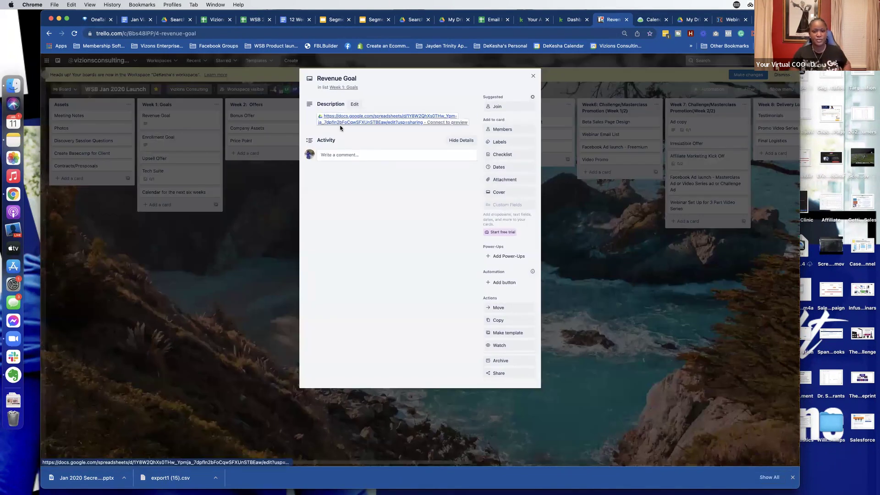
{"action": "left_click", "coordinate": [532, 76]}
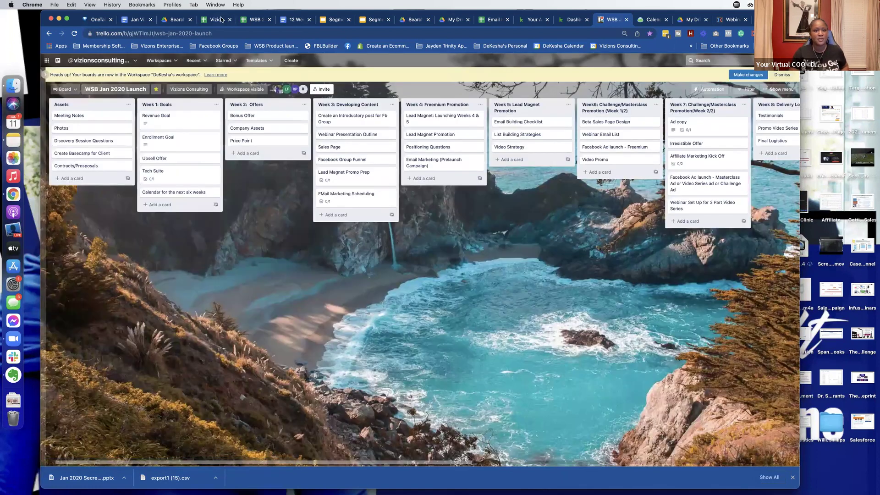
{"action": "left_click", "coordinate": [253, 19]}
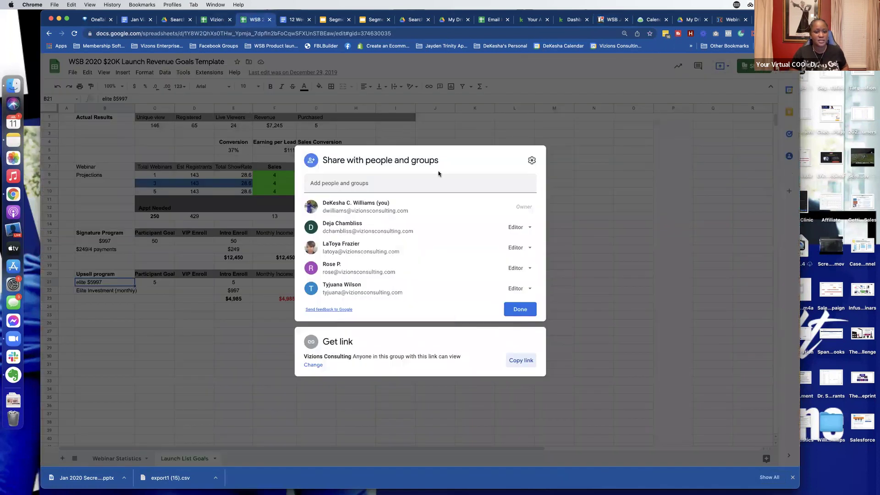
{"action": "left_click", "coordinate": [528, 312]}
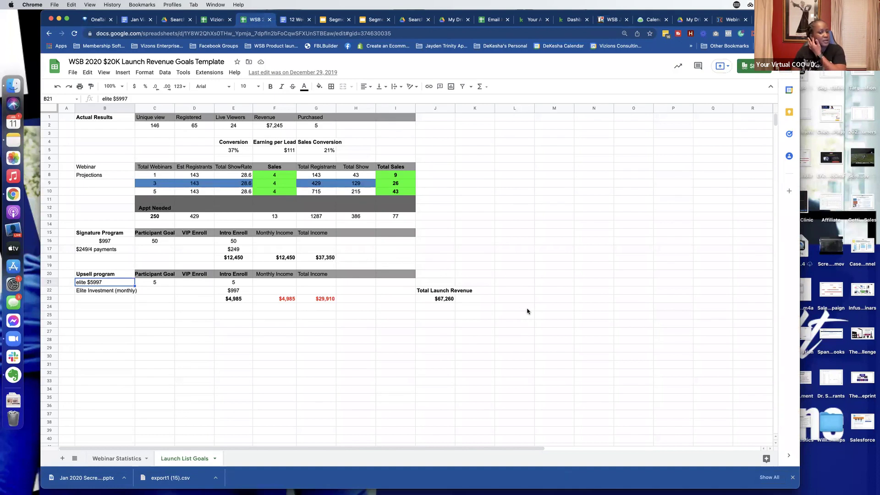
- Set the Signature Program's Participant Goal in C16 to 20
{"action": "left_click", "coordinate": [154, 242]}
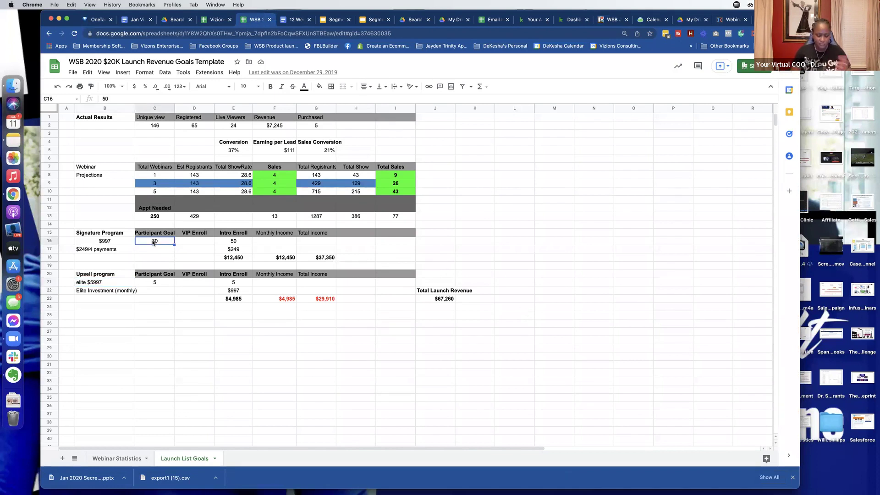
{"action": "type", "text": "20"}
{"action": "key", "text": "Tab"}
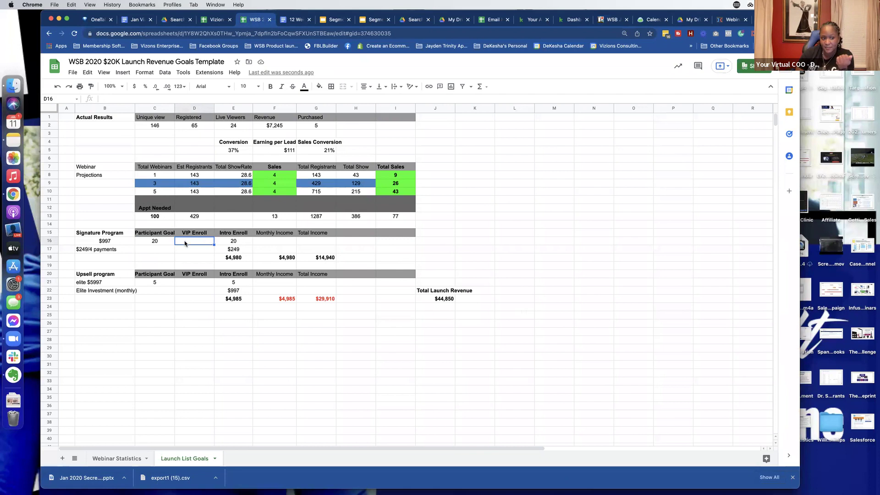
- Review the Signature Program's income cells and change the Total Income formula in G18 to multiply F18 by 4
{"action": "left_click", "coordinate": [244, 243]}
{"action": "left_click", "coordinate": [245, 250]}
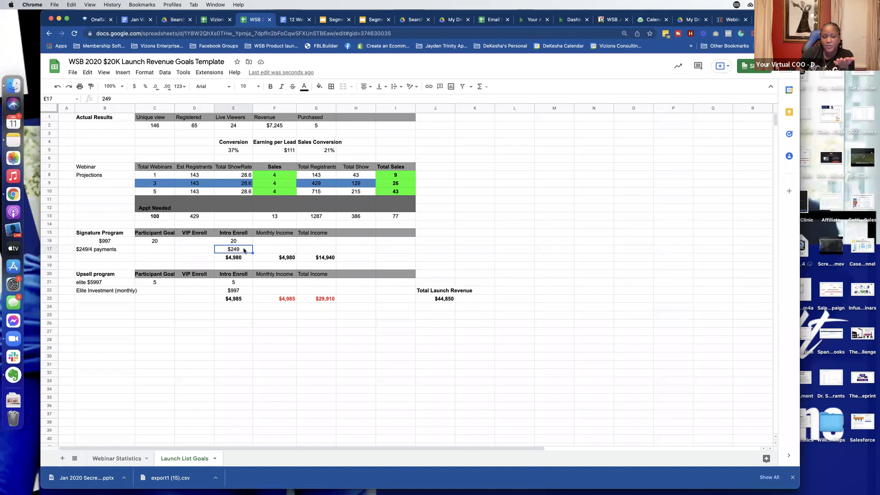
{"action": "left_click", "coordinate": [245, 256]}
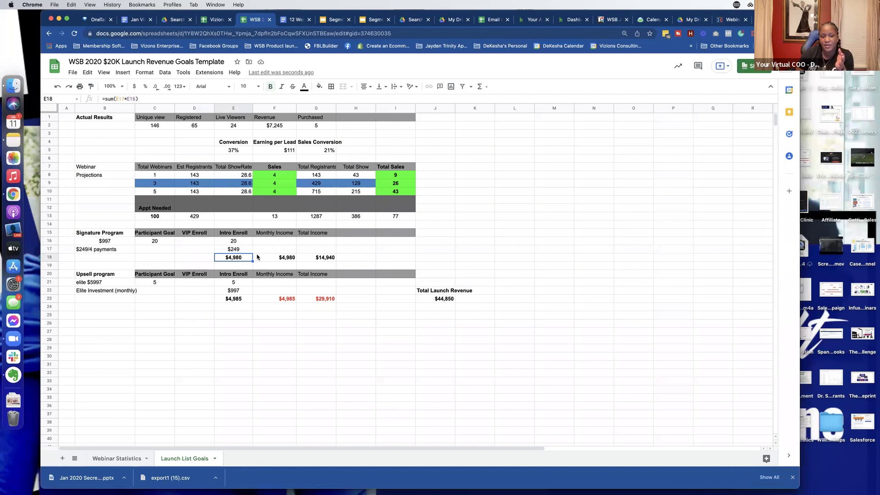
{"action": "left_click", "coordinate": [325, 257]}
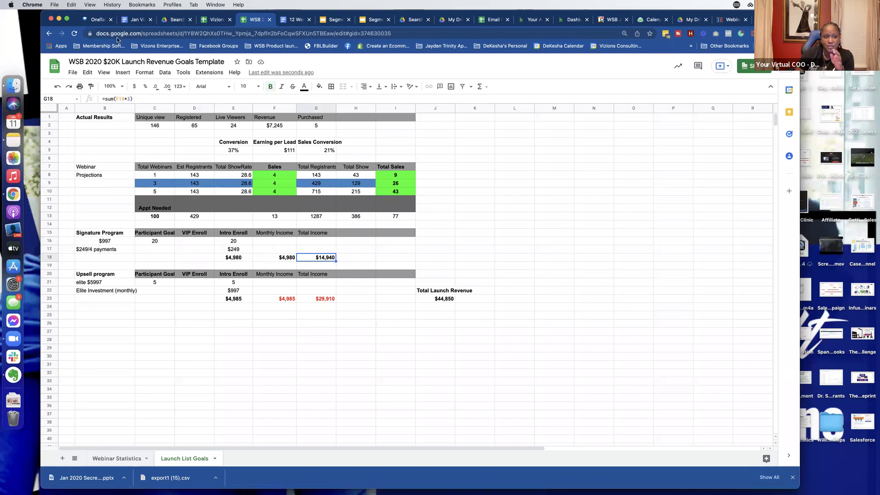
{"action": "left_click", "coordinate": [129, 97]}
{"action": "key", "text": "BackSpace"}
{"action": "type", "text": "4"}
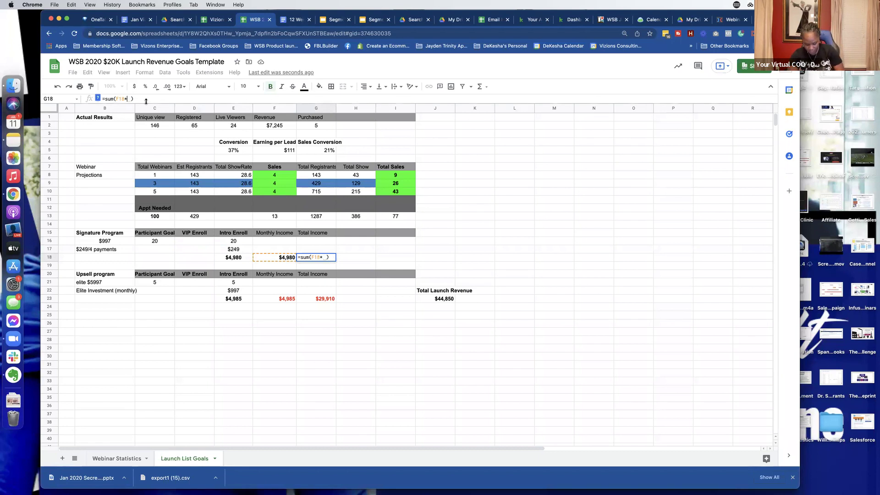
{"action": "key", "text": "Return"}
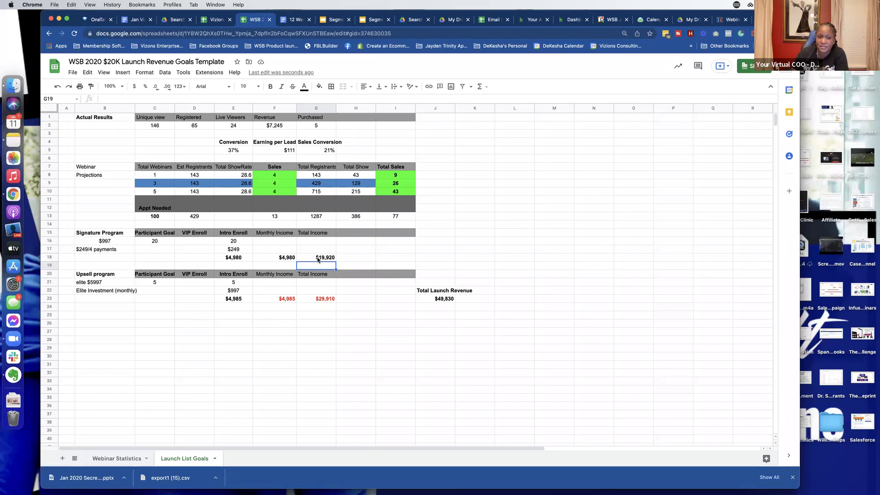
- Try a Participant Goal of 10 for the Signature Program in C16
{"action": "left_click", "coordinate": [164, 240]}
{"action": "type", "text": "10"}
{"action": "key", "text": "Tab"}
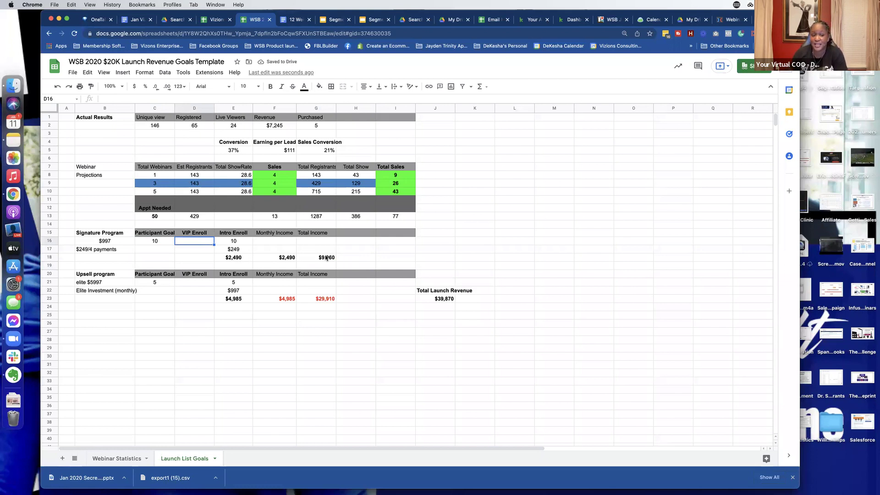
- Set the Signature Program's Participant Goal in C16 to 11
{"action": "left_click", "coordinate": [147, 243]}
{"action": "type", "text": "11"}
{"action": "key", "text": "Tab"}
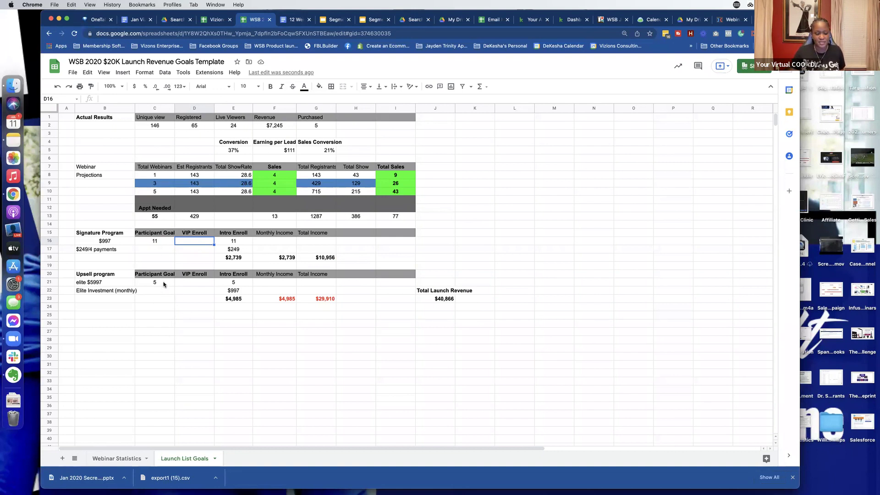
- Review the Upsell program's formulas for Intro Enroll in E23 and Monthly Income in F23
{"action": "left_click", "coordinate": [238, 292]}
{"action": "left_click", "coordinate": [278, 299]}
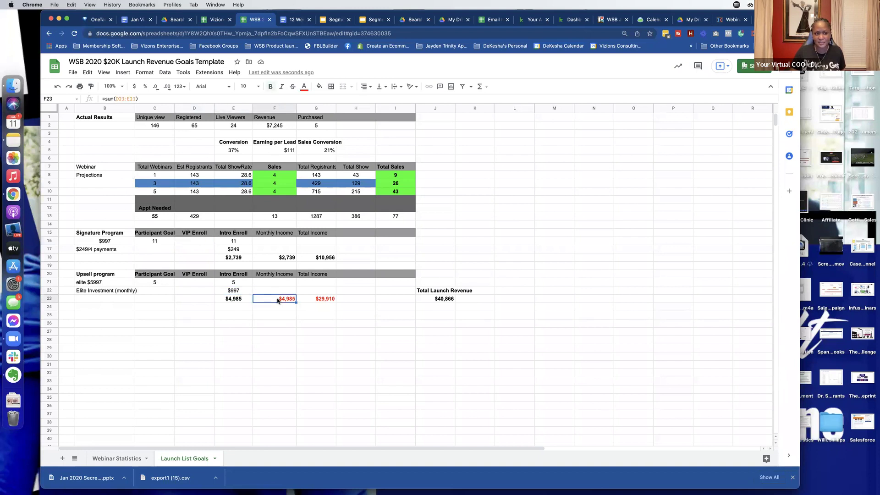
{"action": "double_click", "coordinate": [277, 299]}
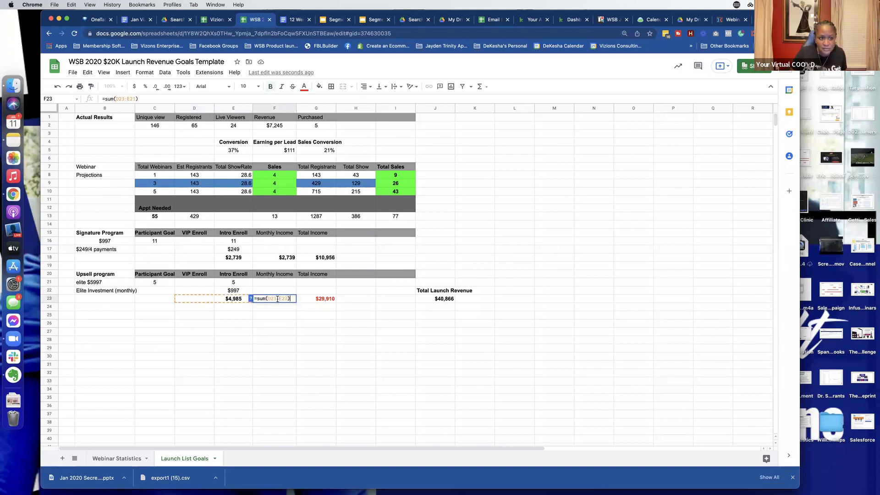
{"action": "key", "text": "Return"}
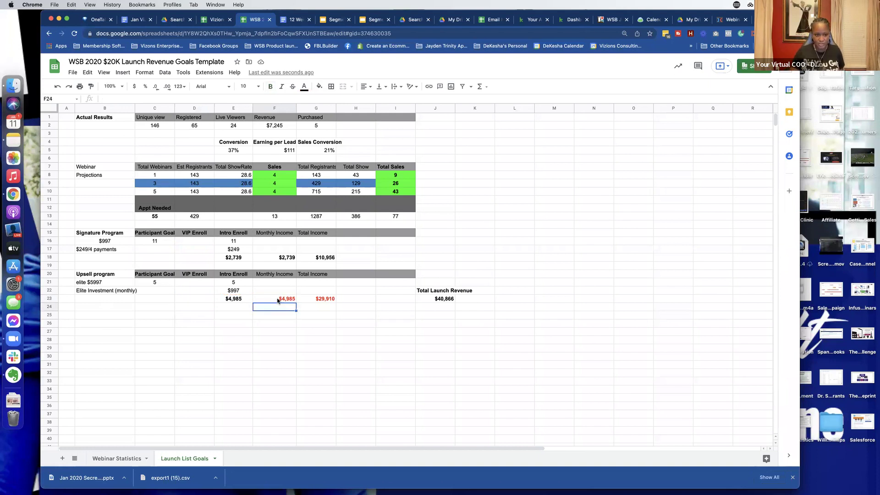
{"action": "left_click", "coordinate": [245, 300]}
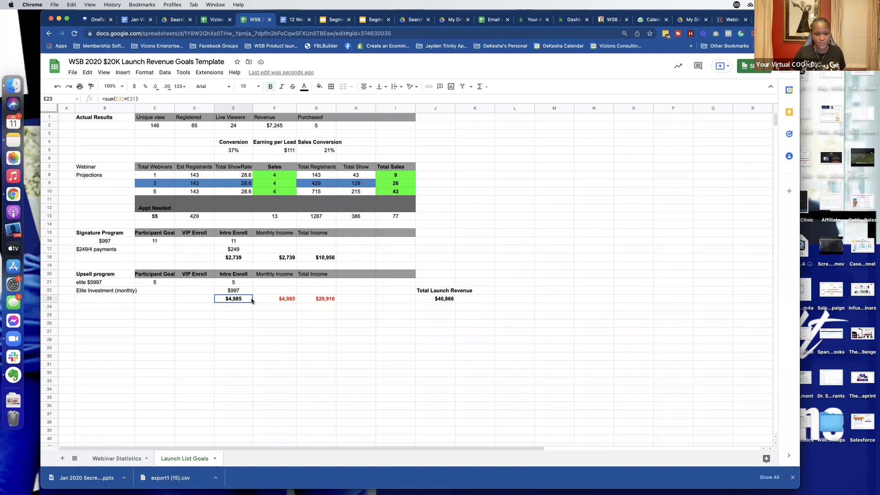
{"action": "left_click", "coordinate": [273, 299]}
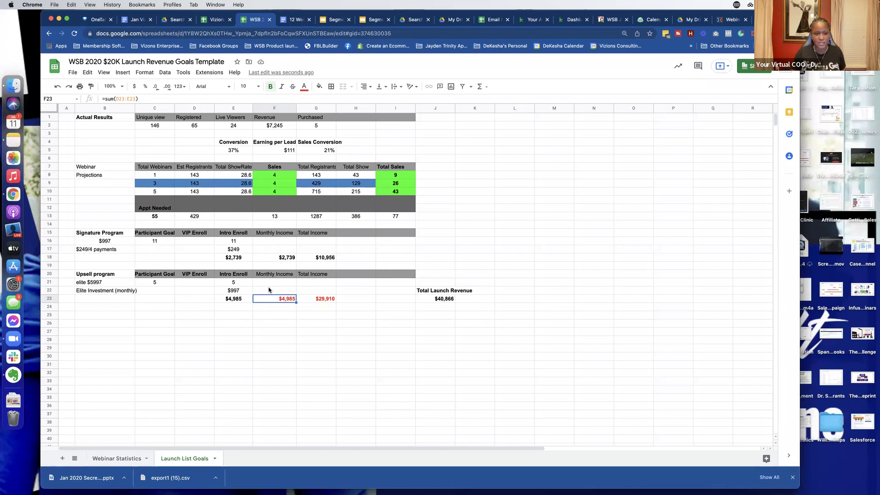
- Try a Monthly Income formula in F23 of the Upsell program that multiplies E23 by 6
{"action": "double_click", "coordinate": [290, 298]}
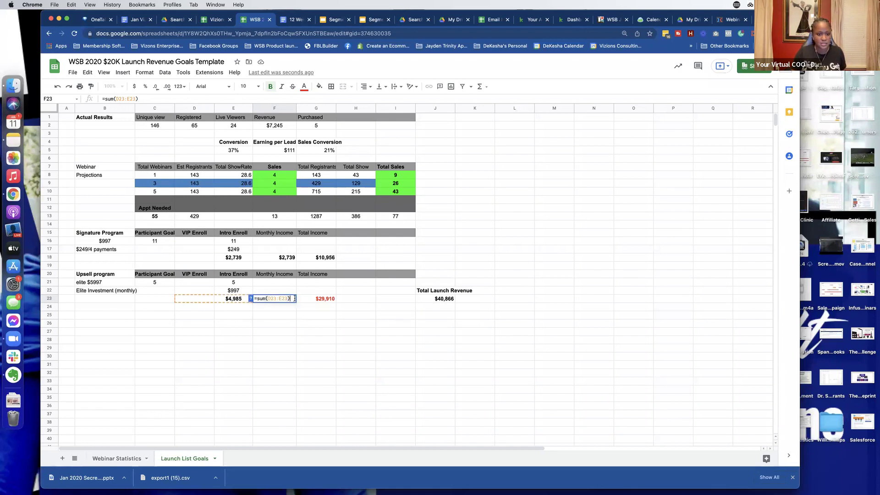
{"action": "key", "text": "BackSpace"}
{"action": "key", "text": "BackSpace"}
{"action": "key", "text": "BackSpace"}
{"action": "key", "text": "BackSpace"}
{"action": "key", "text": "BackSpace"}
{"action": "key", "text": "BackSpace"}
{"action": "key", "text": "BackSpace"}
{"action": "key", "text": "BackSpace"}
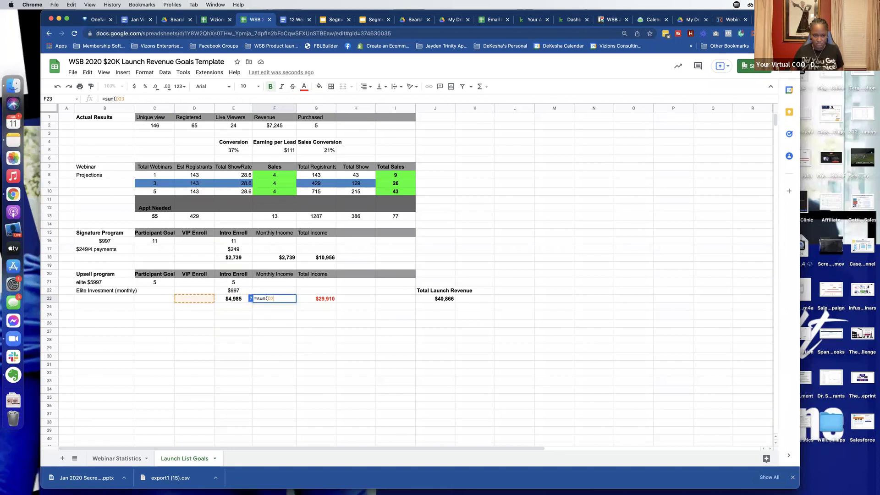
{"action": "left_click", "coordinate": [236, 300]}
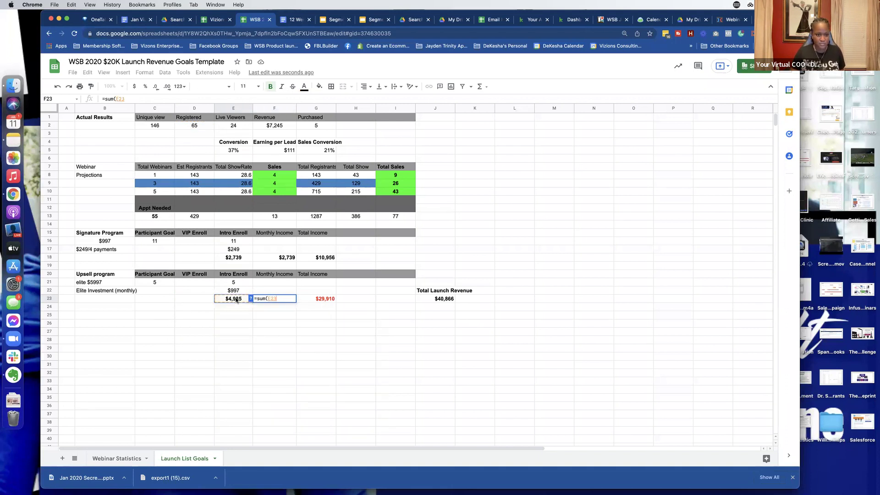
{"action": "type", "text": ")"}
{"action": "key", "text": "Return"}
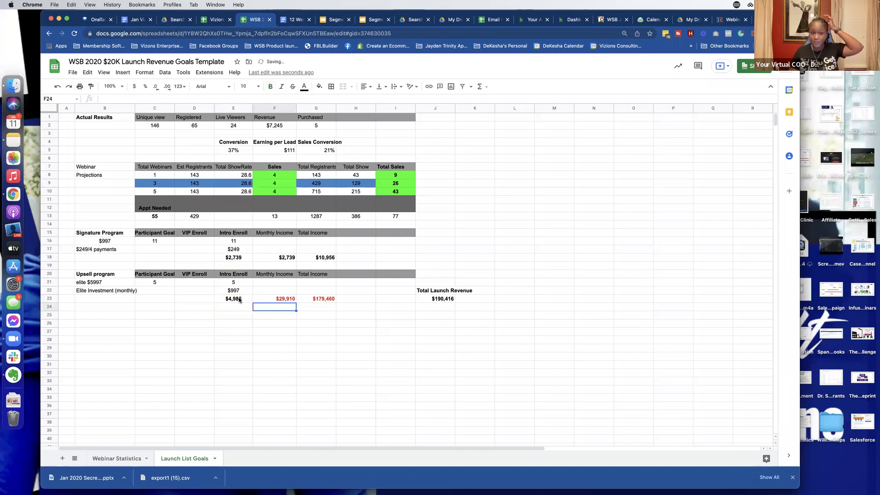
- Check the Signature Program's Monthly Income formula in F18 and restore the Upsell program's F23 formula to the sum of D23:E23
{"action": "left_click", "coordinate": [292, 300]}
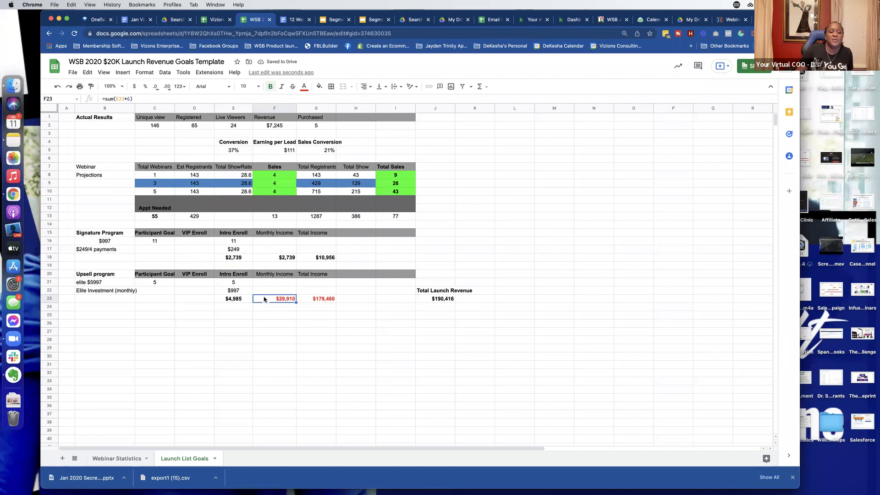
{"action": "scroll", "coordinate": [264, 299], "scroll_direction": "down", "scroll_amount": 1}
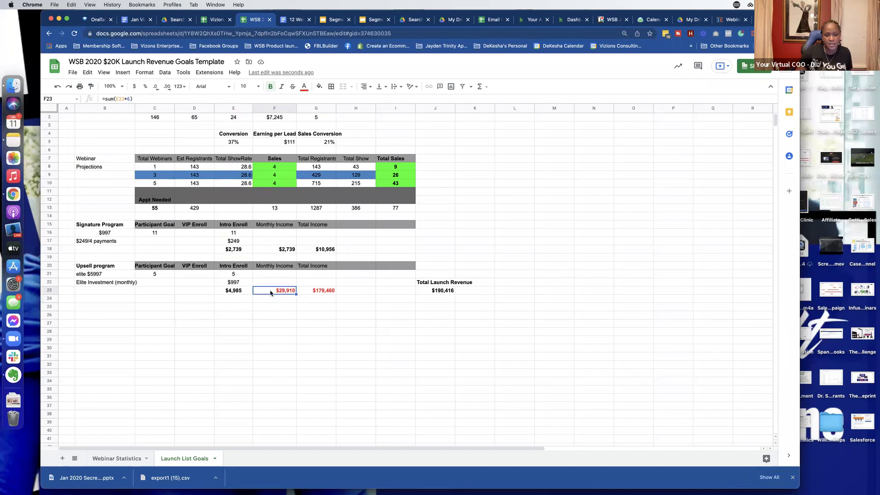
{"action": "double_click", "coordinate": [271, 292]}
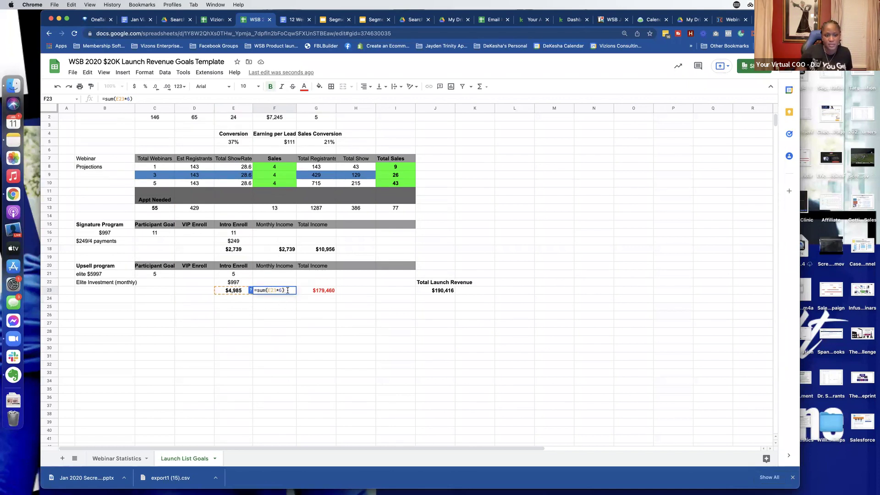
{"action": "left_click", "coordinate": [287, 249]}
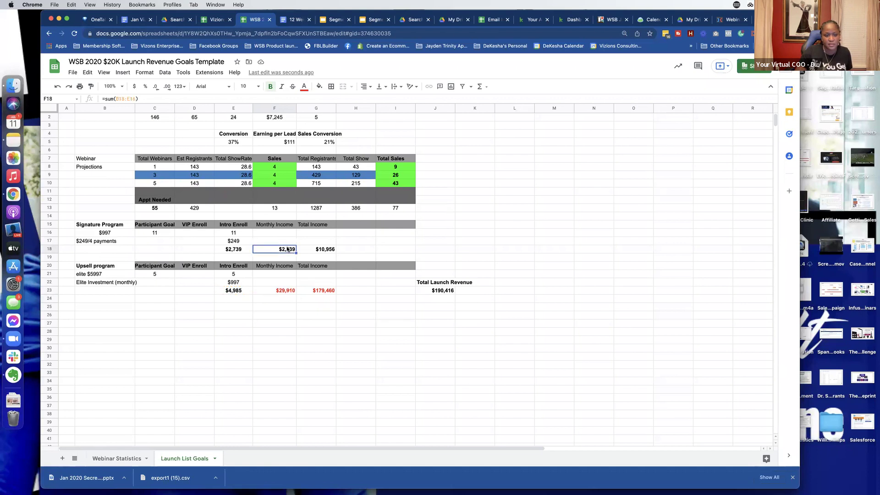
{"action": "double_click", "coordinate": [287, 248]}
{"action": "left_click", "coordinate": [289, 291]}
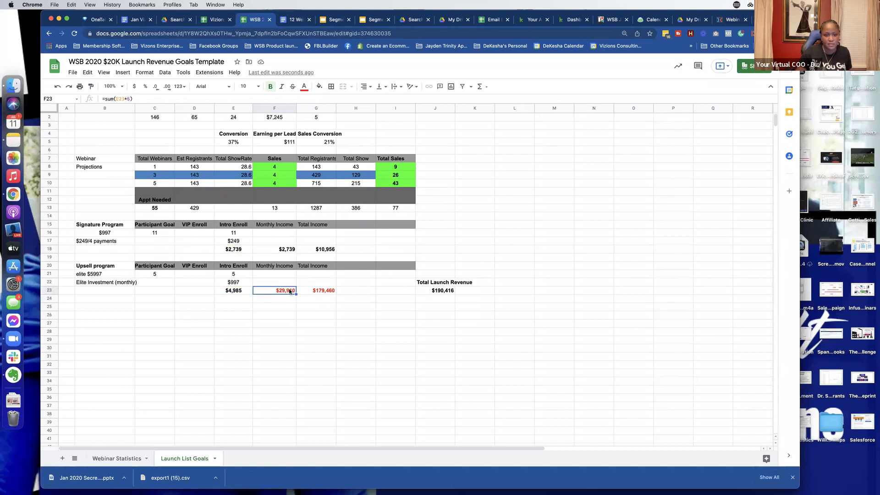
{"action": "double_click", "coordinate": [289, 291]}
{"action": "key", "text": "BackSpace"}
{"action": "key", "text": "BackSpace"}
{"action": "key", "text": "BackSpace"}
{"action": "key", "text": "BackSpace"}
{"action": "key", "text": "BackSpace"}
{"action": "key", "text": "BackSpace"}
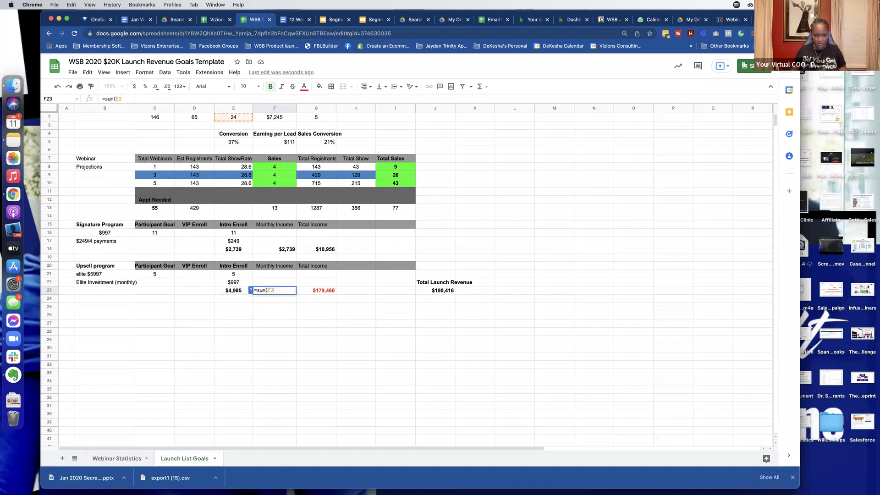
{"action": "left_click_drag", "start_coordinate": [204, 290], "coordinate": [236, 293]}
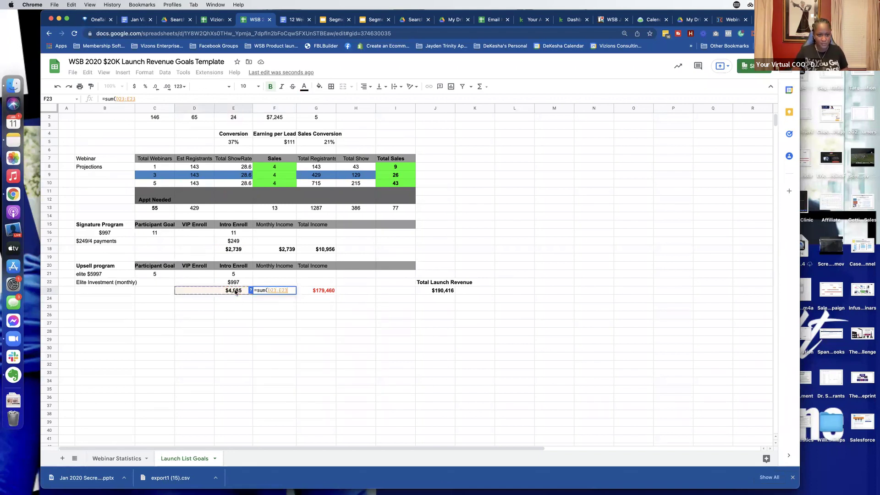
{"action": "key", "text": "Return"}
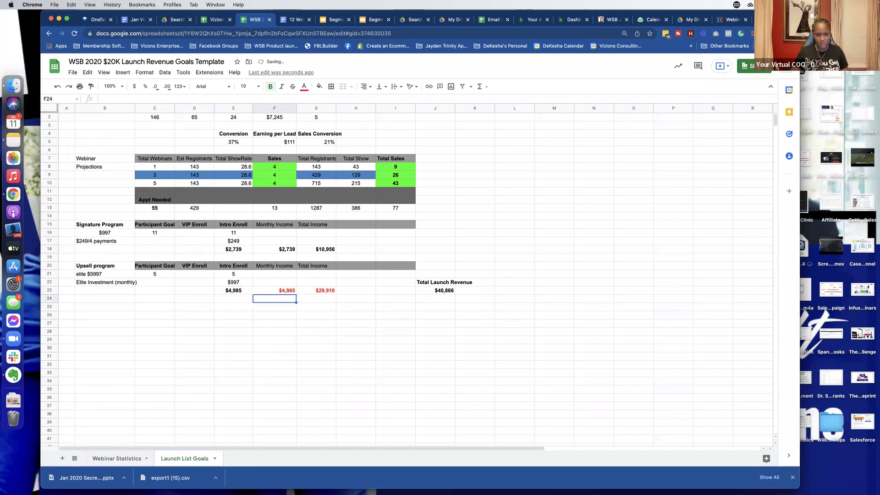
- Check the Upsell program's Total Income formula in G23 and the monthly Elite Investment amount in E22
{"action": "double_click", "coordinate": [330, 290]}
{"action": "key", "text": "Return"}
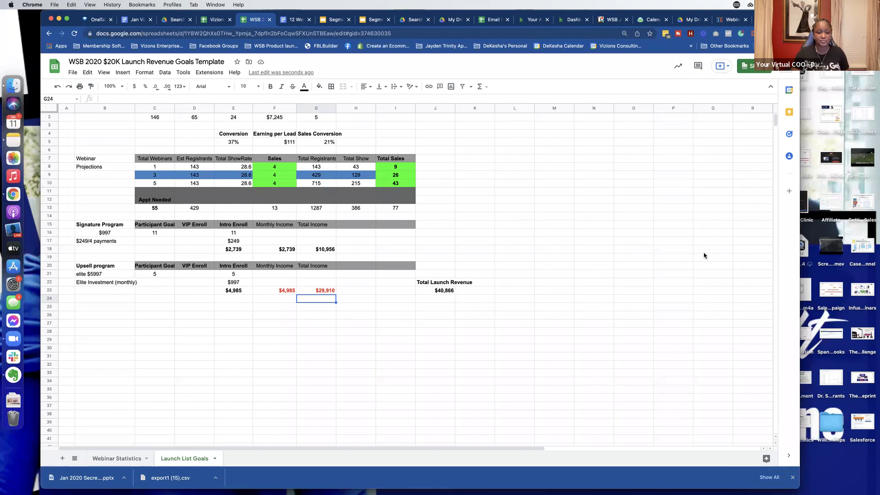
{"action": "left_click", "coordinate": [240, 283]}
{"action": "double_click", "coordinate": [240, 284]}
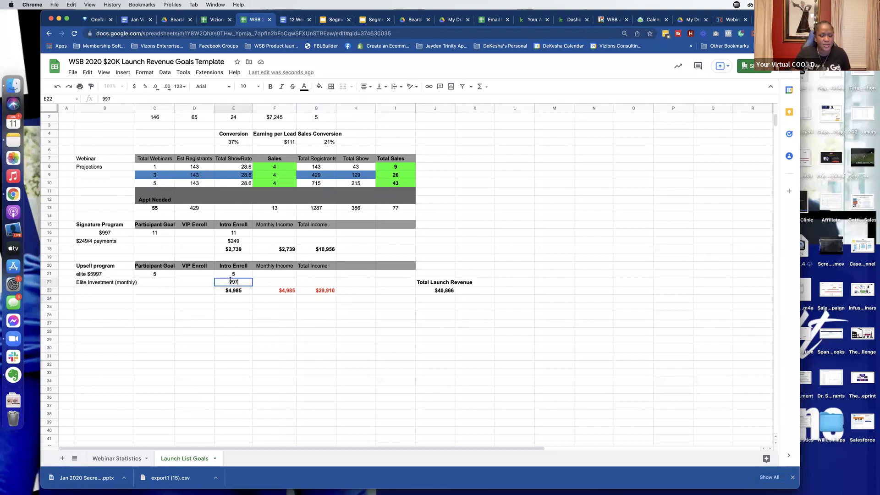
{"action": "double_click", "coordinate": [232, 281]}
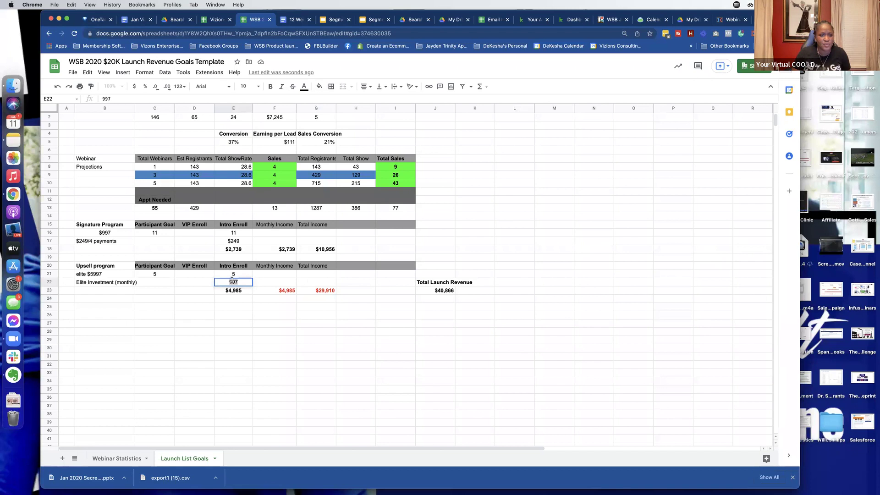
- Set the Signature Program's payment amount in E17 to 197
{"action": "left_click", "coordinate": [245, 241]}
{"action": "double_click", "coordinate": [245, 241]}
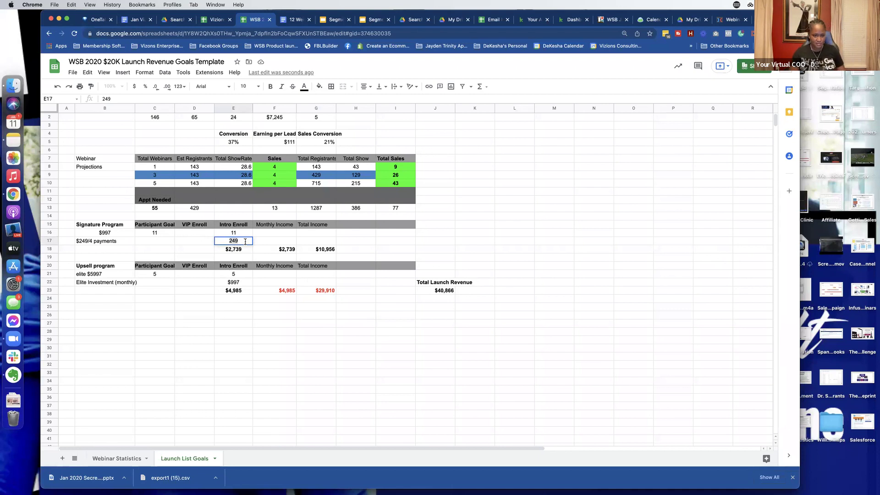
{"action": "key", "text": "BackSpace"}
{"action": "key", "text": "BackSpace"}
{"action": "key", "text": "BackSpace"}
{"action": "type", "text": "197"}
{"action": "key", "text": "Tab"}
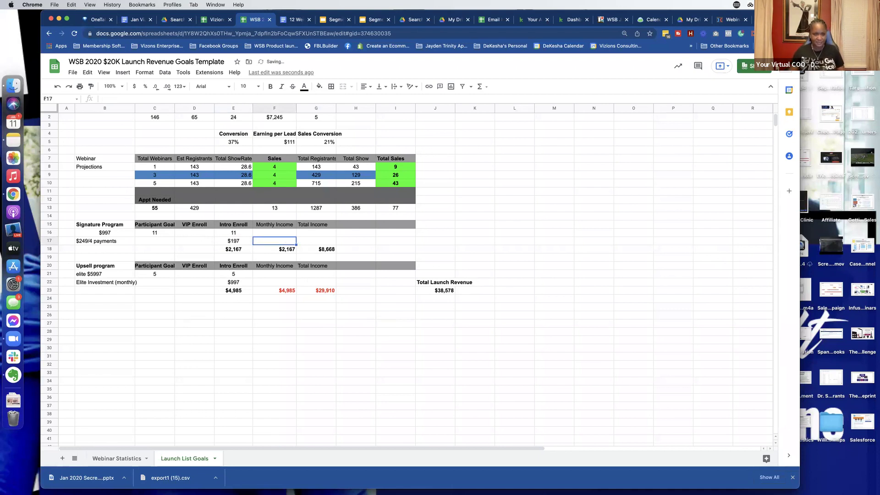
- Set the Upsell program's monthly Elite Investment in E22 to 297
{"action": "double_click", "coordinate": [246, 282]}
{"action": "key", "text": "BackSpace"}
{"action": "key", "text": "BackSpace"}
{"action": "key", "text": "BackSpace"}
{"action": "type", "text": "297"}
{"action": "key", "text": "Tab"}
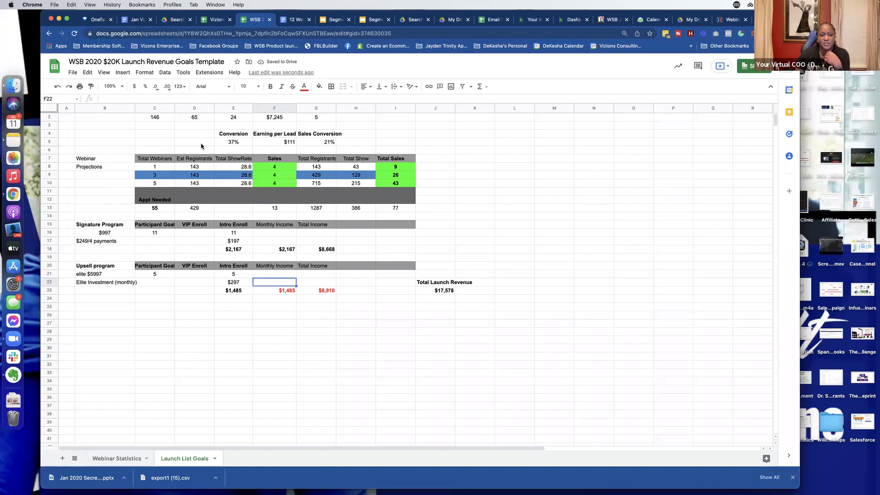
- Review the Total Webinars options and the estimated registrants in the Webinar Projections table
{"action": "left_click", "coordinate": [154, 168]}
{"action": "key", "text": "Down"}
{"action": "key", "text": "Down"}
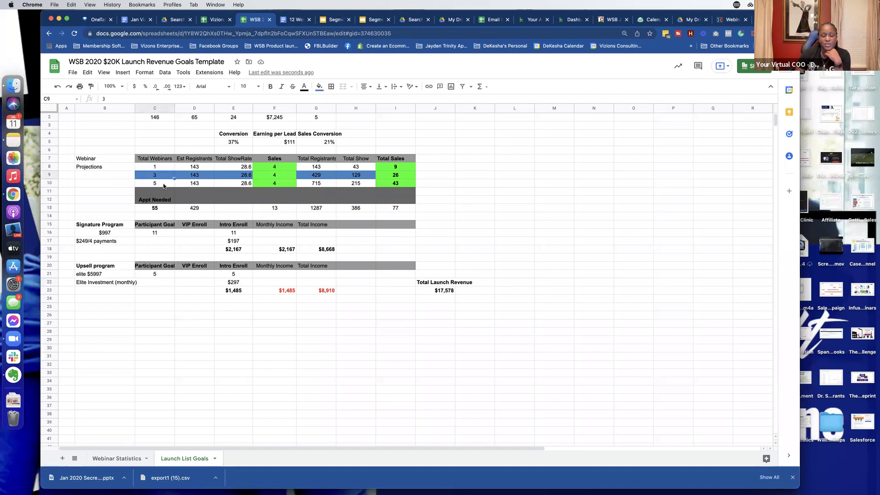
{"action": "left_click", "coordinate": [205, 167]}
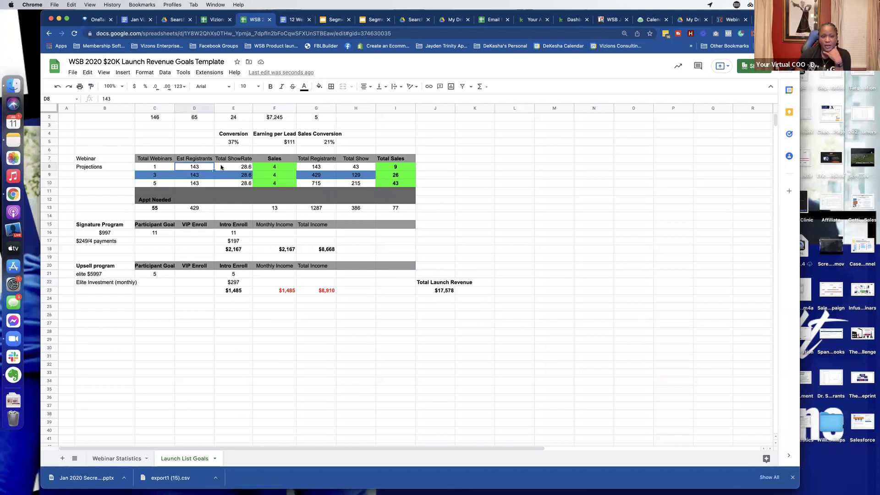
- Try a Total ShowRate of 40 in E8, undo it, and check the show rate formulas in E8 and E9
{"action": "left_click", "coordinate": [221, 167]}
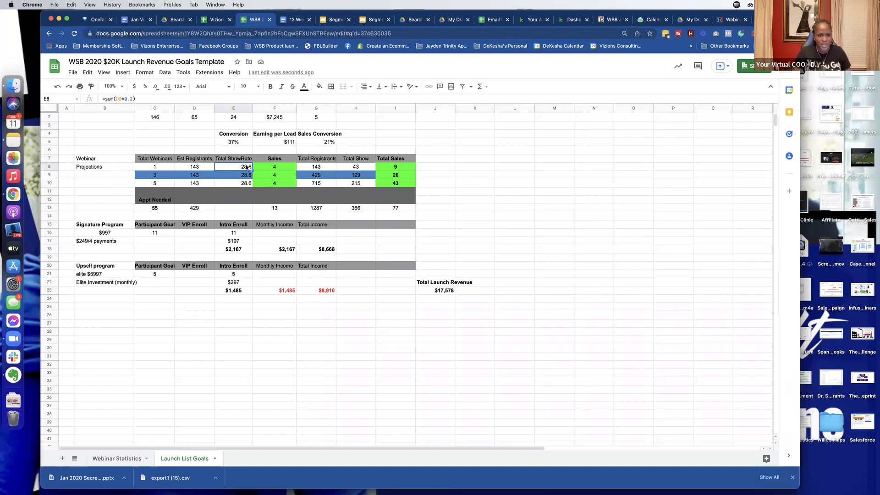
{"action": "type", "text": "40"}
{"action": "key", "text": "Tab"}
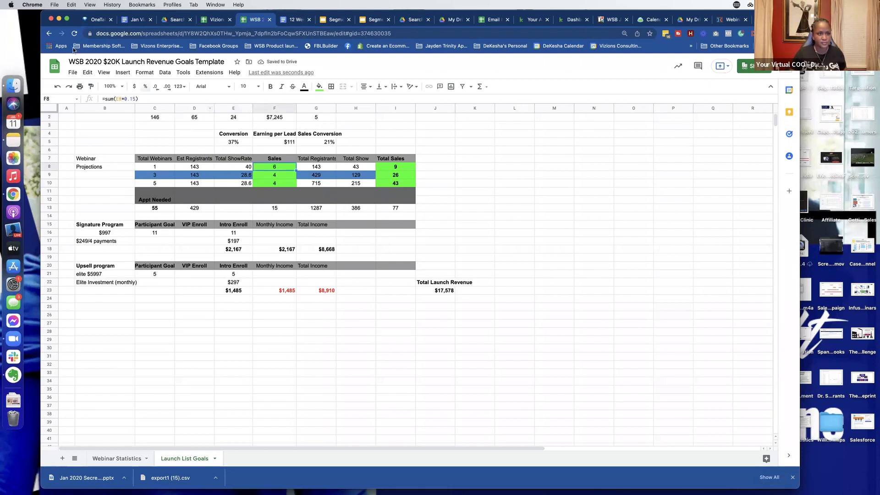
{"action": "left_click", "coordinate": [57, 86]}
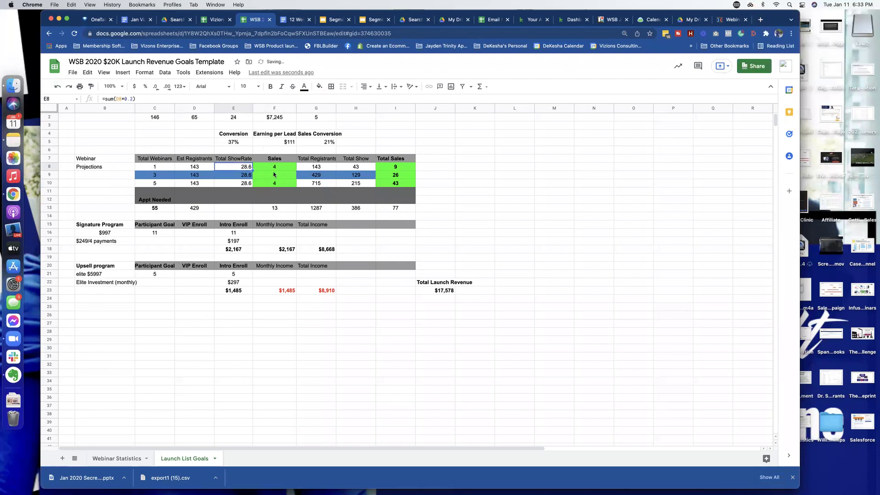
{"action": "double_click", "coordinate": [239, 167]}
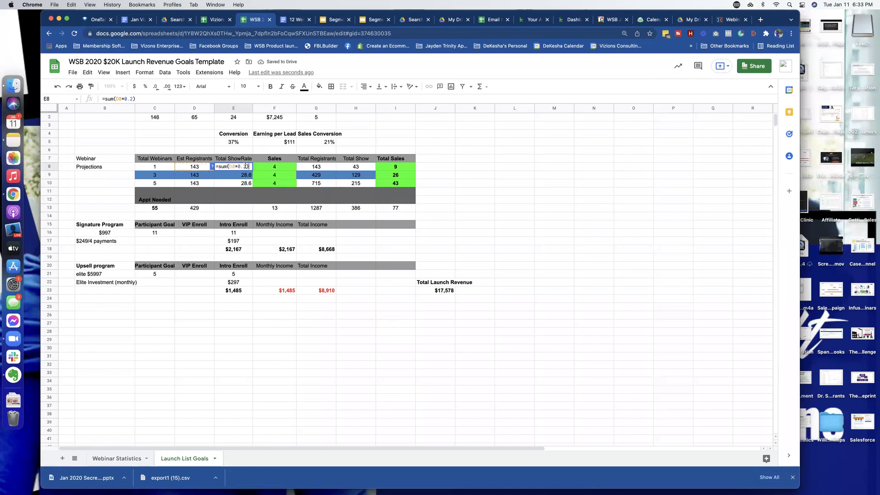
{"action": "left_click", "coordinate": [244, 178]}
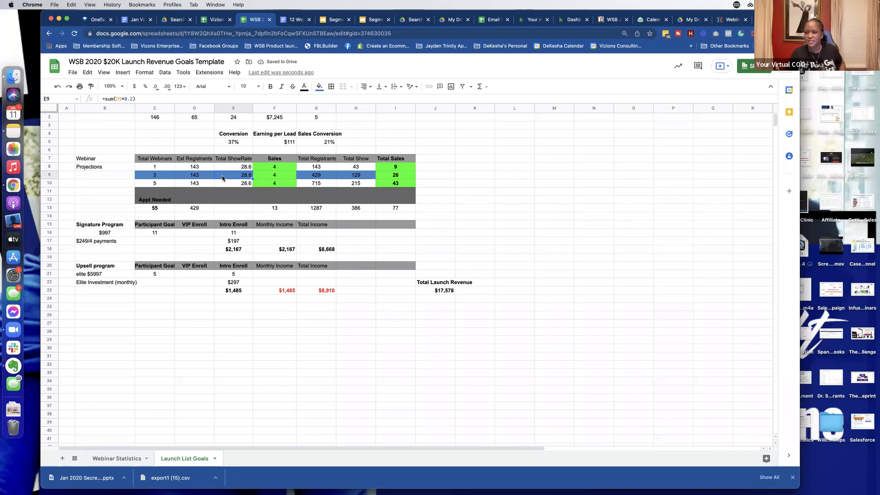
- Compare the inclusions and prices of the two packages on the ClickFunnels webinar offer page and select the page's web address
{"action": "left_click", "coordinate": [731, 19]}
{"action": "scroll", "coordinate": [584, 229], "scroll_direction": "up", "scroll_amount": 5}
{"action": "scroll", "coordinate": [585, 229], "scroll_direction": "up", "scroll_amount": 2}
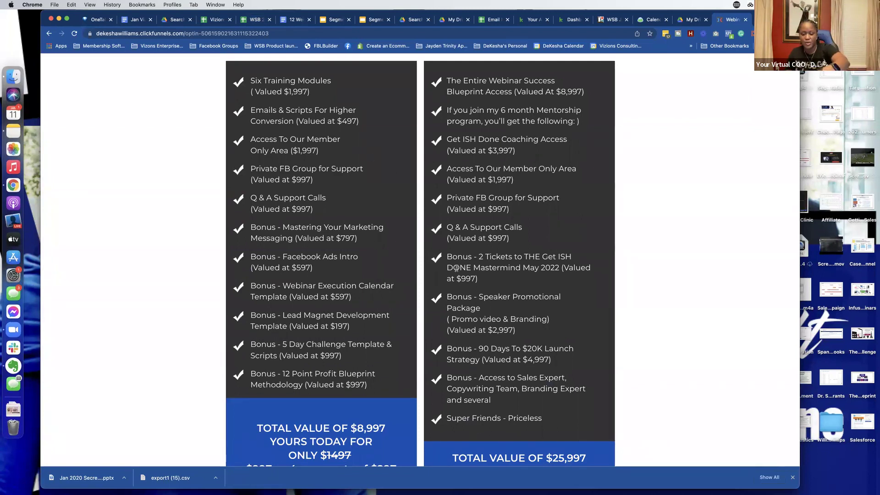
{"action": "scroll", "coordinate": [467, 280], "scroll_direction": "up", "scroll_amount": 1}
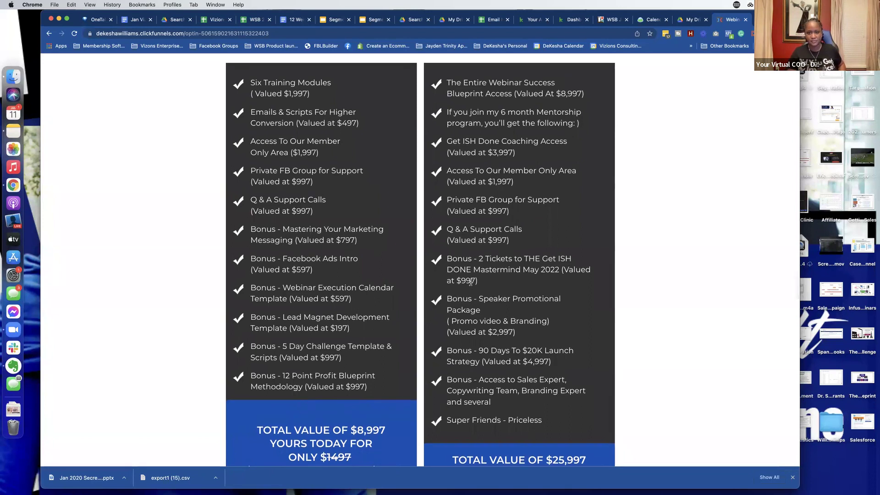
{"action": "scroll", "coordinate": [470, 281], "scroll_direction": "down", "scroll_amount": 3}
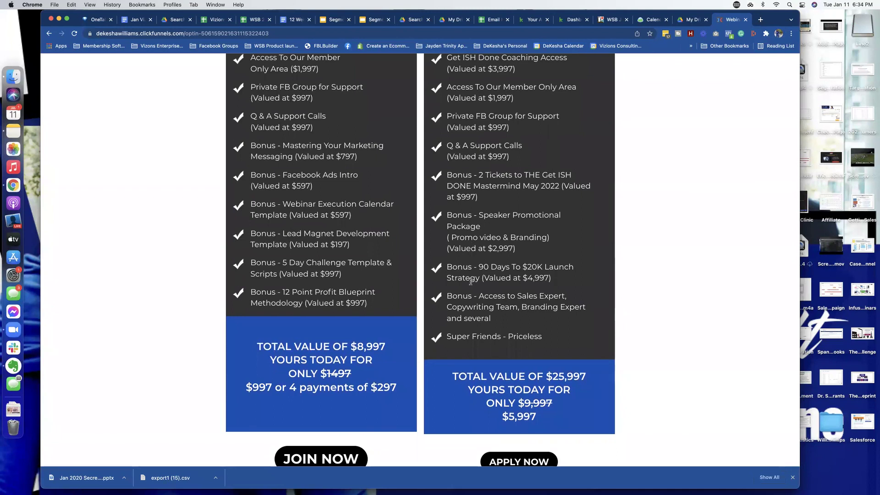
{"action": "scroll", "coordinate": [470, 281], "scroll_direction": "up", "scroll_amount": 2}
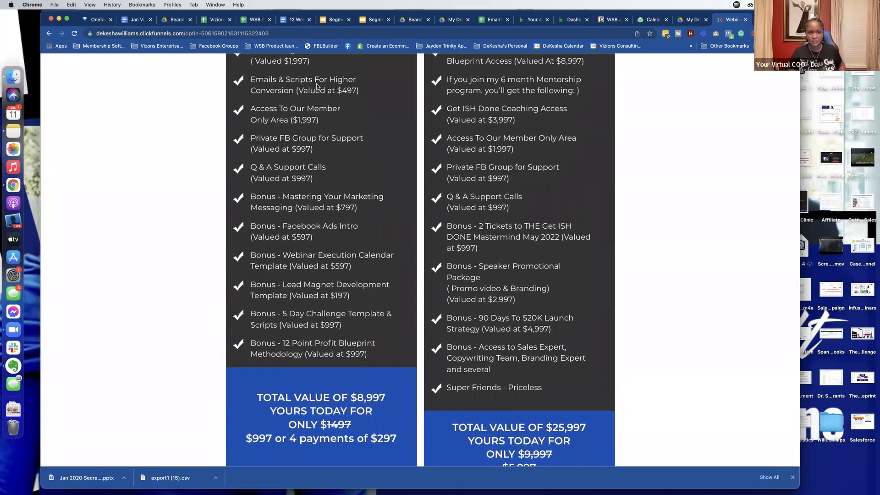
{"action": "key", "text": "super+l"}
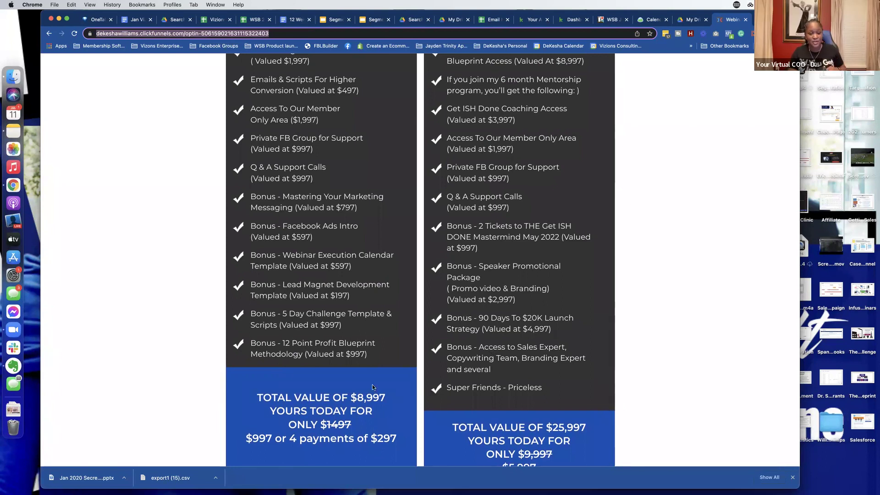
- Compare the total values, sale prices and payment options of the two packages on the ClickFunnels webinar offer page
{"action": "scroll", "coordinate": [342, 386], "scroll_direction": "down", "scroll_amount": 3}
{"action": "scroll", "coordinate": [341, 246], "scroll_direction": "up", "scroll_amount": 3}
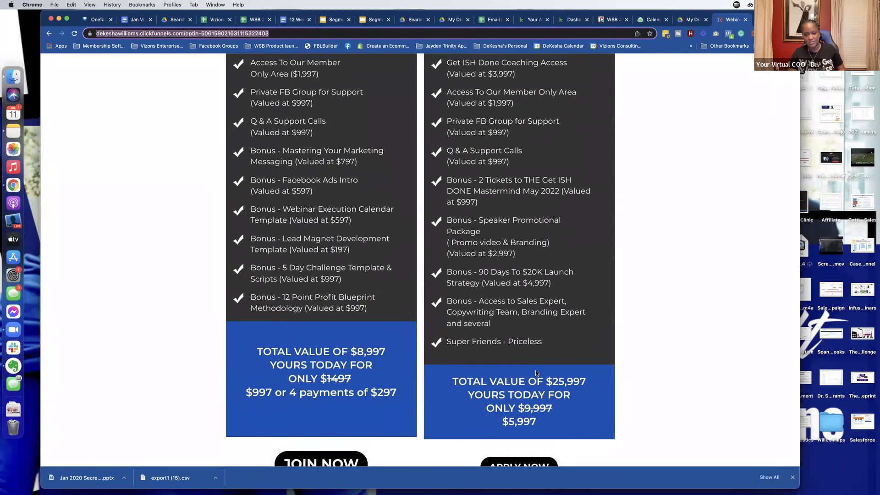
{"action": "scroll", "coordinate": [536, 373], "scroll_direction": "up", "scroll_amount": 6}
{"action": "scroll", "coordinate": [538, 275], "scroll_direction": "down", "scroll_amount": 2}
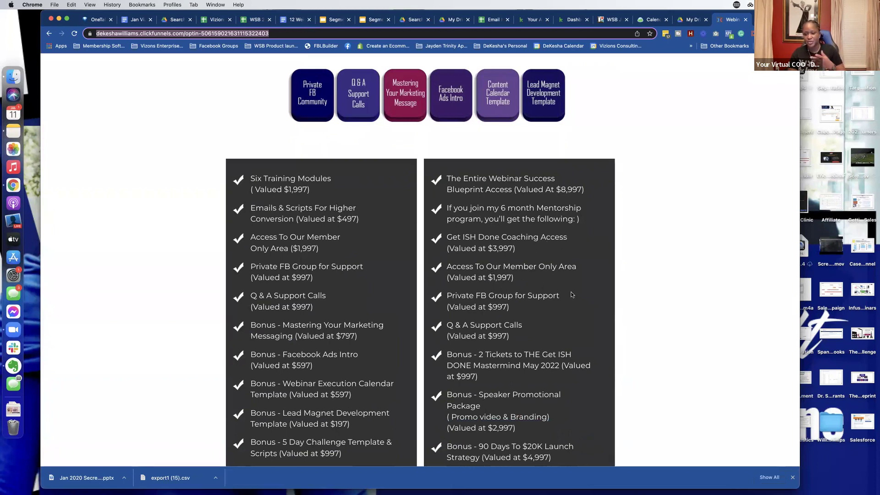
{"action": "scroll", "coordinate": [570, 285], "scroll_direction": "down", "scroll_amount": 3}
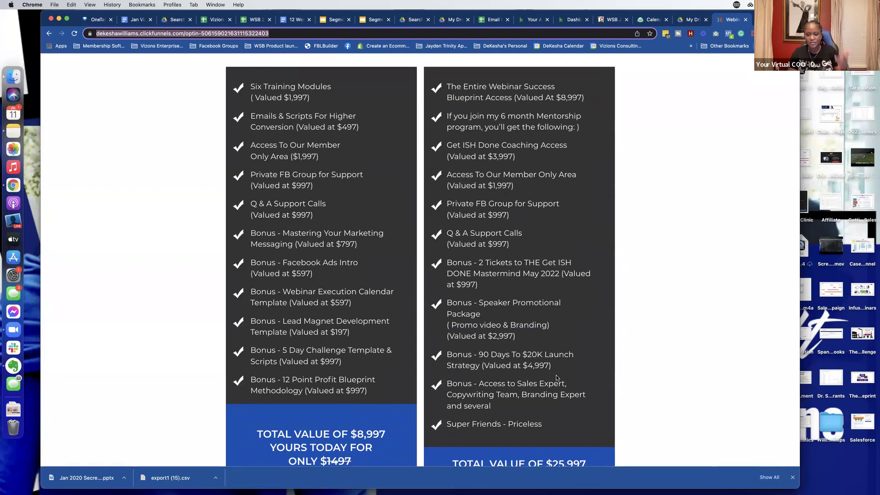
{"action": "scroll", "coordinate": [555, 379], "scroll_direction": "down", "scroll_amount": 5}
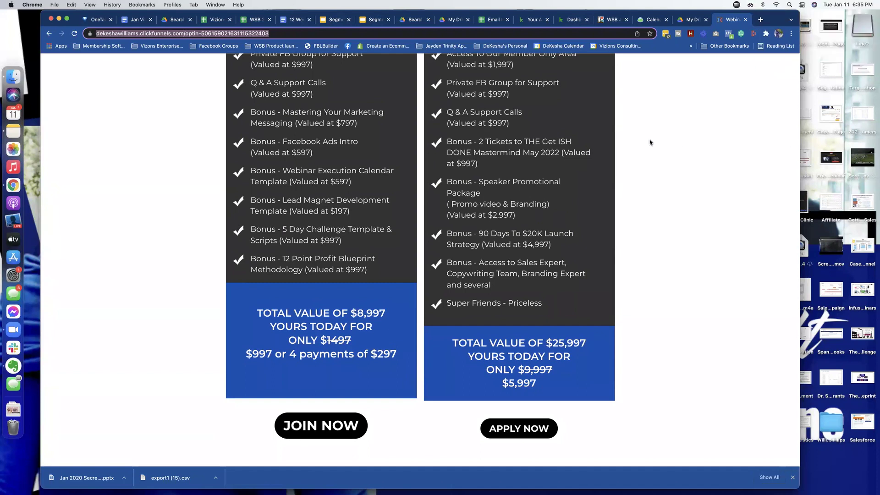
{"action": "scroll", "coordinate": [649, 142], "scroll_direction": "up", "scroll_amount": 10}
{"action": "scroll", "coordinate": [649, 142], "scroll_direction": "down", "scroll_amount": 10}
{"action": "scroll", "coordinate": [648, 142], "scroll_direction": "up", "scroll_amount": 4}
{"action": "scroll", "coordinate": [648, 142], "scroll_direction": "down", "scroll_amount": 1}
{"action": "scroll", "coordinate": [648, 142], "scroll_direction": "down", "scroll_amount": 1}
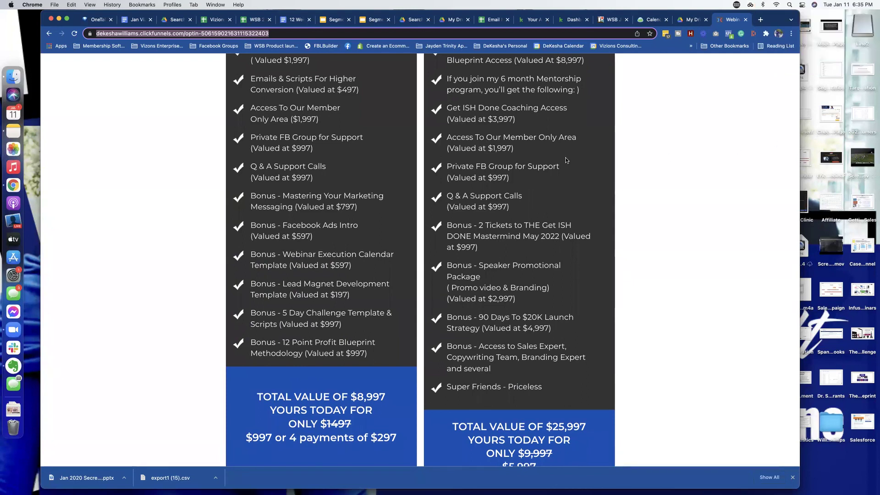
- Examine the training modules, support items and bonuses in the two package lists, down to their enrollment options
{"action": "scroll", "coordinate": [399, 170], "scroll_direction": "up", "scroll_amount": 3}
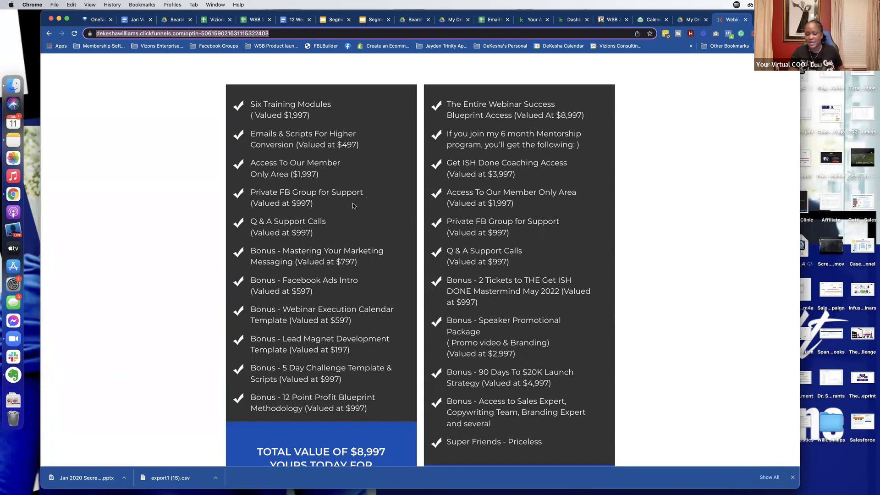
{"action": "scroll", "coordinate": [352, 221], "scroll_direction": "up", "scroll_amount": 1}
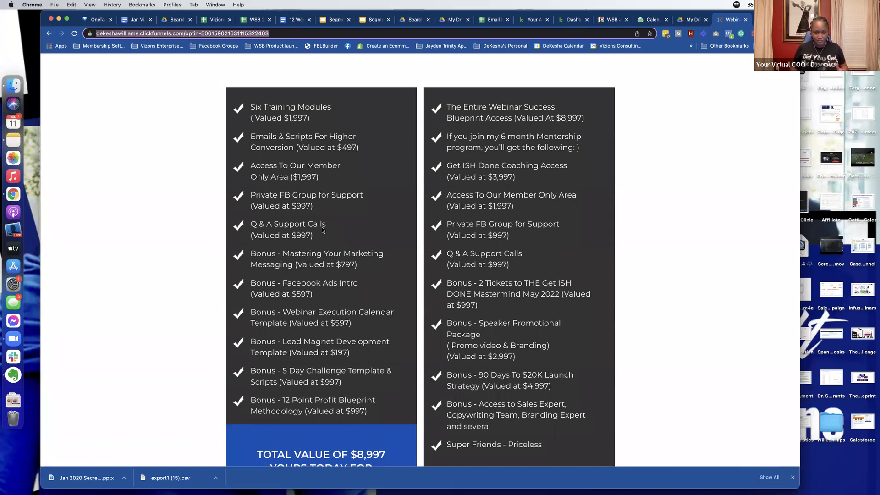
{"action": "scroll", "coordinate": [297, 209], "scroll_direction": "down", "scroll_amount": 1}
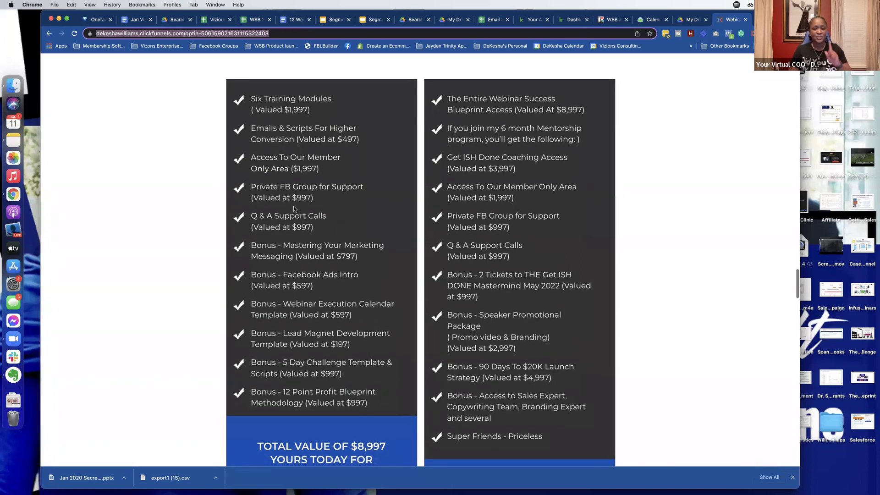
{"action": "scroll", "coordinate": [298, 210], "scroll_direction": "up", "scroll_amount": 1}
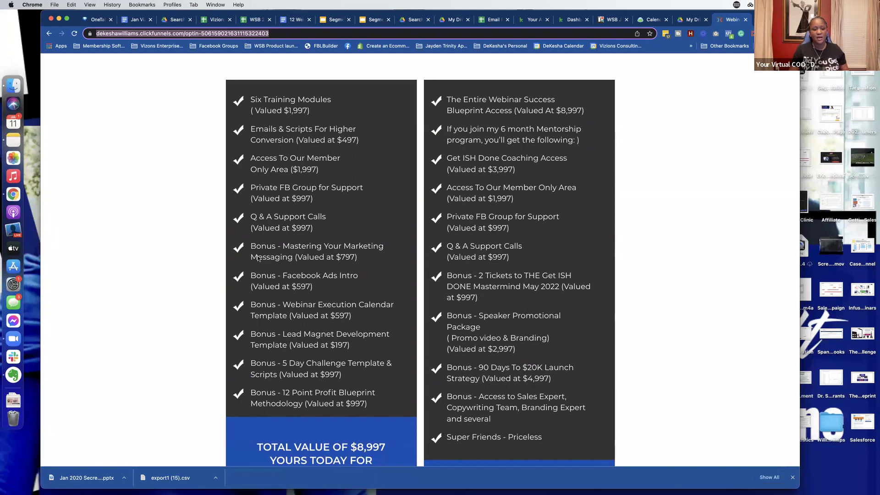
{"action": "scroll", "coordinate": [258, 256], "scroll_direction": "down", "scroll_amount": 1}
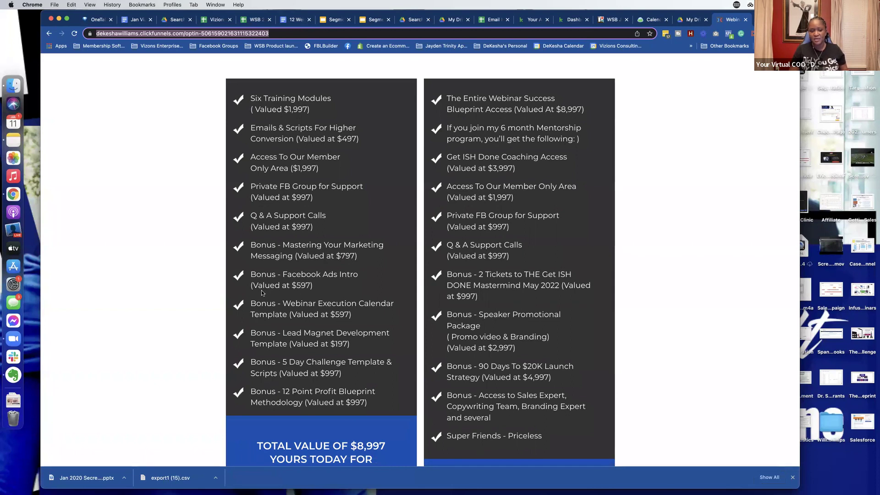
{"action": "scroll", "coordinate": [295, 290], "scroll_direction": "up", "scroll_amount": 1}
{"action": "scroll", "coordinate": [322, 289], "scroll_direction": "down", "scroll_amount": 1}
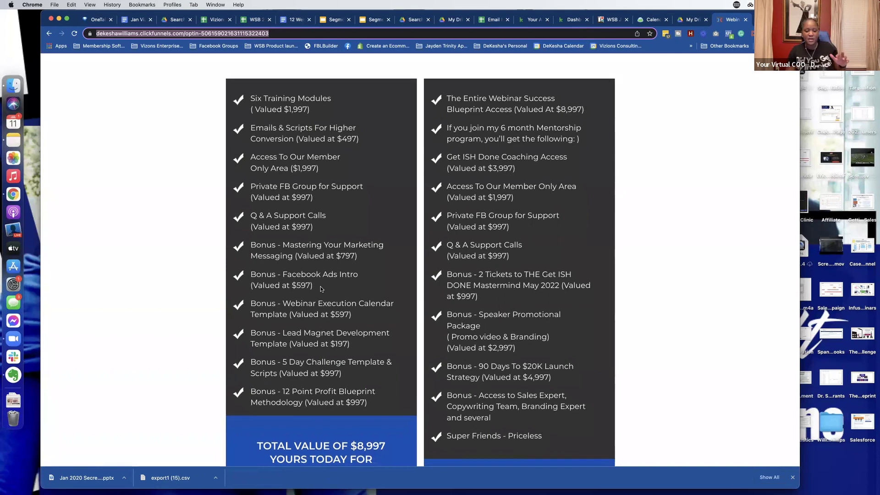
{"action": "scroll", "coordinate": [322, 288], "scroll_direction": "down", "scroll_amount": 1}
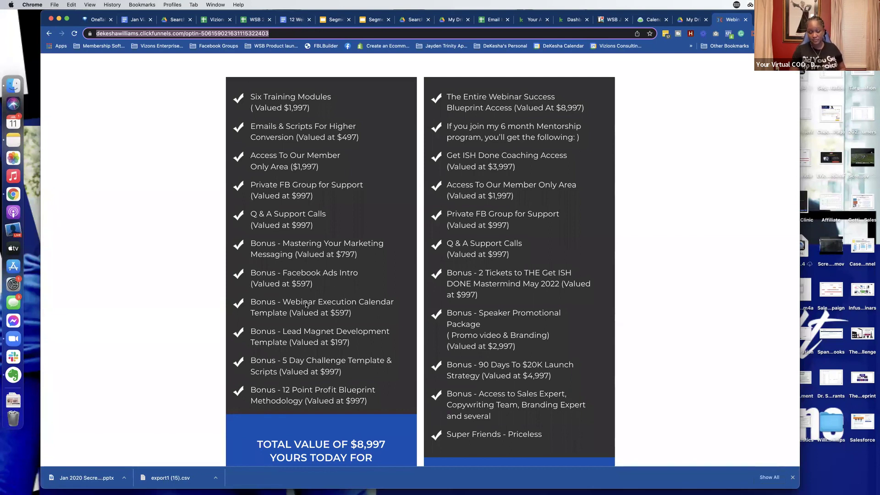
{"action": "scroll", "coordinate": [306, 304], "scroll_direction": "down", "scroll_amount": 5}
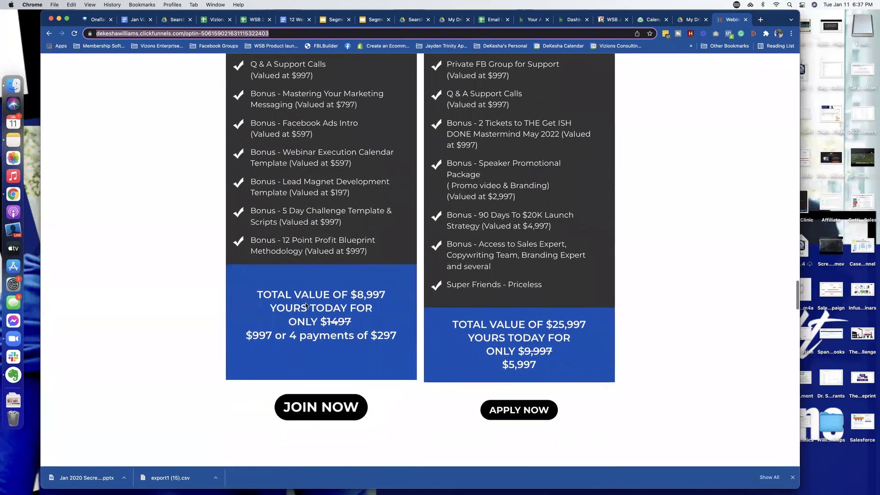
{"action": "scroll", "coordinate": [306, 306], "scroll_direction": "up", "scroll_amount": 10}
{"action": "scroll", "coordinate": [316, 311], "scroll_direction": "down", "scroll_amount": 7}
{"action": "scroll", "coordinate": [317, 312], "scroll_direction": "down", "scroll_amount": 2}
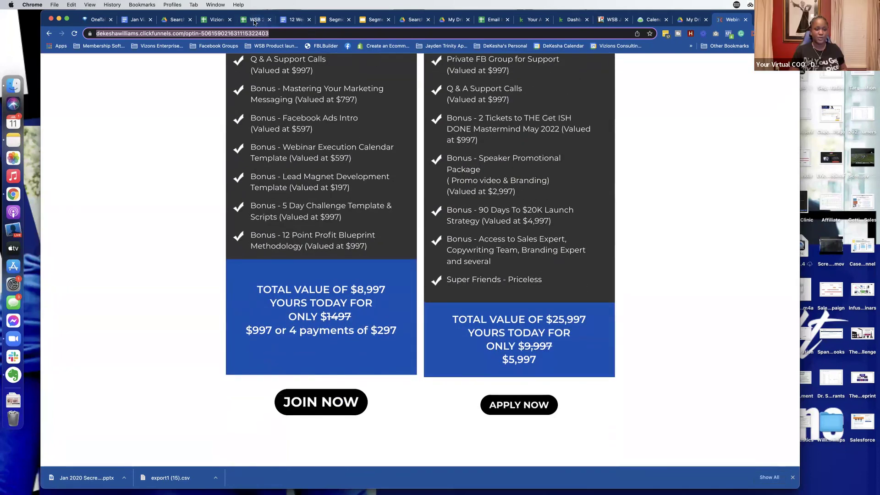
- Check the Launch List Goals sheet, return to the webinar offer page, and review the 6 month Mentorship package's inclusions
{"action": "key", "text": "super+5"}
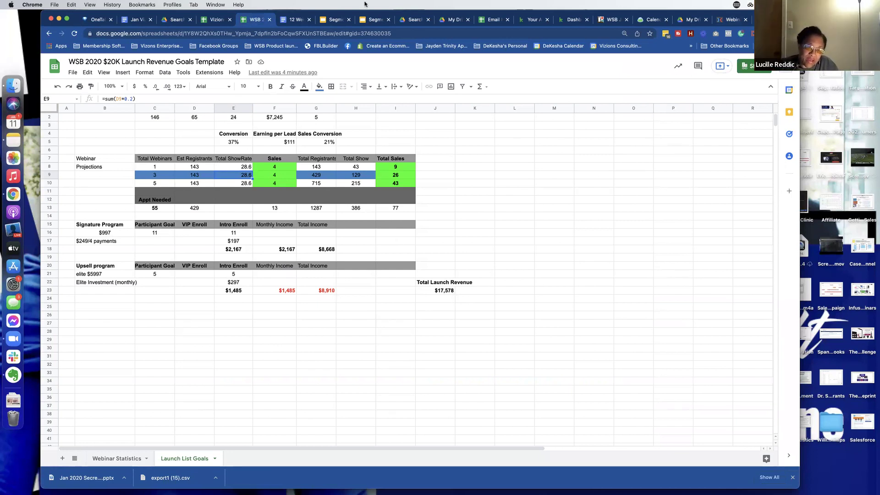
{"action": "left_click", "coordinate": [728, 19]}
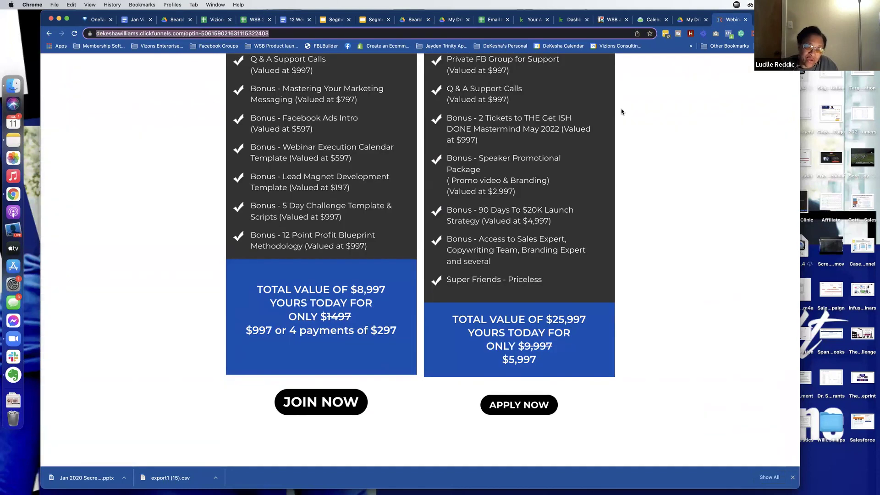
{"action": "scroll", "coordinate": [622, 112], "scroll_direction": "up", "scroll_amount": 2}
{"action": "scroll", "coordinate": [621, 112], "scroll_direction": "up", "scroll_amount": 3}
{"action": "scroll", "coordinate": [621, 112], "scroll_direction": "down", "scroll_amount": 2}
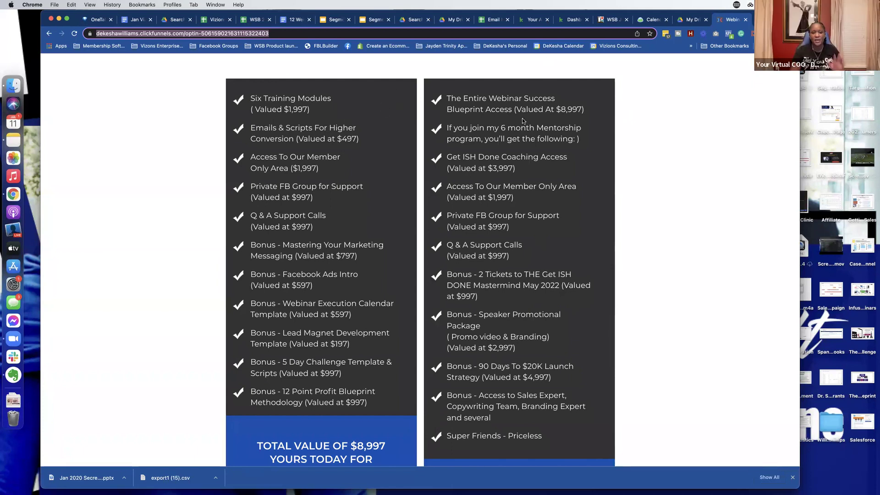
{"action": "scroll", "coordinate": [359, 58], "scroll_direction": "down", "scroll_amount": 1}
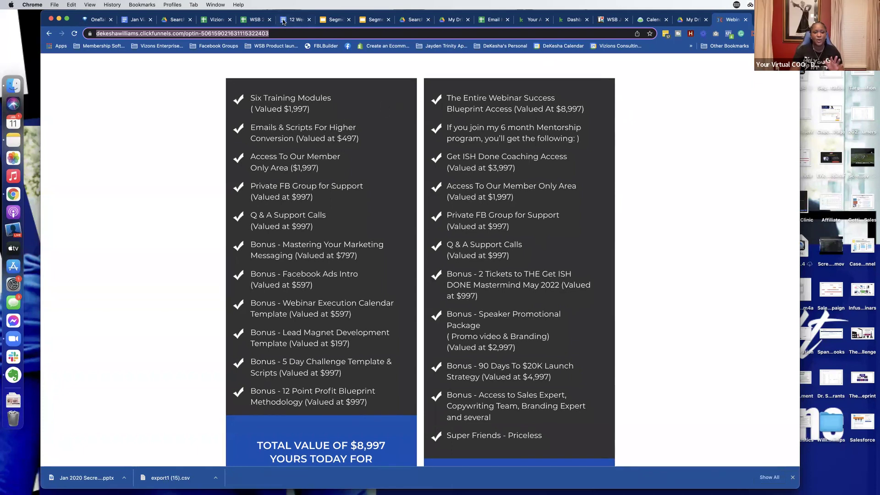
- In the Launch List Goals sheet, enter 16, 20%, 80 people and 200 register across cells D29 to G29
{"action": "left_click", "coordinate": [283, 21]}
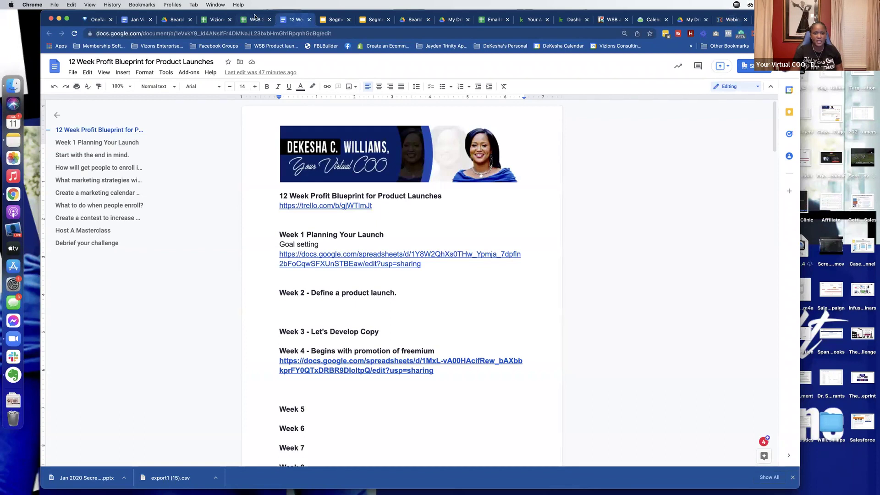
{"action": "left_click", "coordinate": [255, 18]}
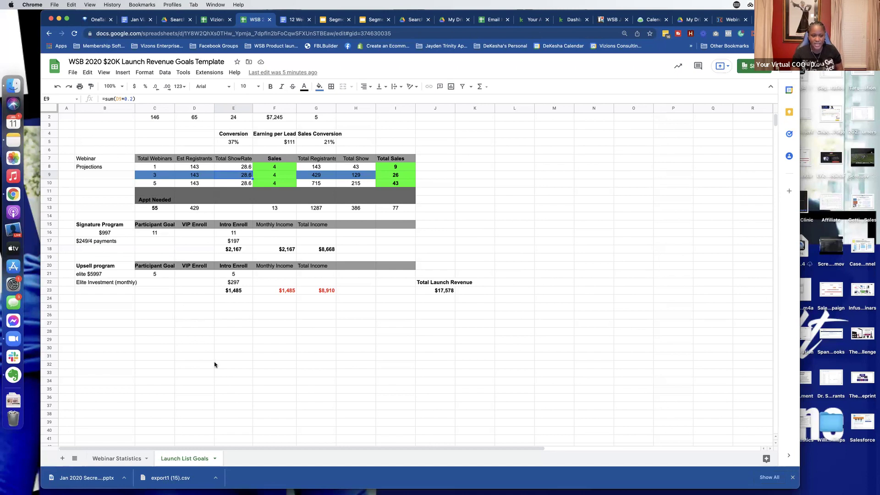
{"action": "left_click", "coordinate": [192, 344]}
{"action": "type", "text": "16"}
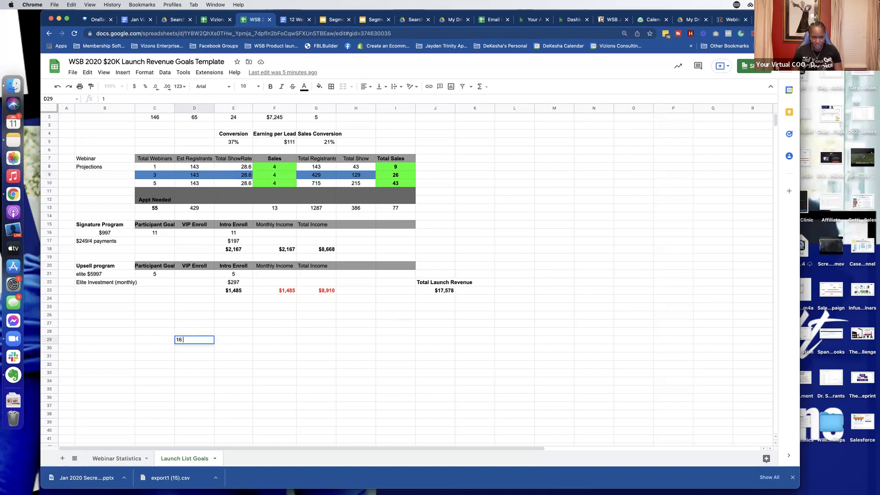
{"action": "key", "text": "Tab"}
{"action": "type", "text": "20"}
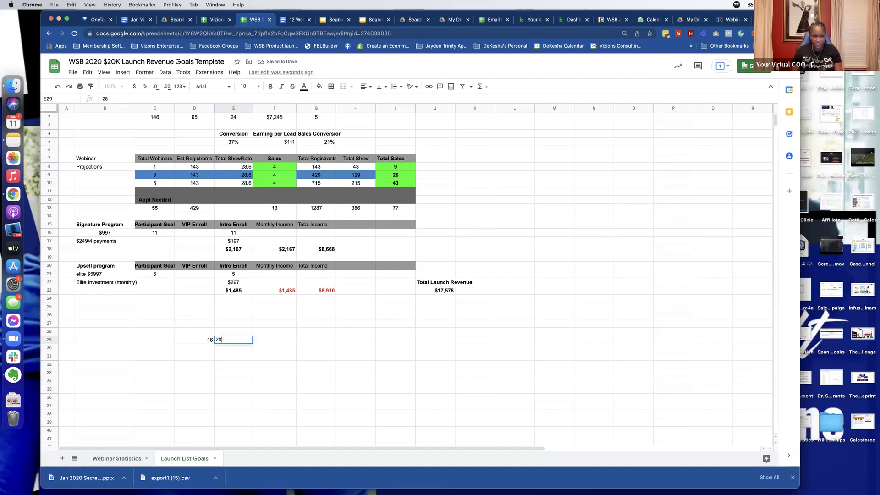
{"action": "type", "text": "%"}
{"action": "key", "text": "Tab"}
{"action": "type", "text": "80 people"}
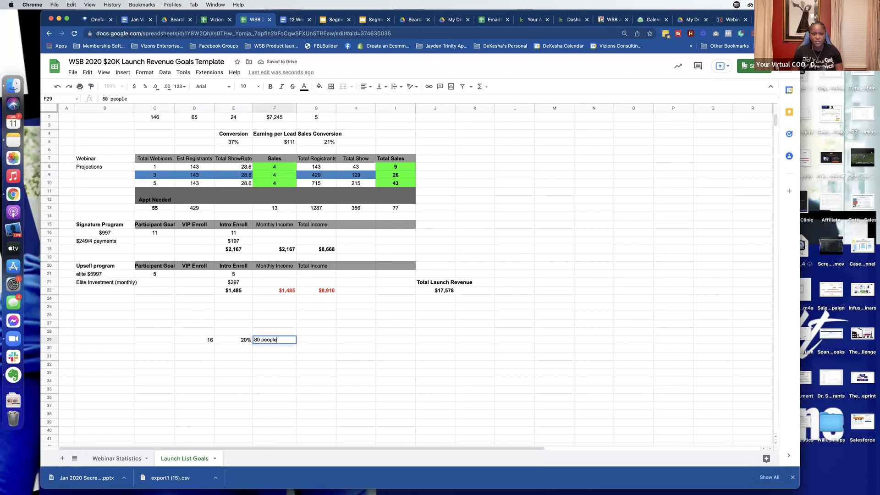
{"action": "key", "text": "Tab"}
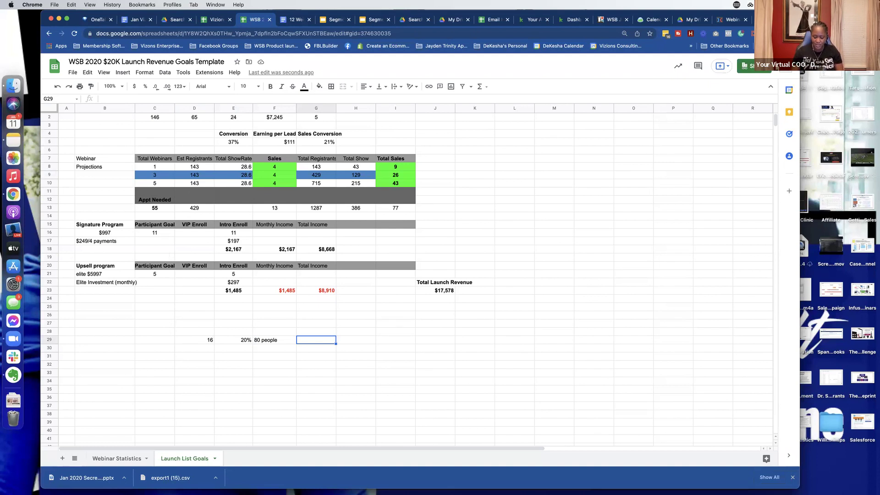
{"action": "type", "text": "200 register"}
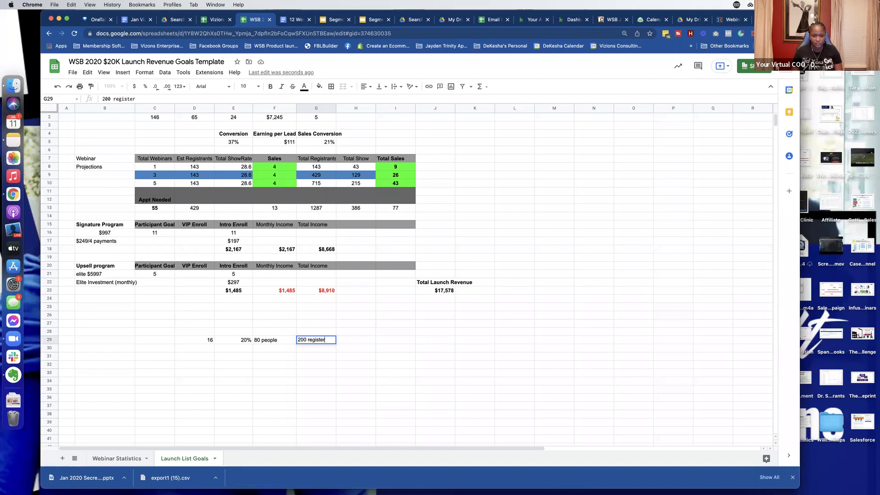
{"action": "key", "text": "Tab"}
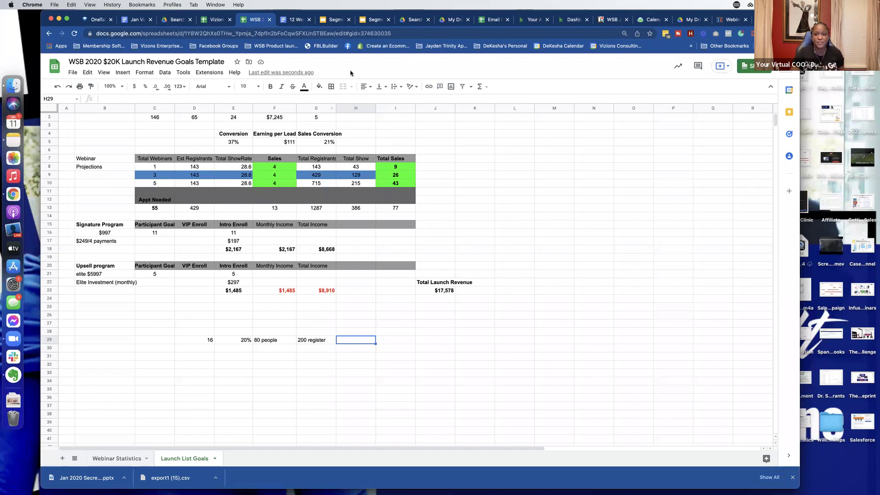
- View the Revenue Goal card in the Trello board's Week 1: Goals list and return to the launch revenue spreadsheet
{"action": "left_click", "coordinate": [608, 20]}
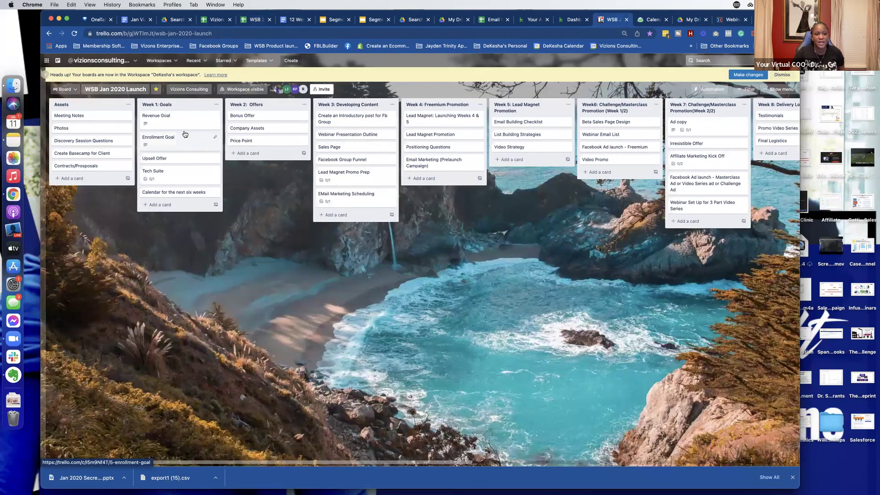
{"action": "left_click", "coordinate": [170, 121]}
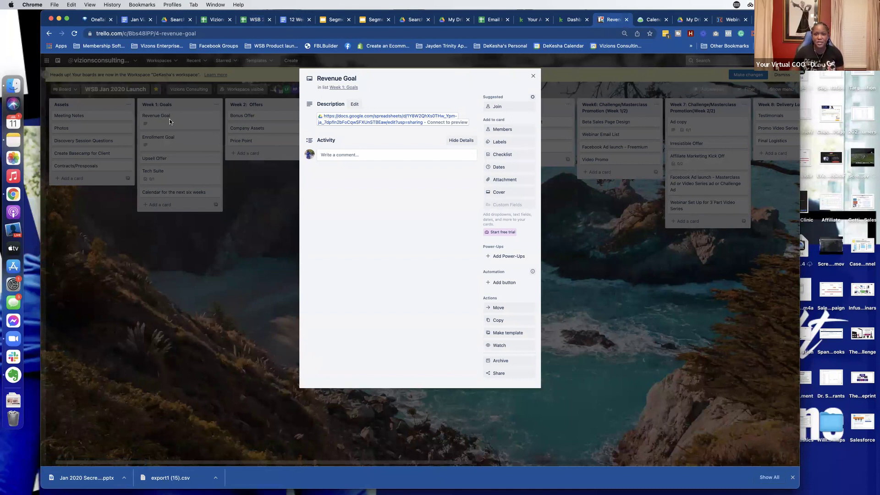
{"action": "left_click", "coordinate": [253, 20]}
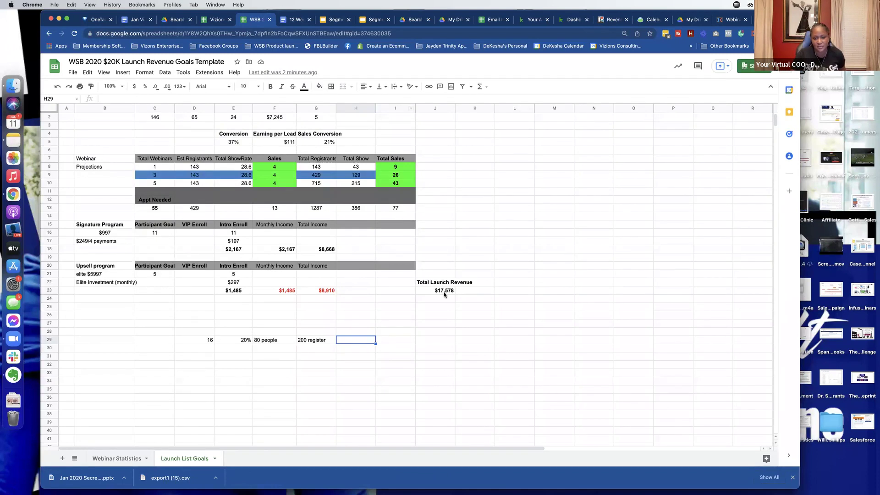
- Set the Signature Program's payment amount in E17 to 297 and the Upsell program's monthly Elite Investment in E22 to 497
{"action": "left_click", "coordinate": [238, 244]}
{"action": "type", "text": "297"}
{"action": "key", "text": "Tab"}
{"action": "left_click", "coordinate": [241, 284]}
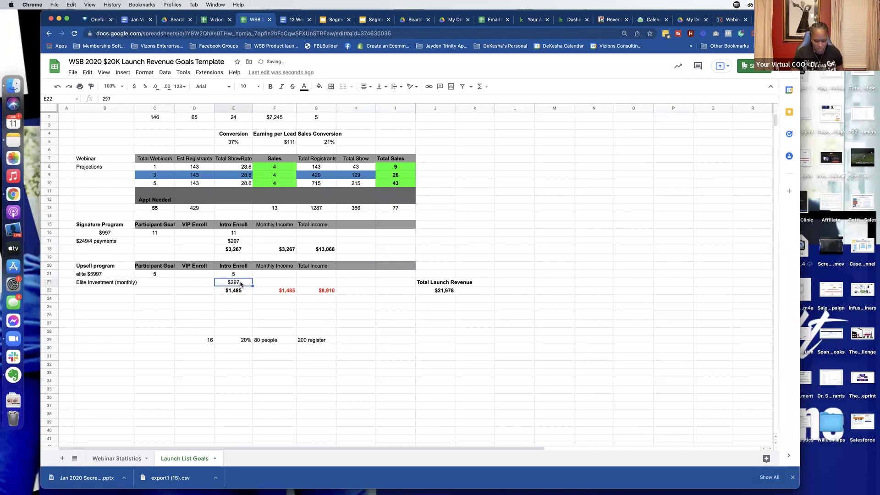
{"action": "type", "text": "497"}
{"action": "key", "text": "Tab"}
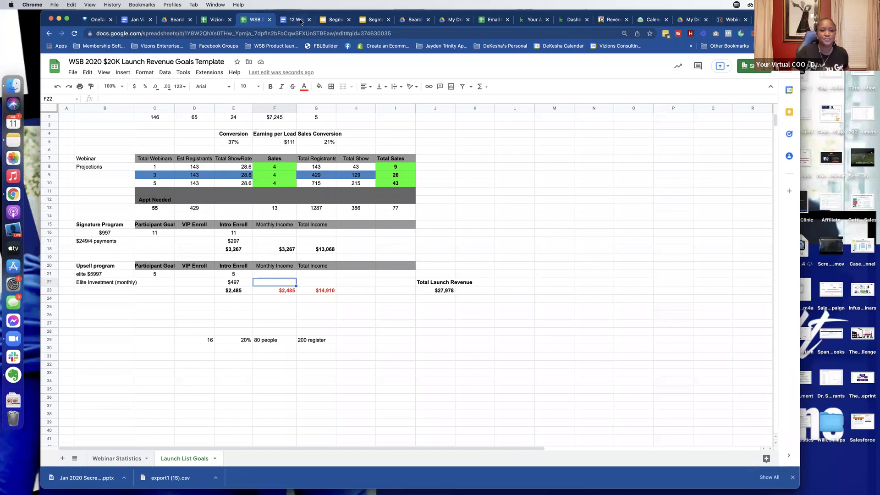
- On the Trello board, close the Revenue Goal card, view the Upsell Offer card, and return to the webinar offer page
{"action": "left_click", "coordinate": [604, 19]}
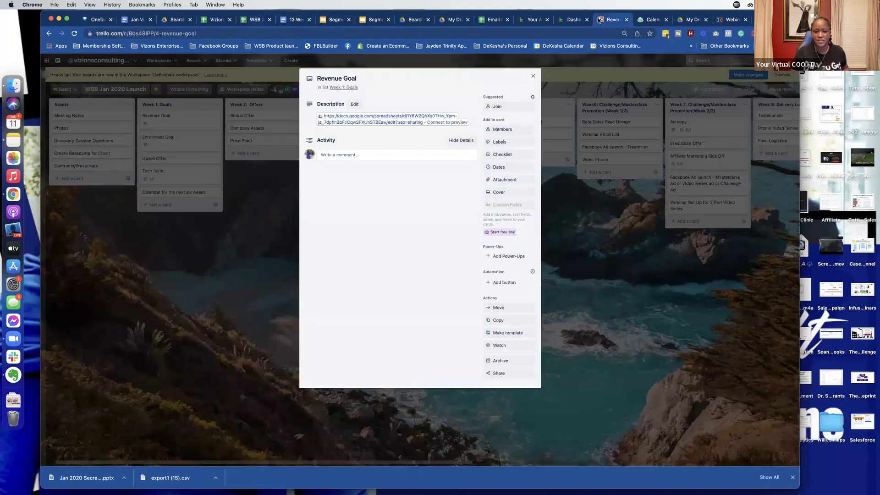
{"action": "left_click", "coordinate": [533, 76]}
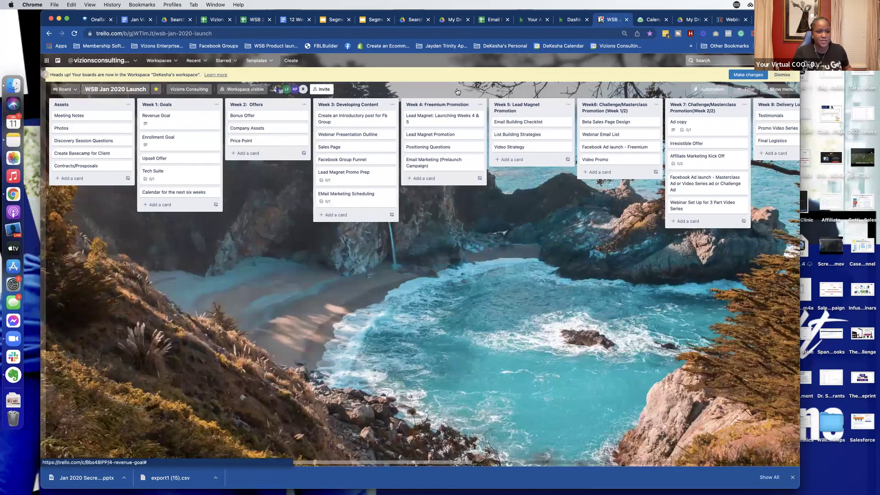
{"action": "left_click", "coordinate": [189, 158]}
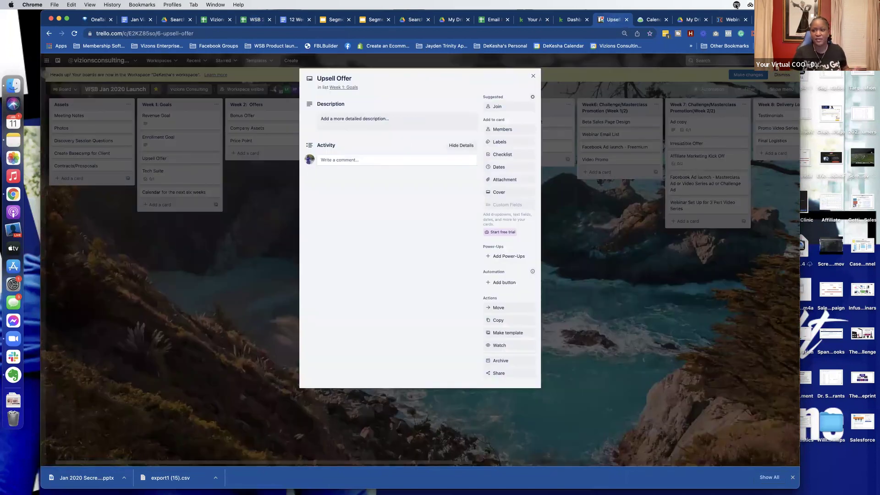
{"action": "left_click", "coordinate": [738, 22]}
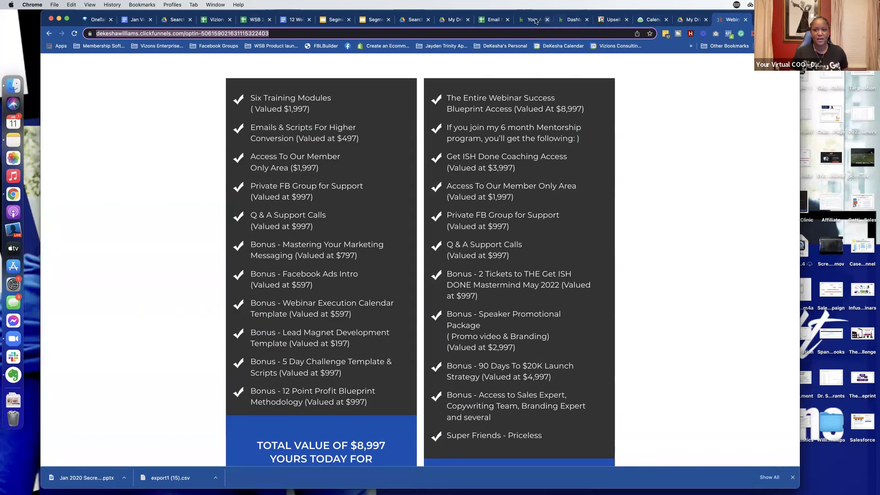
- Look over the 12 Week Profit Blueprint image and open the Your Core Offer slide in the Segment 1&2 presentation
{"action": "left_click", "coordinate": [422, 21]}
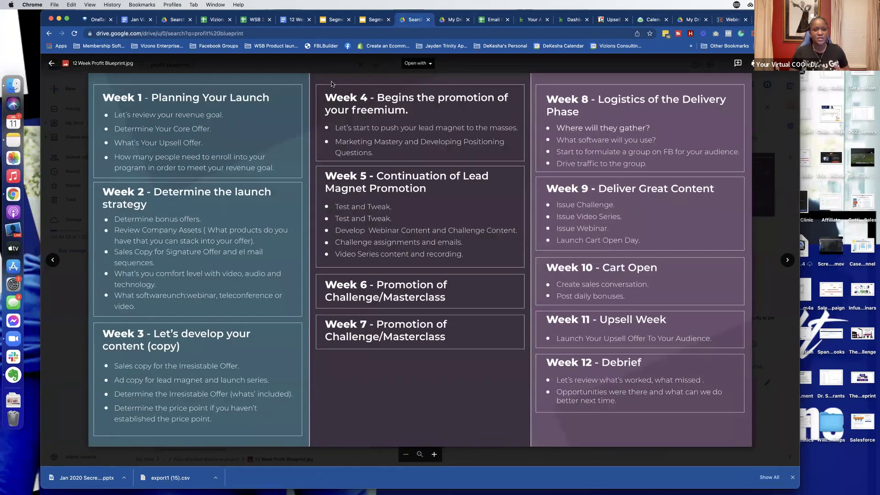
{"action": "left_click", "coordinate": [333, 18]}
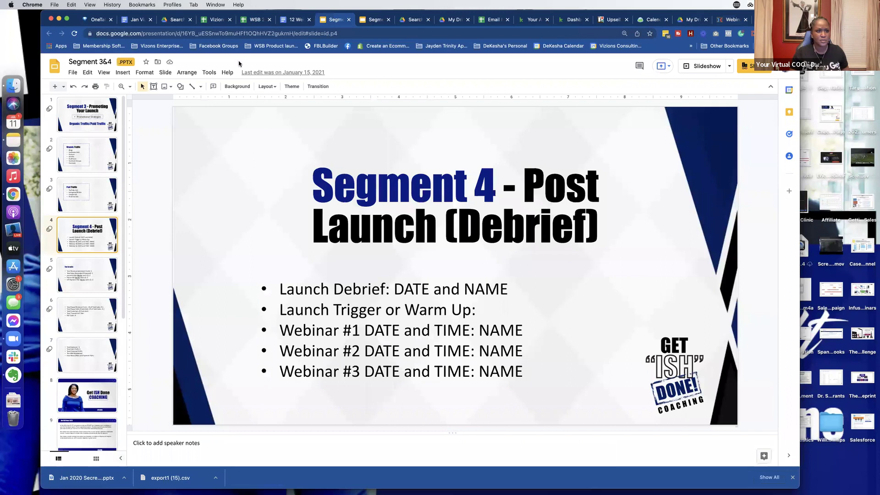
{"action": "left_click", "coordinate": [374, 21]}
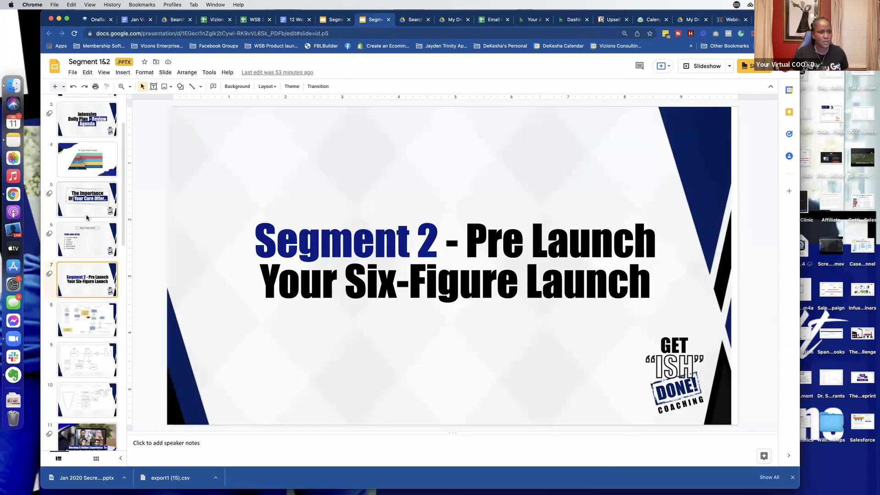
{"action": "left_click", "coordinate": [91, 235]}
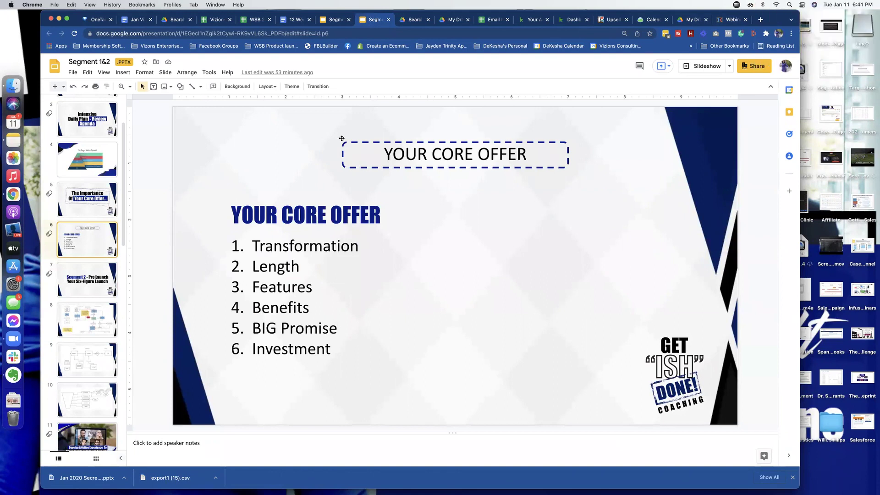
- Check the launch revenue goals spreadsheet and the 12 Week Profit Blueprint document, and return to the 12-week blueprint image
{"action": "left_click", "coordinate": [255, 21]}
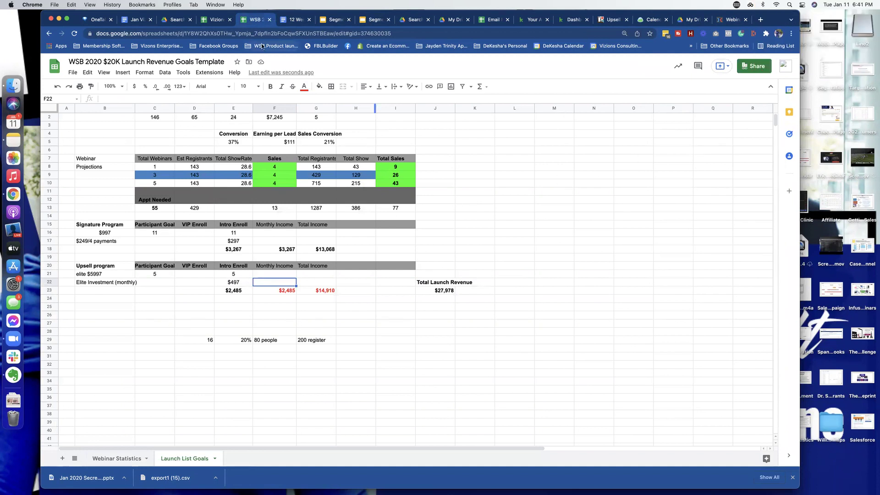
{"action": "left_click", "coordinate": [290, 19]}
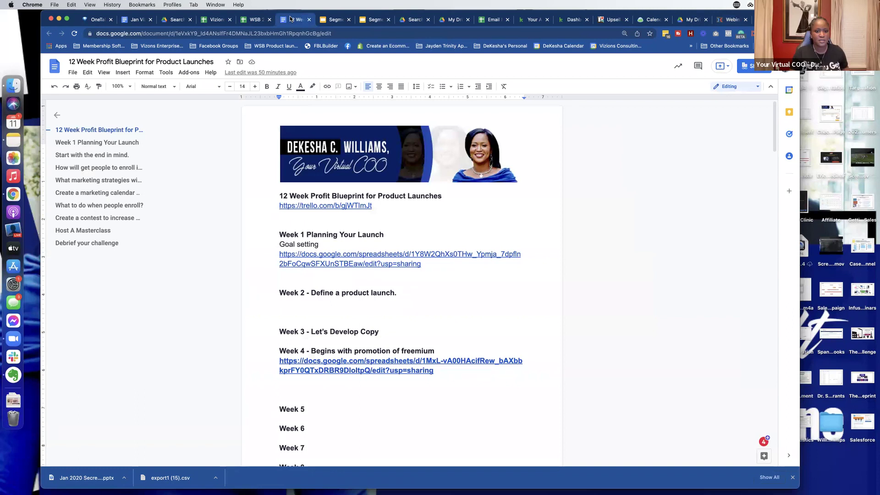
{"action": "left_click", "coordinate": [255, 20]}
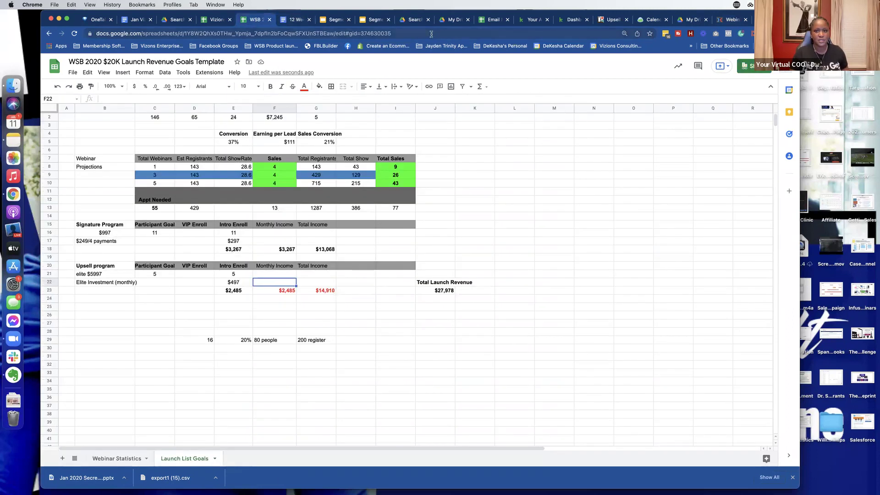
{"action": "left_click", "coordinate": [416, 20]}
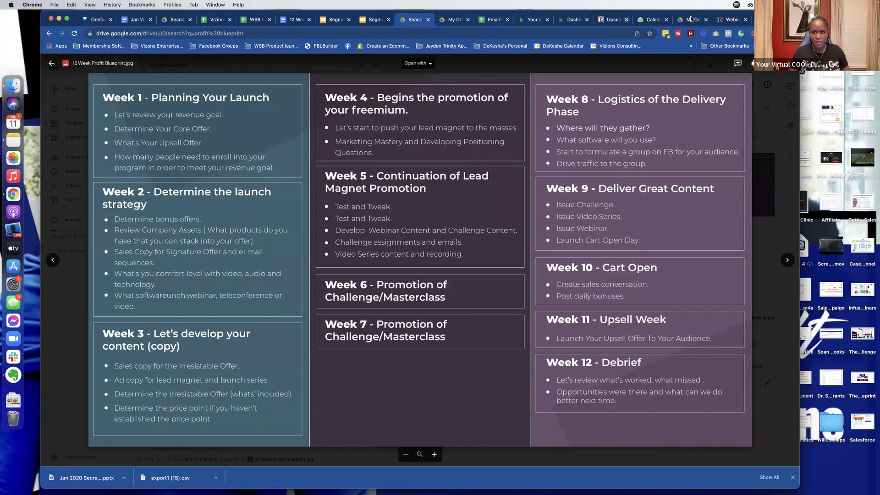
- View the Bonus Offer card in the Trello board's Week 2: Offers list and compare the bonuses and prices on the webinar offer page
{"action": "left_click", "coordinate": [604, 19]}
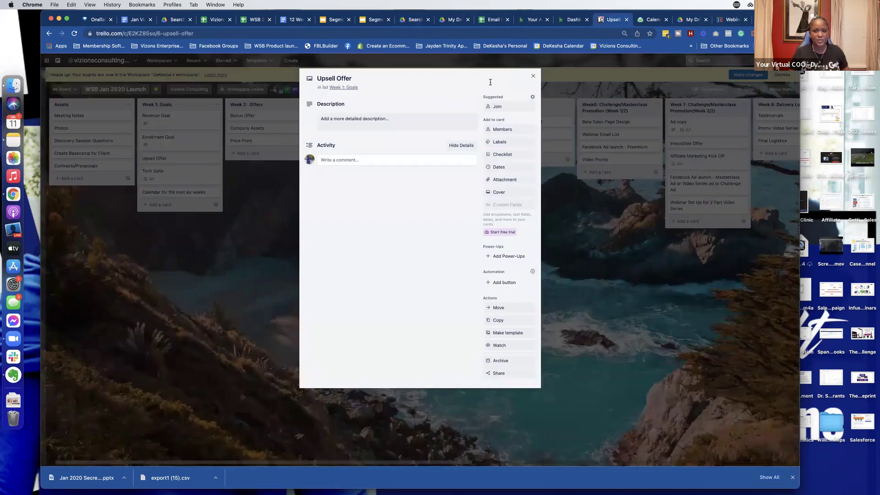
{"action": "left_click", "coordinate": [294, 140]}
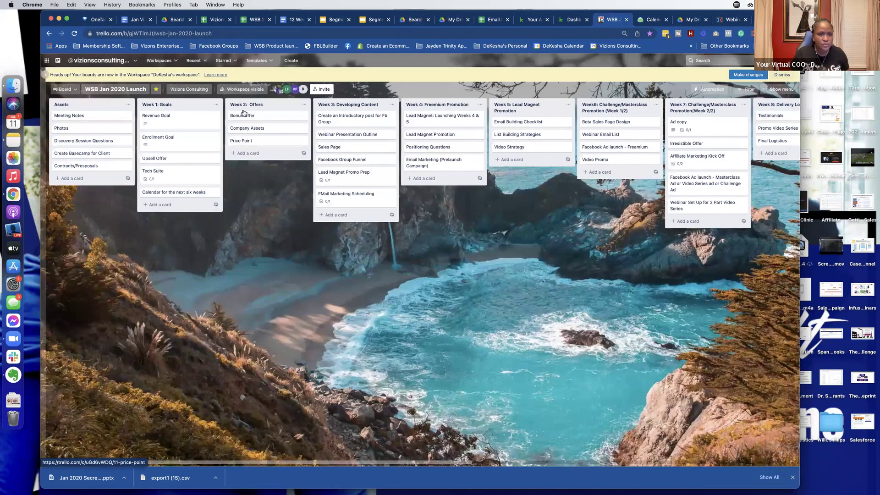
{"action": "left_click", "coordinate": [260, 115]}
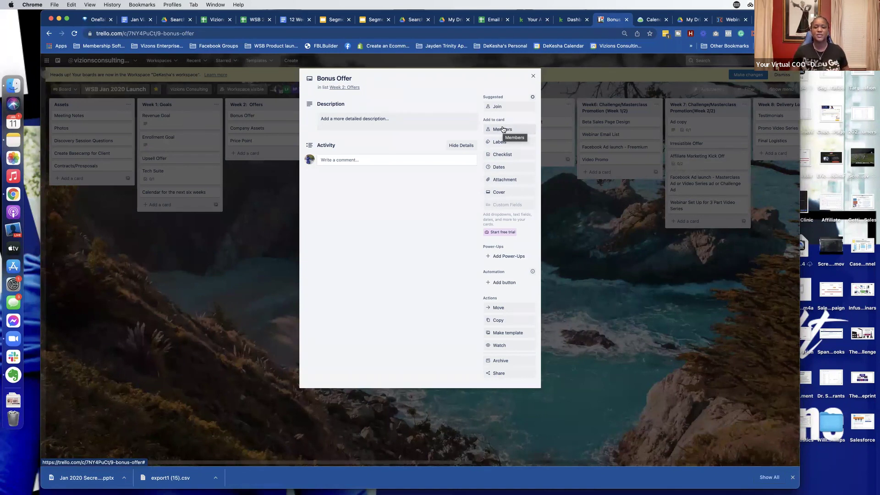
{"action": "left_click", "coordinate": [533, 76]}
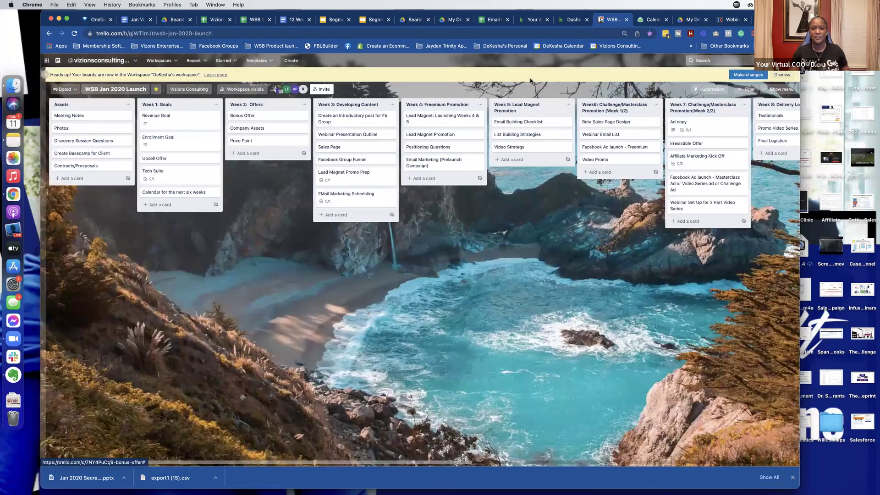
{"action": "left_click", "coordinate": [732, 20]}
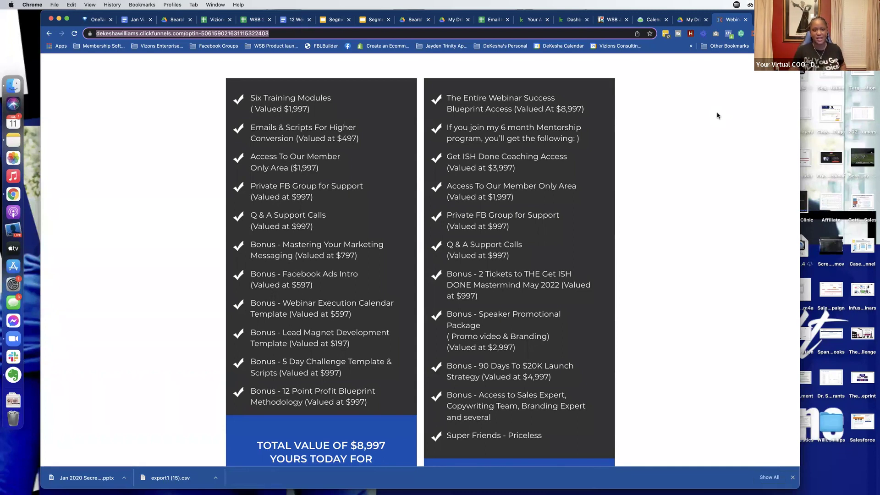
{"action": "scroll", "coordinate": [716, 114], "scroll_direction": "down", "scroll_amount": 2}
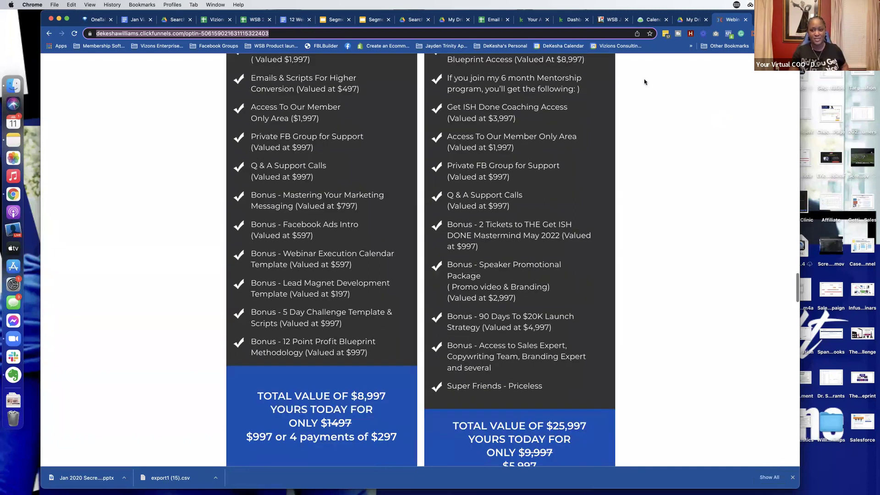
- Return to the Trello board and view the Company Assets card in the Week 2: Offers list
{"action": "left_click", "coordinate": [603, 20]}
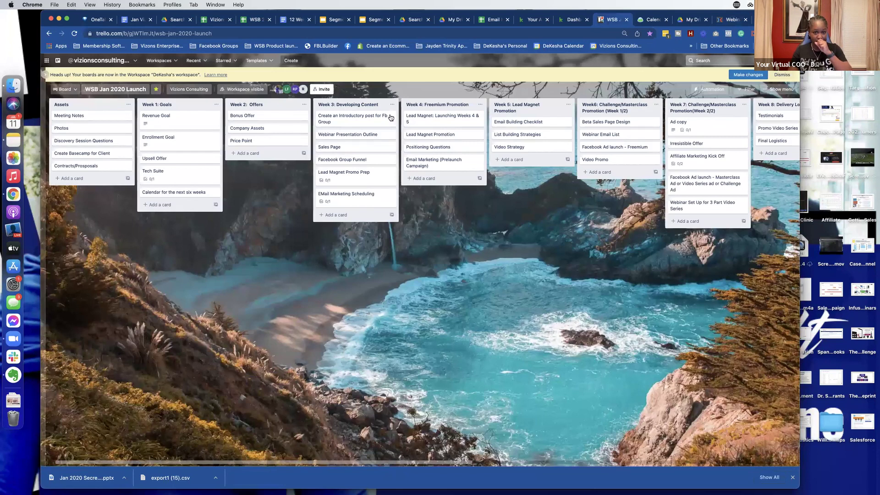
{"action": "left_click", "coordinate": [276, 127]}
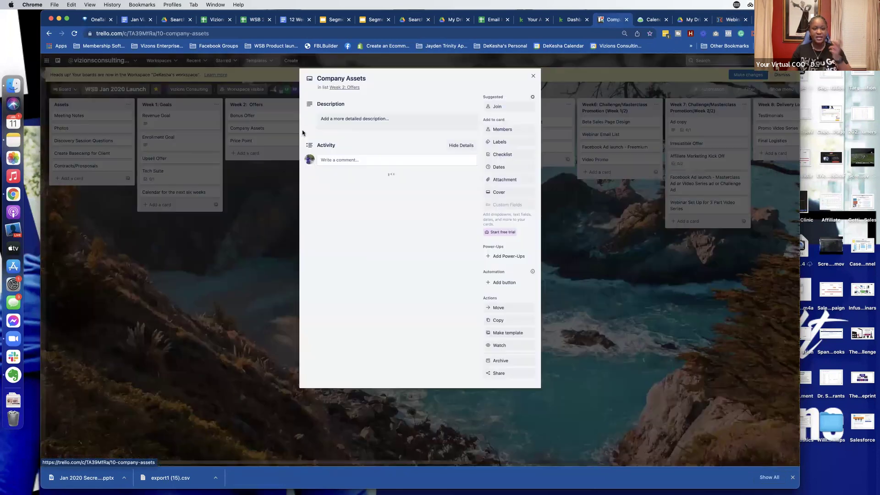
{"action": "left_click", "coordinate": [533, 76]}
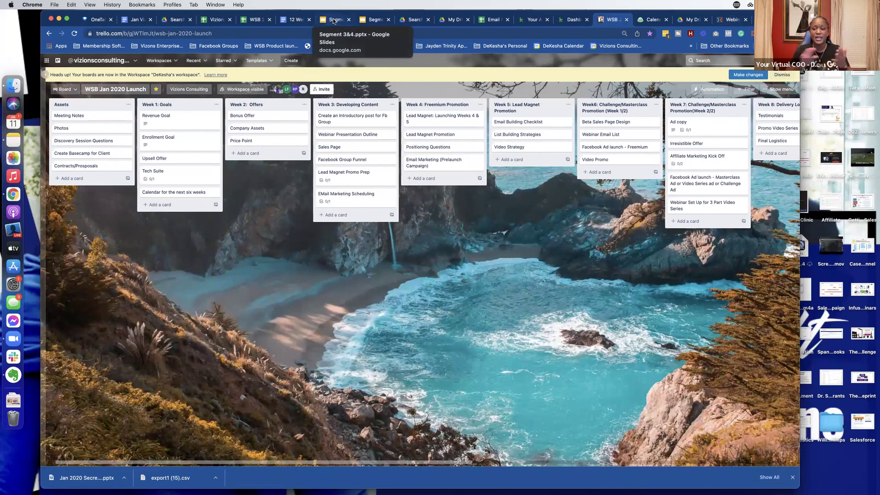
- Review the launch promotion, traffic and post-launch debrief slides in the Segment 3&4 presentation, up to the expenses and profit slide
{"action": "left_click", "coordinate": [334, 20]}
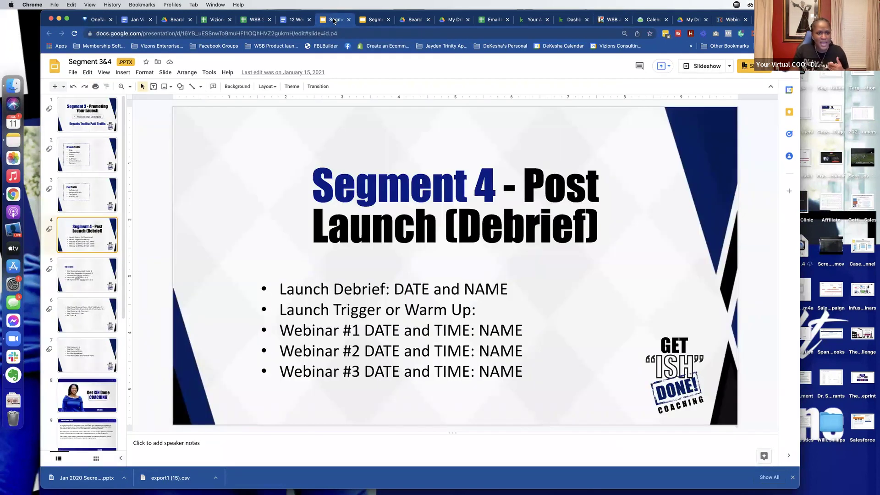
{"action": "left_click", "coordinate": [87, 149]}
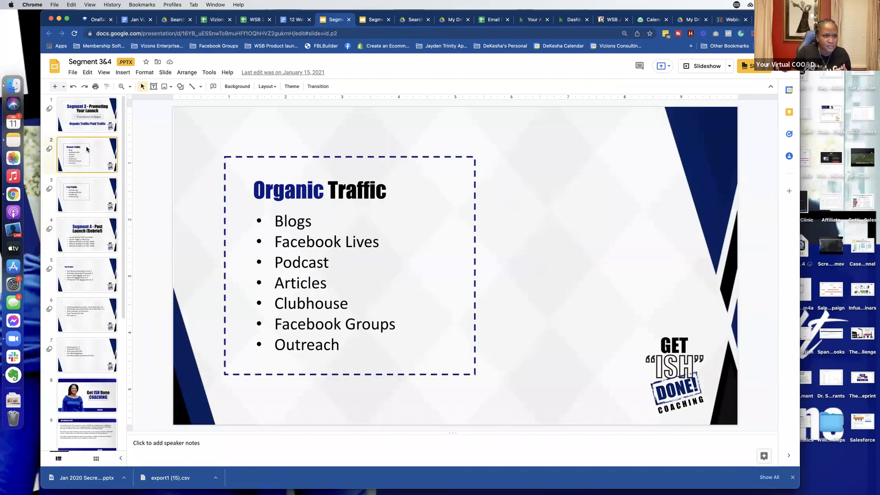
{"action": "left_click", "coordinate": [85, 114]}
{"action": "left_click", "coordinate": [109, 195]}
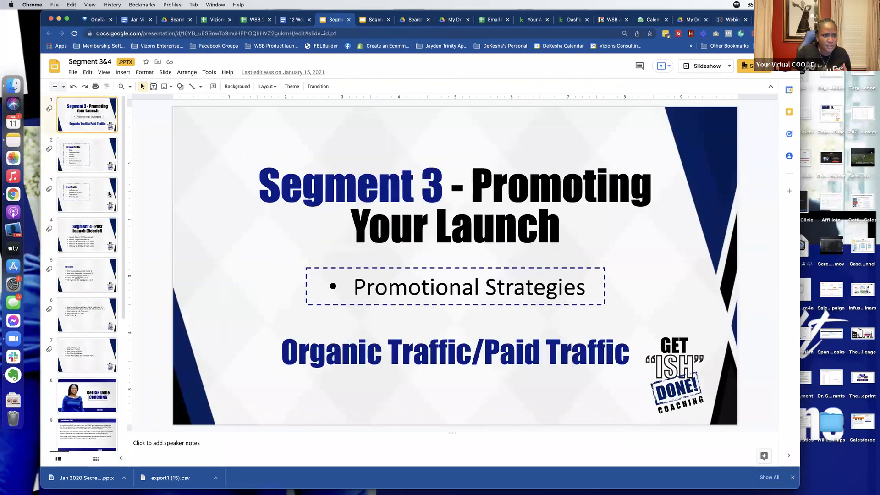
{"action": "left_click", "coordinate": [104, 240]}
{"action": "left_click", "coordinate": [109, 256]}
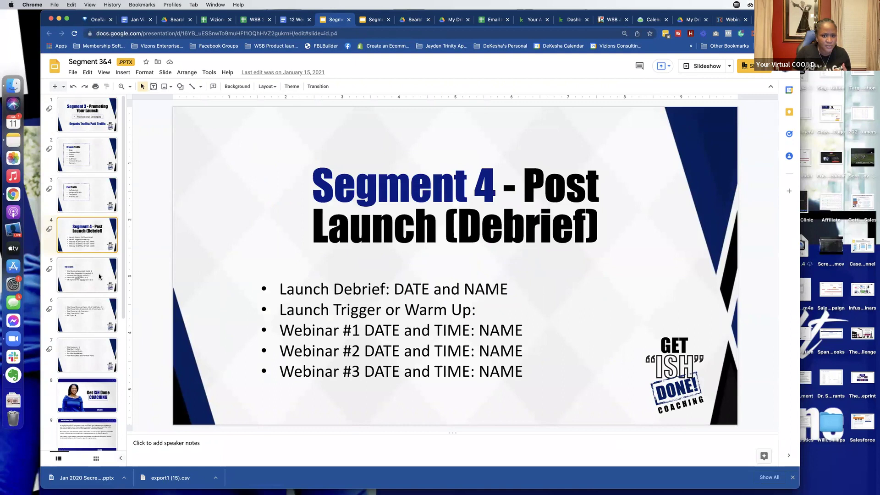
{"action": "left_click", "coordinate": [98, 303]}
{"action": "left_click", "coordinate": [95, 340]}
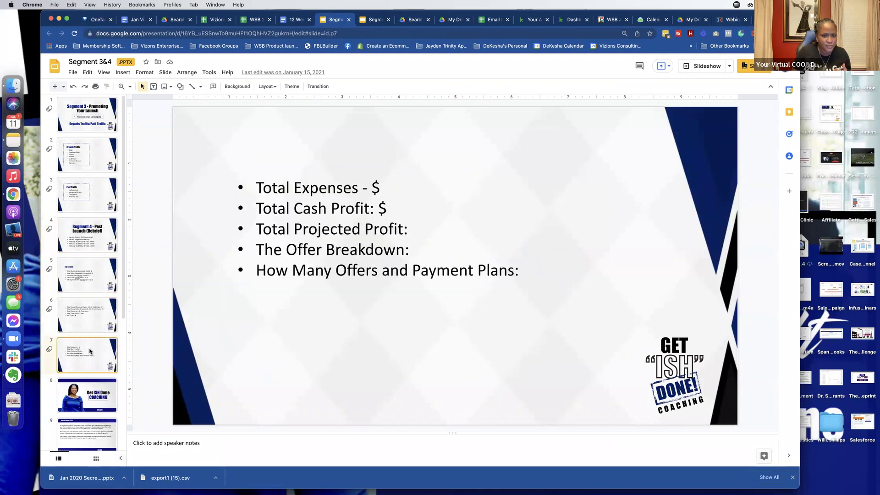
- Review the Get ISH Done Resources slides in the Segment 1&2 presentation, covering landing pages, email marketing systems and webinar platforms
{"action": "left_click", "coordinate": [368, 22]}
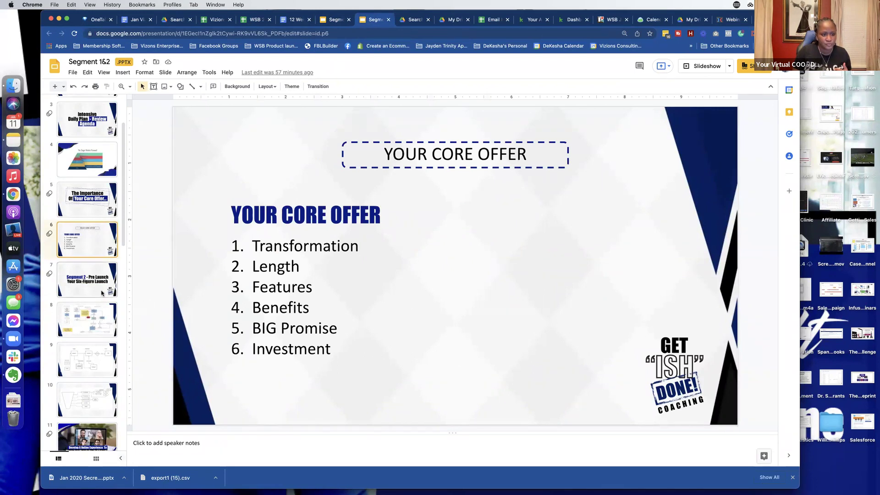
{"action": "scroll", "coordinate": [100, 291], "scroll_direction": "down", "scroll_amount": 4}
{"action": "scroll", "coordinate": [100, 291], "scroll_direction": "down", "scroll_amount": 8}
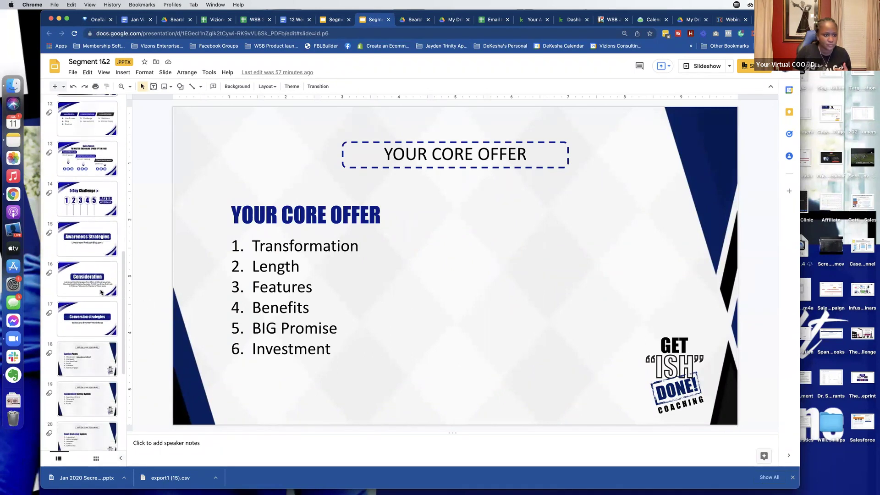
{"action": "left_click", "coordinate": [97, 288]}
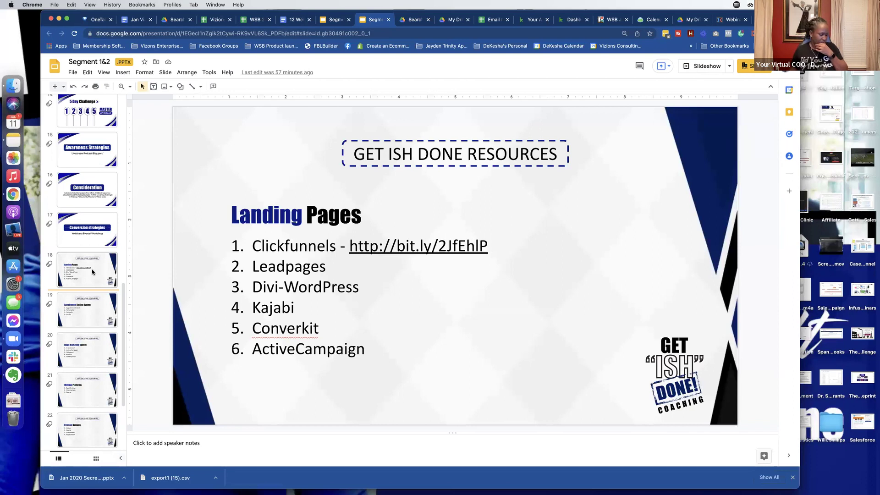
{"action": "left_click", "coordinate": [114, 307]}
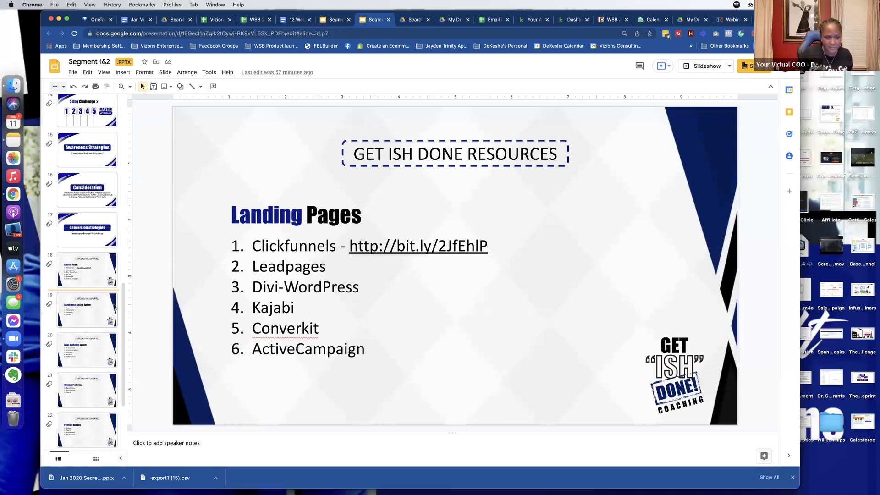
{"action": "left_click", "coordinate": [99, 353]}
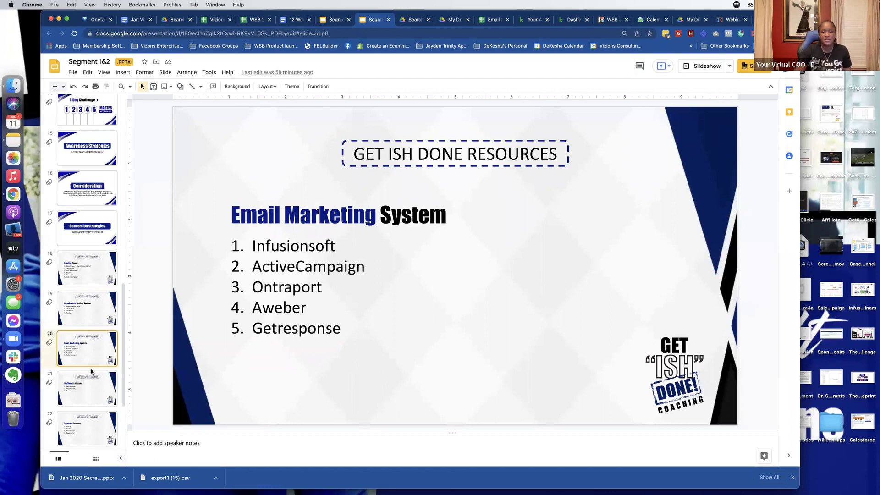
{"action": "left_click", "coordinate": [93, 383]}
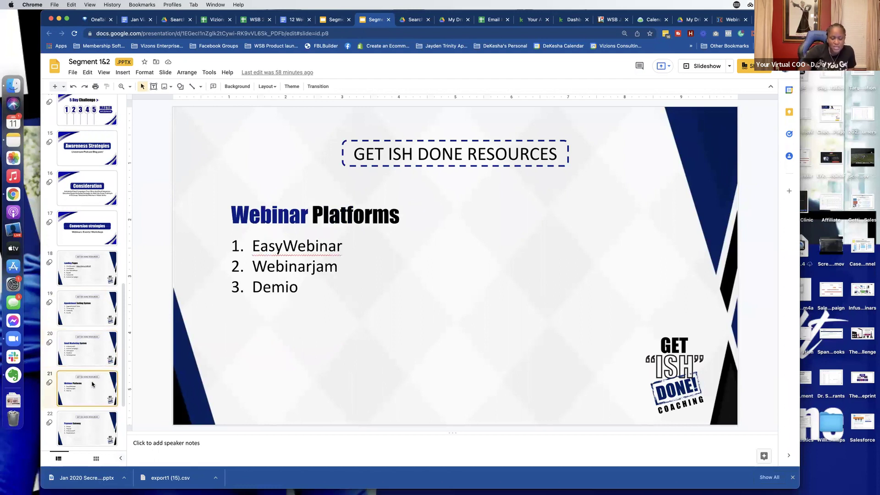
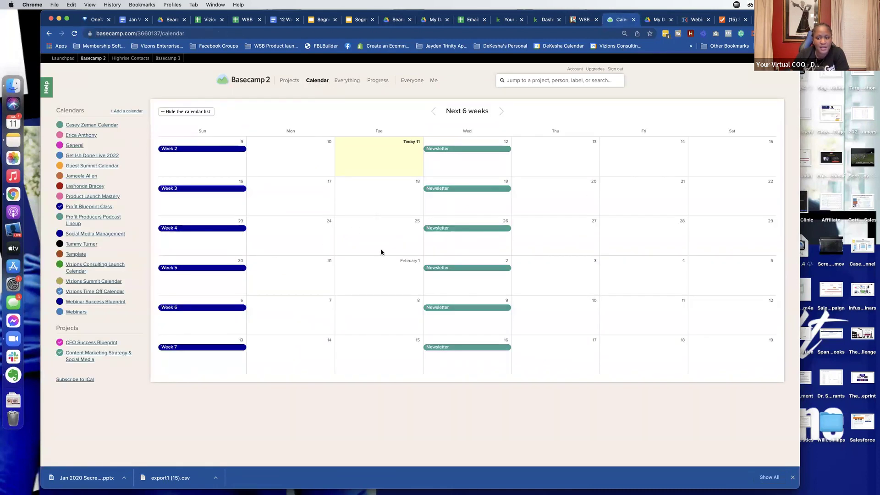
- Add a "Promo Lead Magnet" event on January 24, 2022 to the Profit Blueprint Class calendar and hide the Vizions Time Off Calendar
{"action": "left_click", "coordinate": [500, 110]}
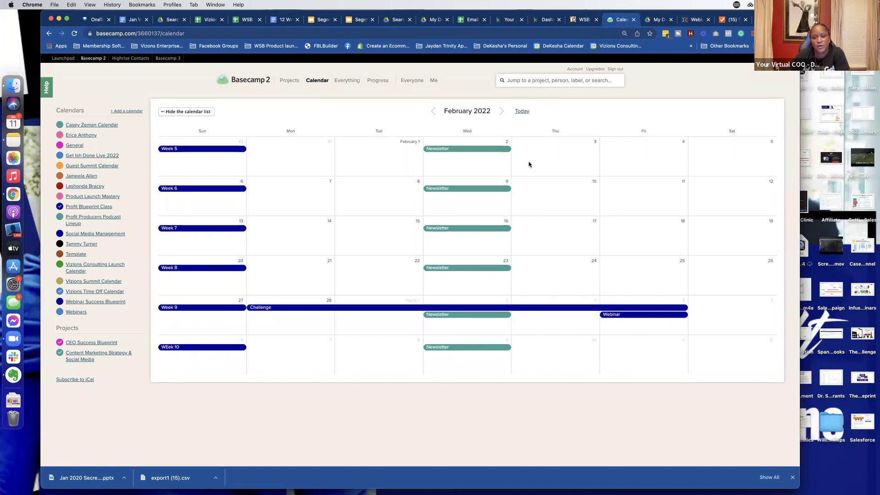
{"action": "left_click", "coordinate": [502, 111]}
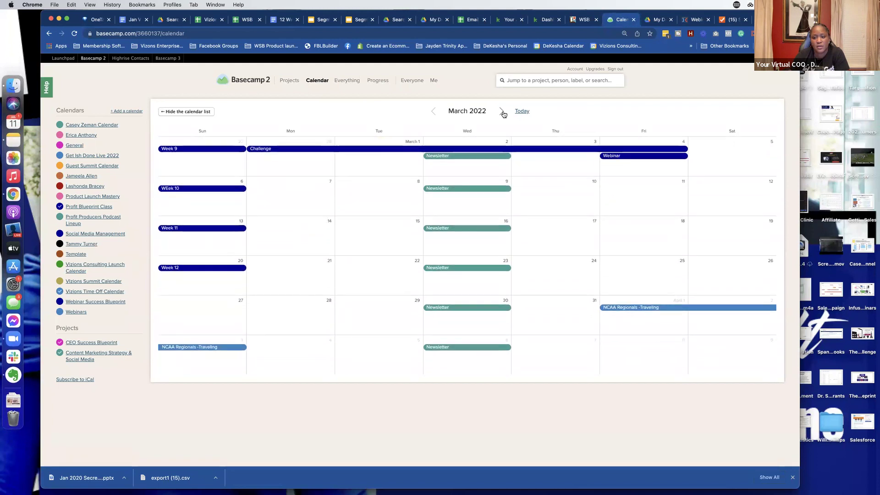
{"action": "left_click", "coordinate": [432, 112]}
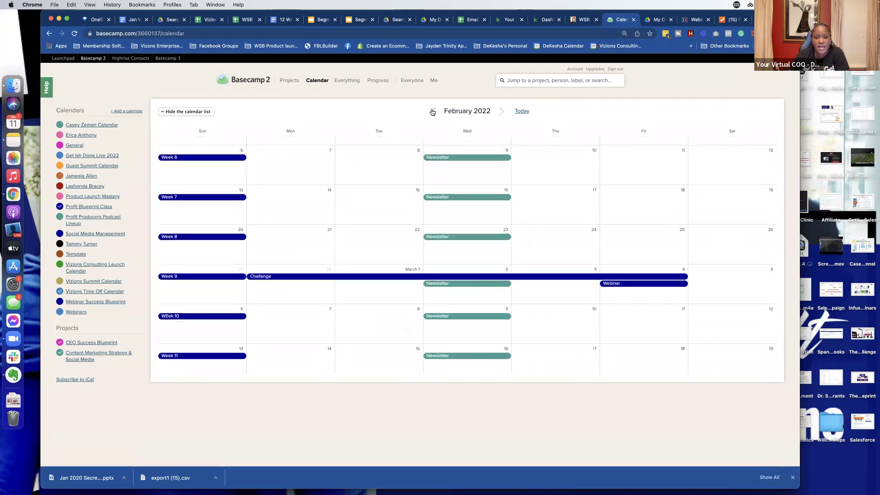
{"action": "left_click", "coordinate": [432, 111]}
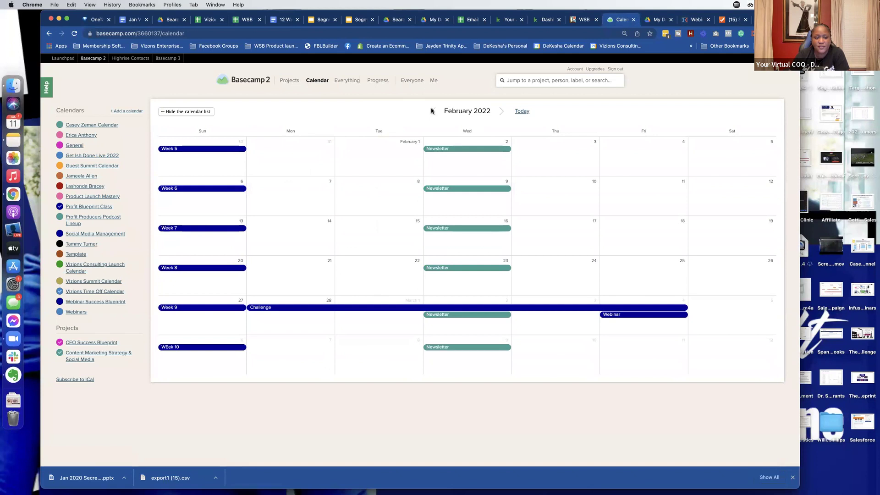
{"action": "left_click", "coordinate": [294, 328]}
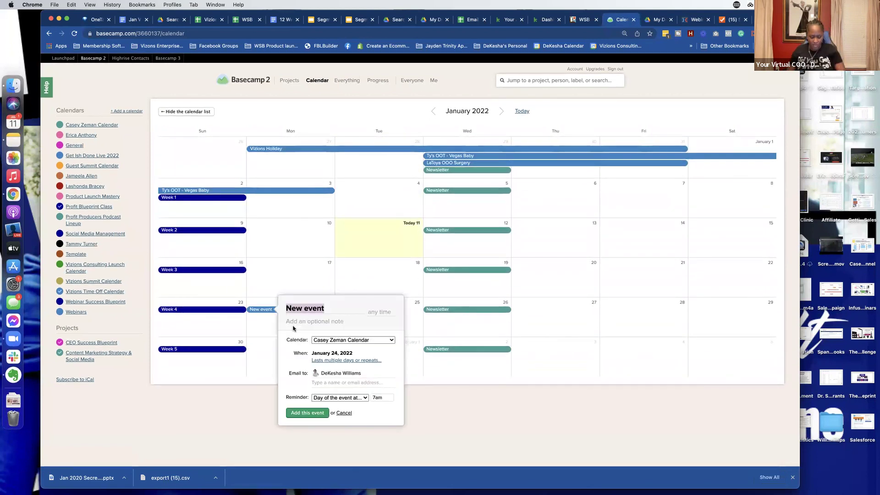
{"action": "type", "text": "Promo Lead"}
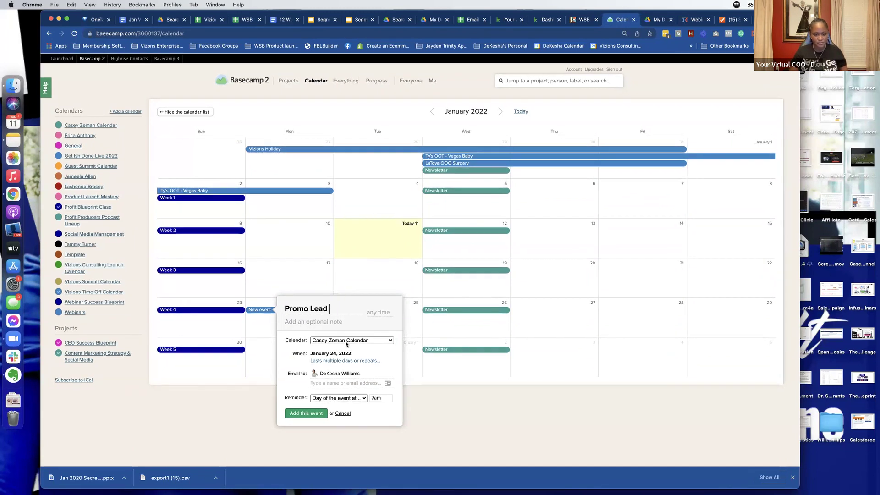
{"action": "left_click", "coordinate": [347, 340]}
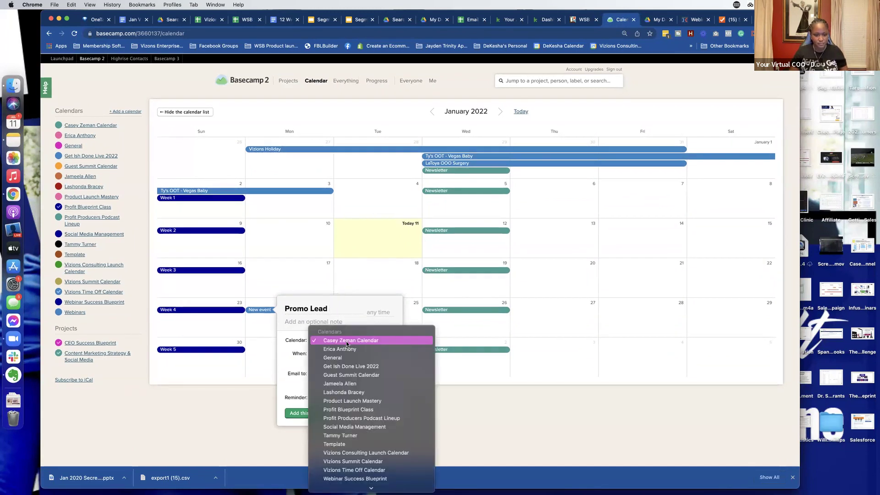
{"action": "left_click", "coordinate": [401, 407]}
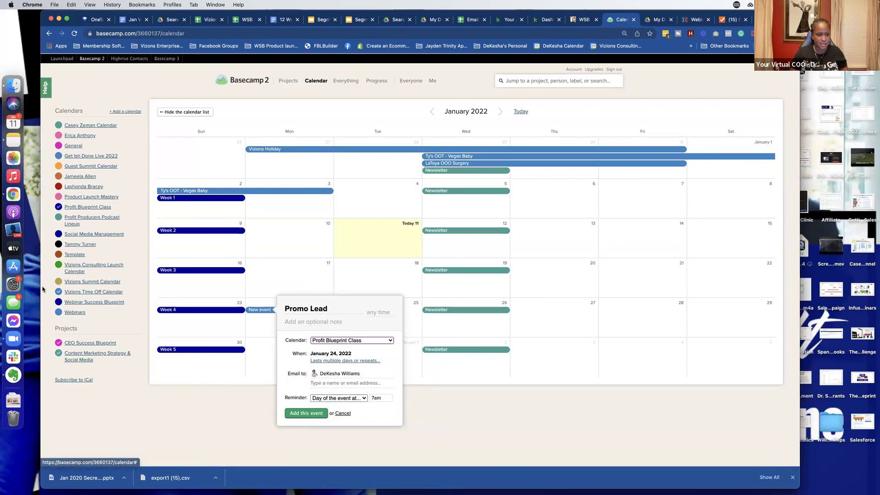
{"action": "left_click", "coordinate": [58, 293]}
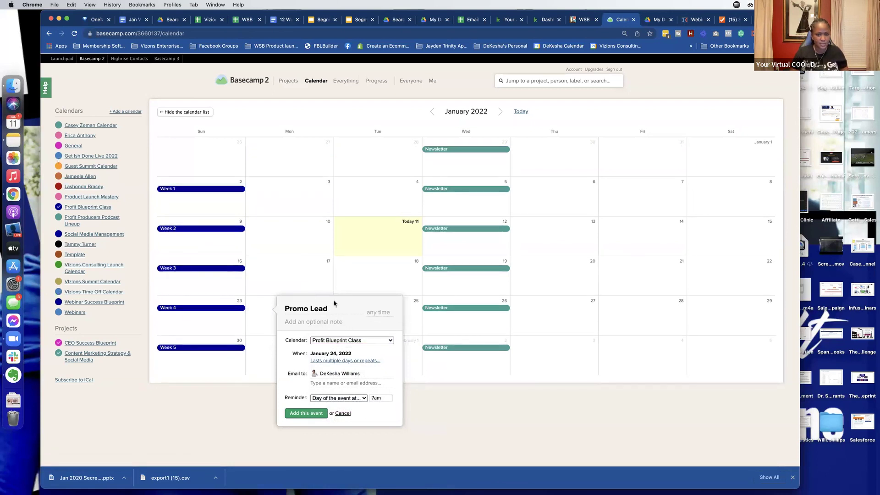
{"action": "type", "text": "Magnet"}
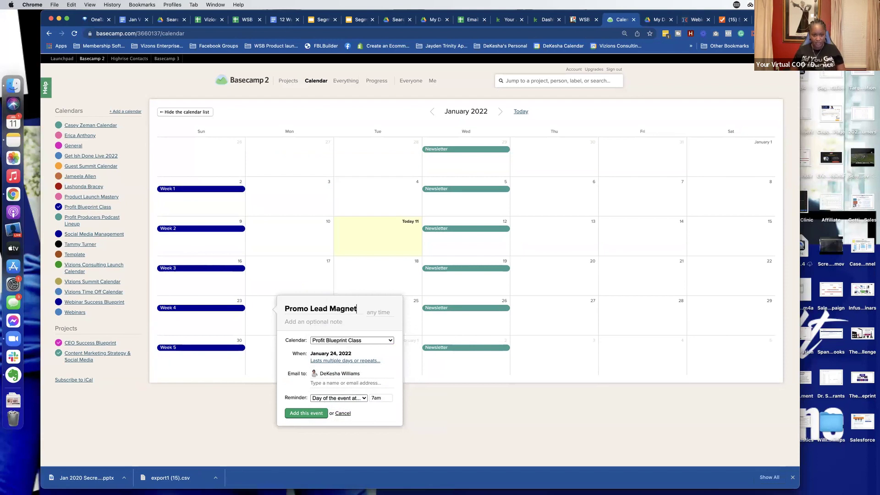
{"action": "key", "text": "Return"}
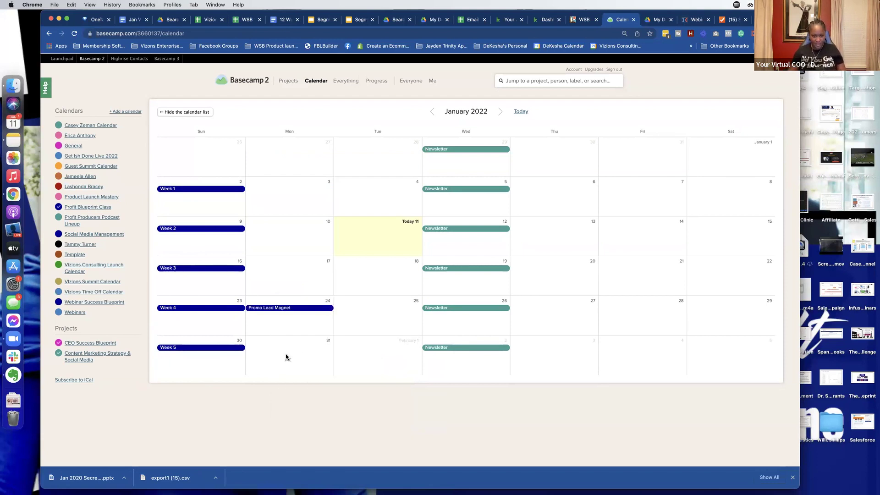
- Add a "Promo Lead Magnet" event on January 31, 2022 to the Profit Blueprint Class calendar
{"action": "left_click", "coordinate": [287, 353]}
{"action": "type", "text": "Promo Lead Magnet event"}
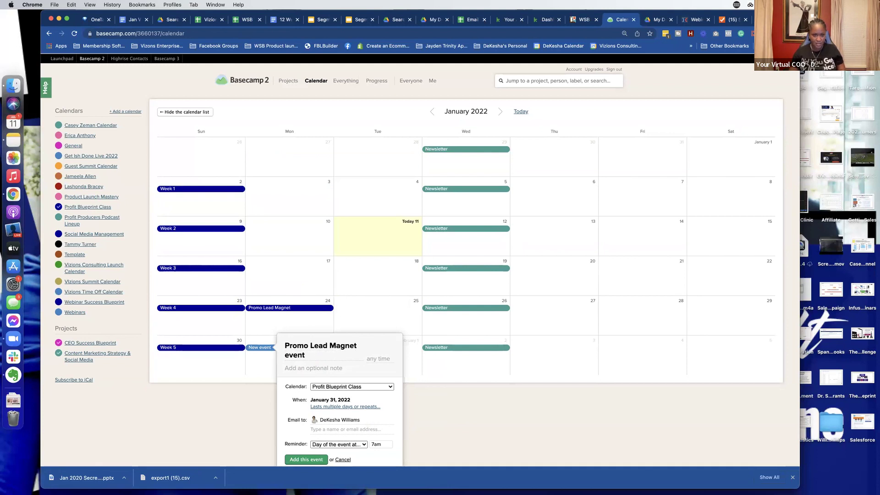
{"action": "double_click", "coordinate": [290, 354]}
{"action": "key", "text": "BackSpace"}
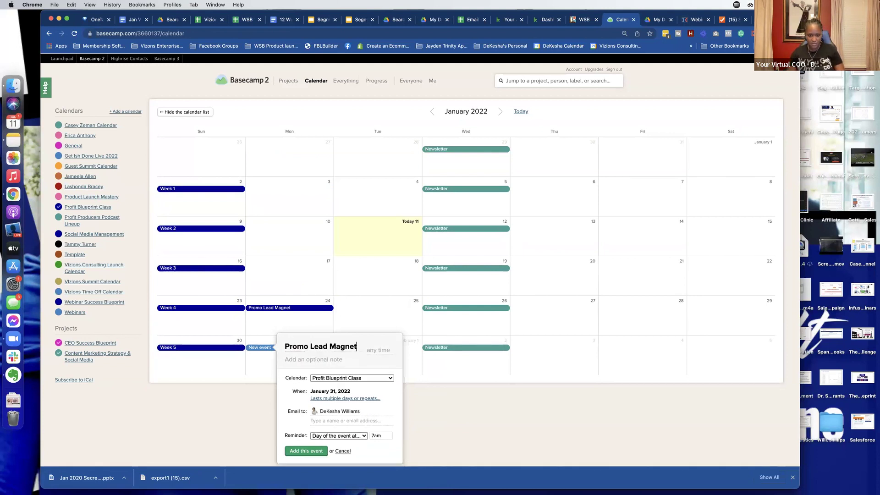
{"action": "left_click", "coordinate": [299, 451]}
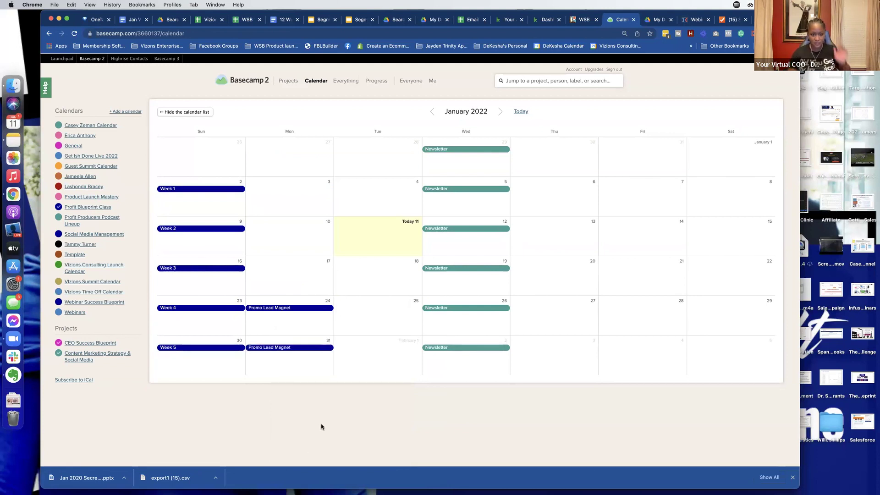
- Add an untitled event running from January 31 to February 5, 2022 to the Profit Blueprint Class calendar
{"action": "left_click", "coordinate": [500, 111]}
{"action": "left_click", "coordinate": [299, 159]}
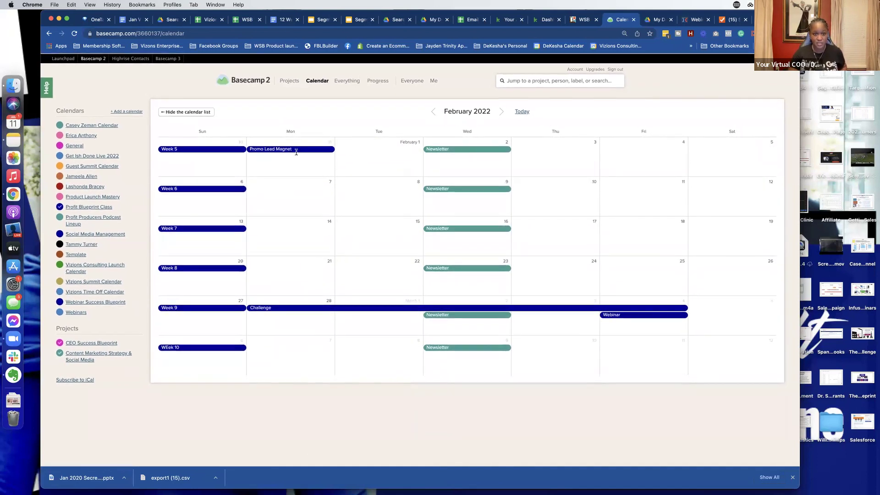
{"action": "left_click", "coordinate": [342, 207]}
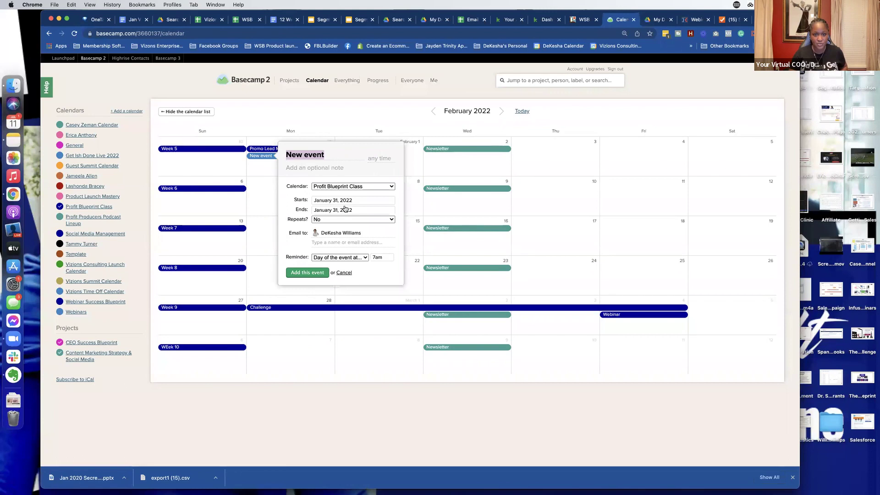
{"action": "left_click", "coordinate": [361, 210]}
{"action": "scroll", "coordinate": [362, 209], "scroll_direction": "down", "scroll_amount": 1}
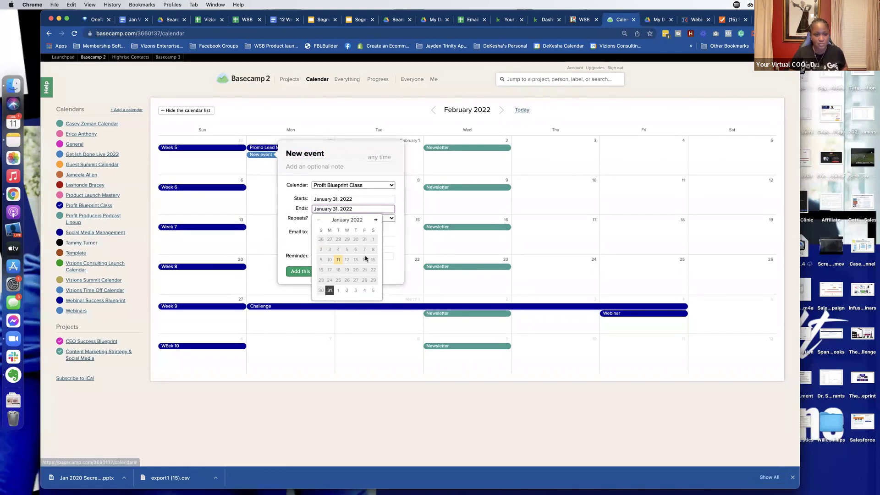
{"action": "scroll", "coordinate": [365, 257], "scroll_direction": "down", "scroll_amount": 1}
{"action": "scroll", "coordinate": [365, 257], "scroll_direction": "down", "scroll_amount": 1}
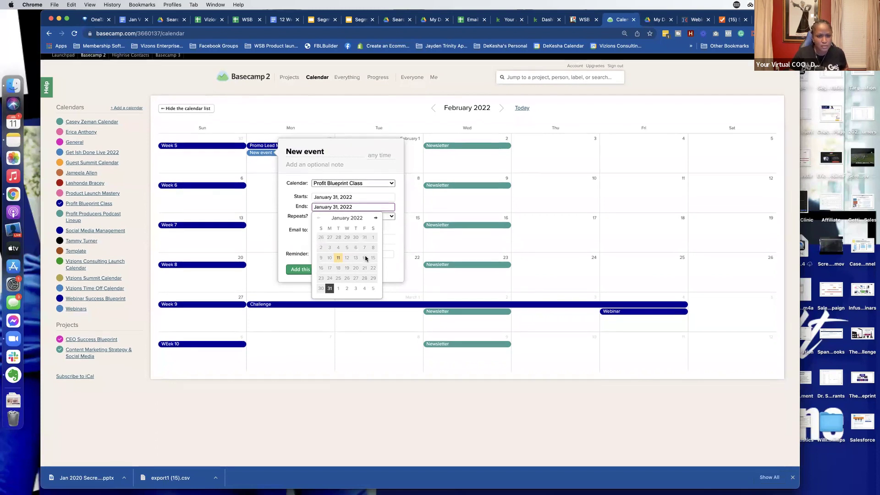
{"action": "scroll", "coordinate": [339, 221], "scroll_direction": "down", "scroll_amount": 1}
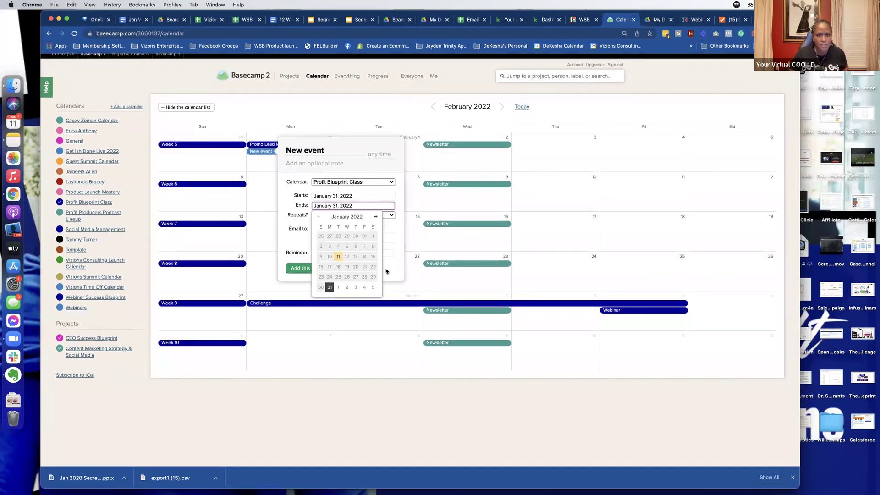
{"action": "left_click", "coordinate": [372, 285]}
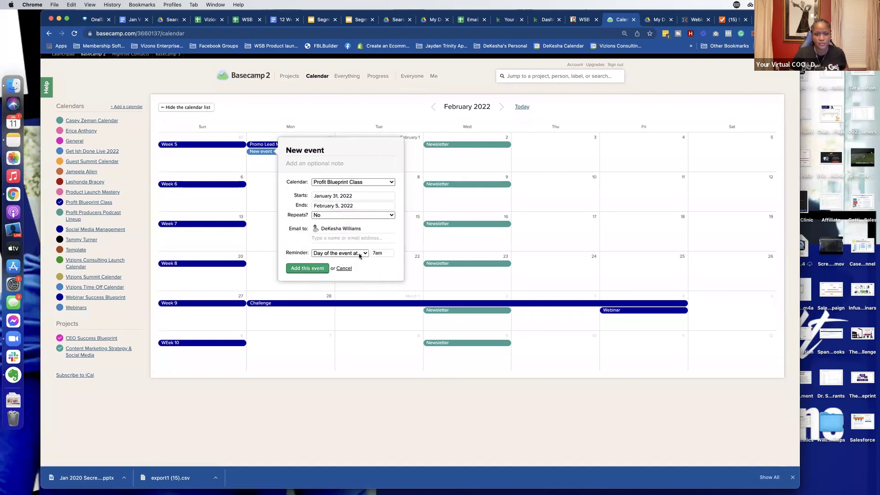
{"action": "left_click", "coordinate": [321, 270]}
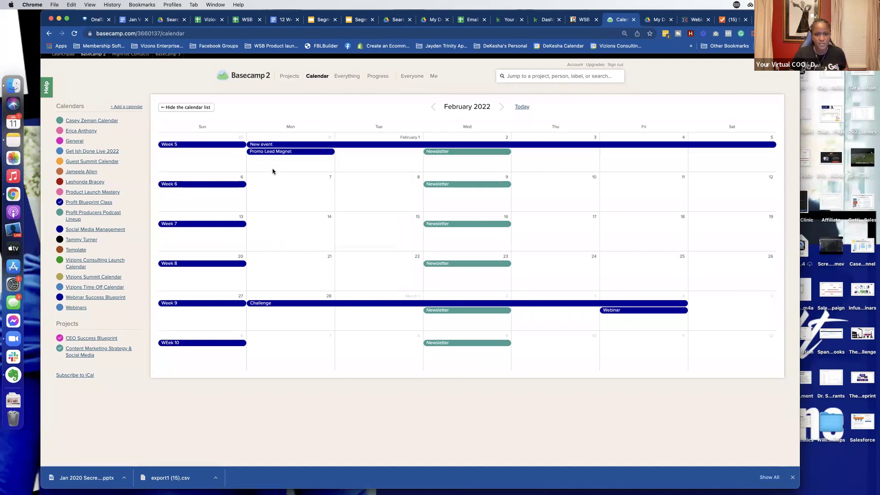
- Delete the untitled event that spans January 31 to February 5, 2022
{"action": "left_click", "coordinate": [285, 146]}
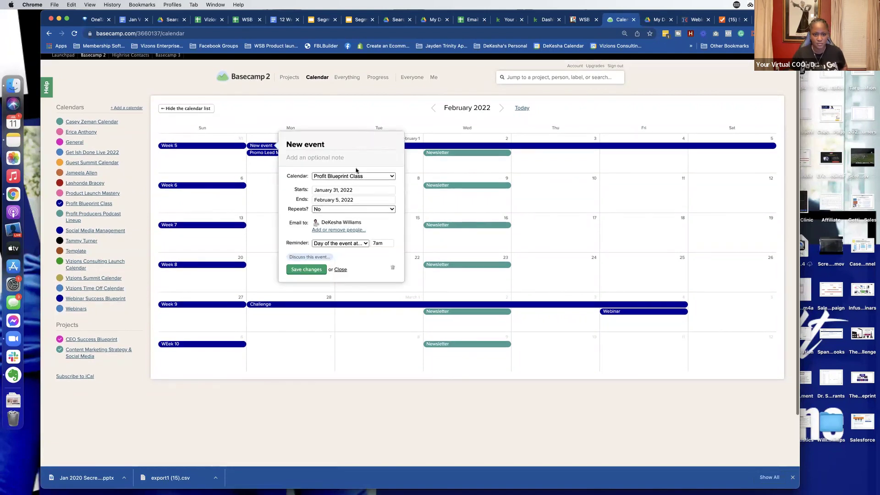
{"action": "left_click", "coordinate": [389, 265]}
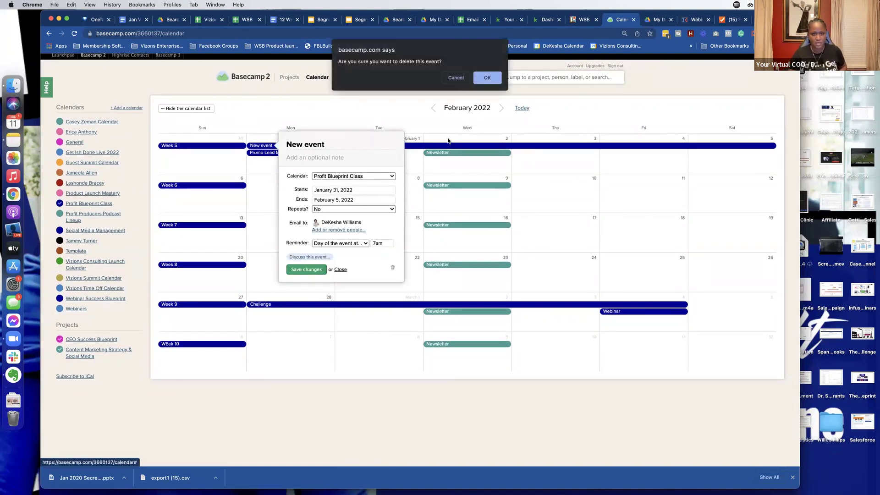
{"action": "left_click", "coordinate": [489, 81]}
- Set the end date of the January 31 Promo Lead Magnet event to February 5, 2022 and save it
{"action": "left_click", "coordinate": [287, 146]}
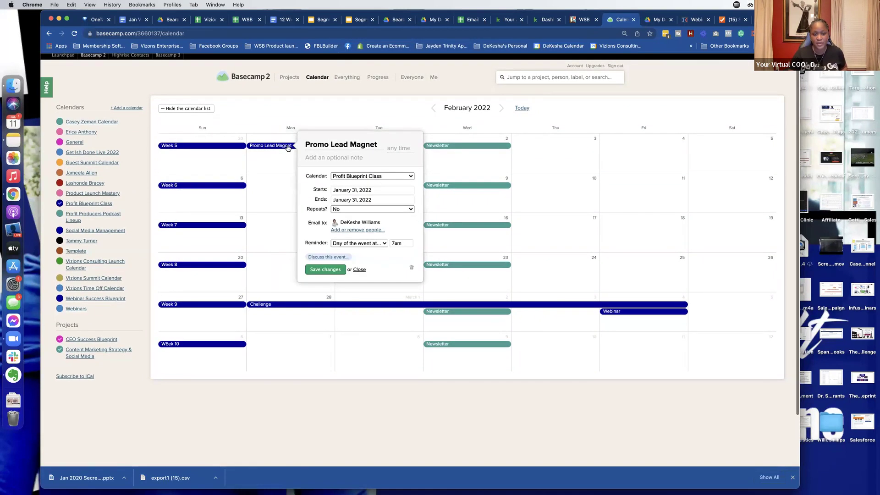
{"action": "left_click", "coordinate": [362, 200]}
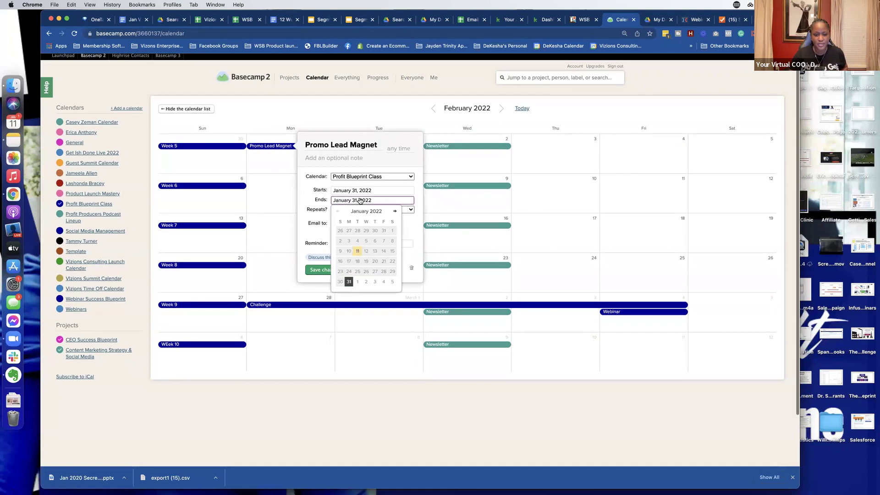
{"action": "left_click", "coordinate": [392, 280]}
{"action": "left_click", "coordinate": [336, 271]}
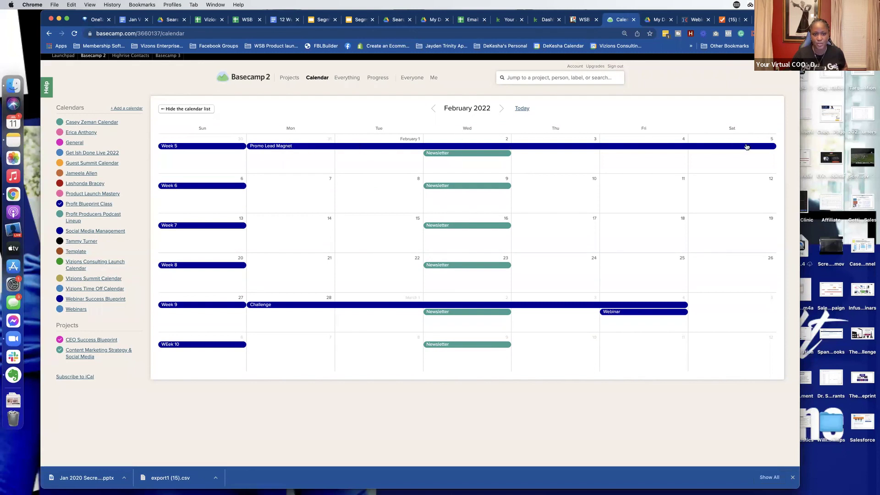
- Set the end date of the January 24 Promo Lead Magnet event to January 29, 2022 and save it
{"action": "scroll", "coordinate": [282, 175], "scroll_direction": "down", "scroll_amount": 1}
{"action": "scroll", "coordinate": [426, 108], "scroll_direction": "up", "scroll_amount": 1}
{"action": "left_click", "coordinate": [432, 108]}
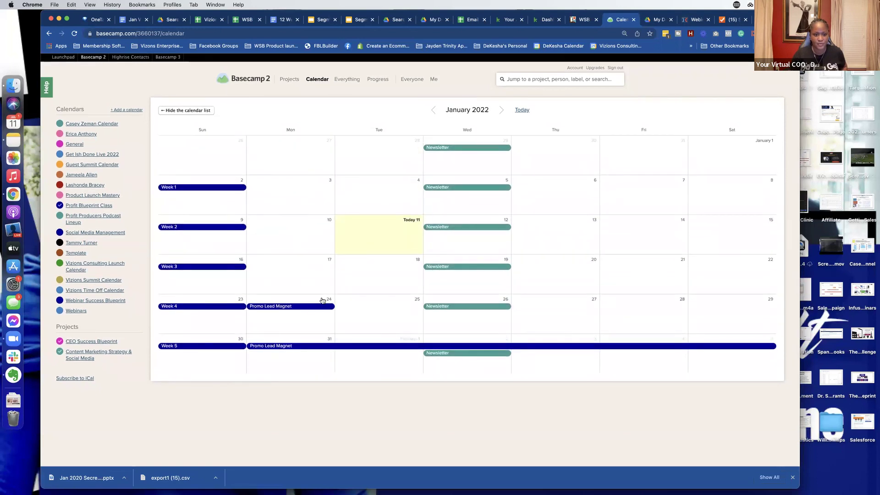
{"action": "left_click", "coordinate": [313, 306]}
{"action": "scroll", "coordinate": [366, 339], "scroll_direction": "up", "scroll_amount": 1}
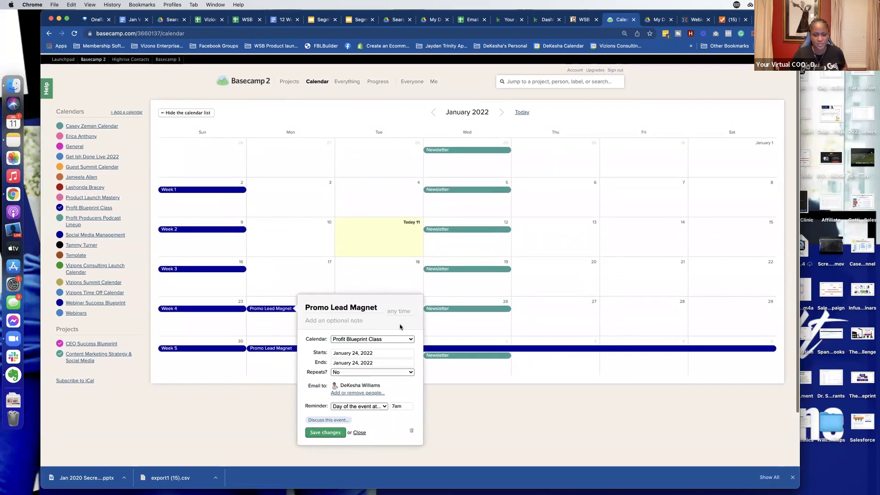
{"action": "left_click", "coordinate": [386, 361]}
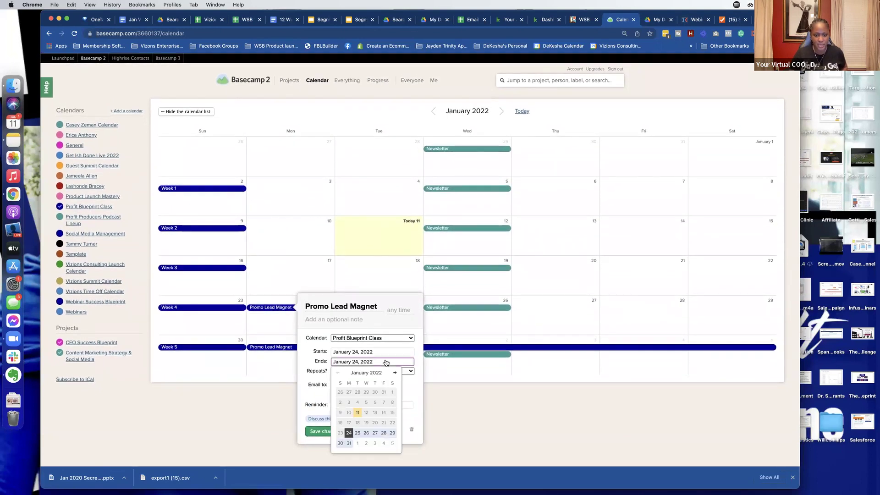
{"action": "left_click", "coordinate": [392, 432]}
{"action": "left_click", "coordinate": [323, 431]}
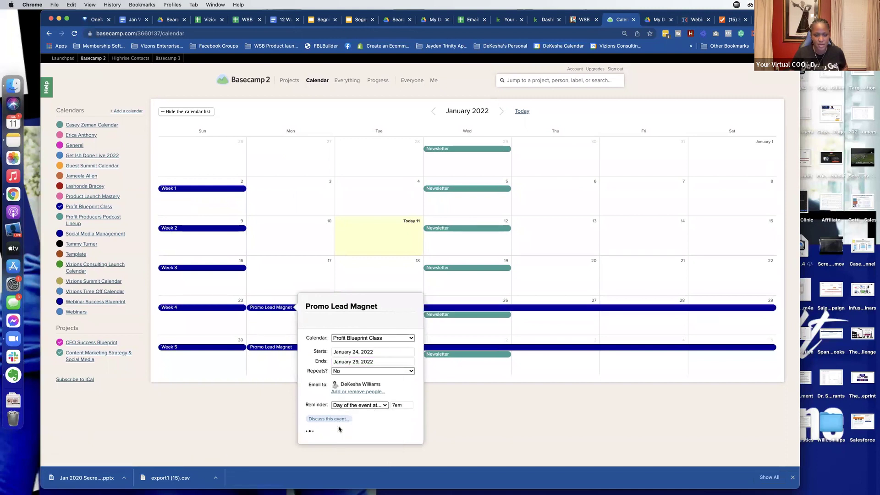
- Add a "Promo on FB" event on January 24, 2022 to the Profit Blueprint Class calendar
{"action": "scroll", "coordinate": [271, 331], "scroll_direction": "down", "scroll_amount": 1}
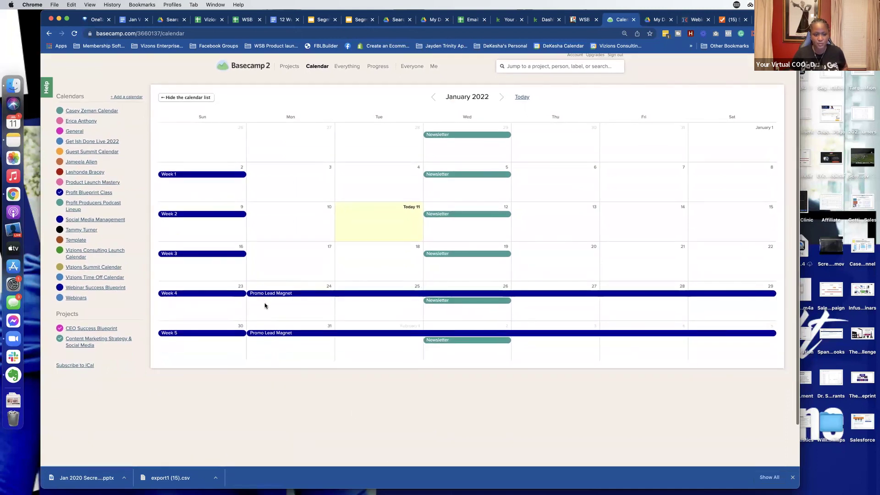
{"action": "left_click", "coordinate": [273, 309]}
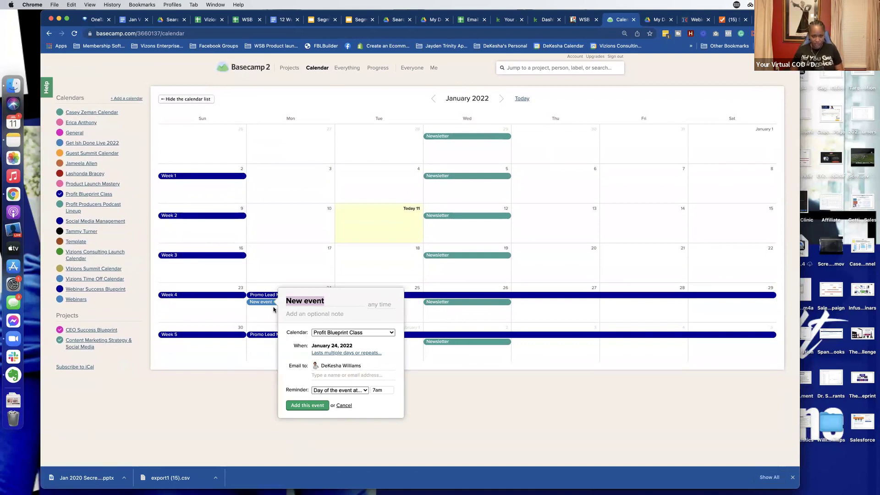
{"action": "type", "text": "Promo on FB"}
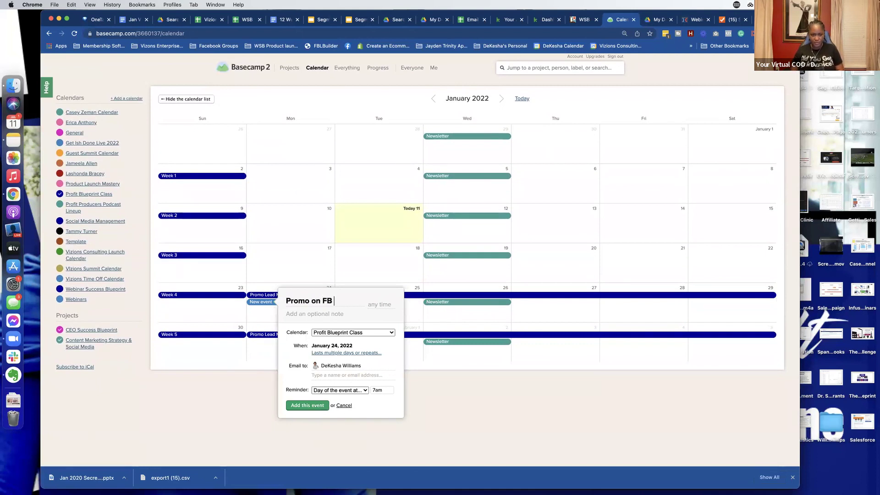
{"action": "key", "text": "Return"}
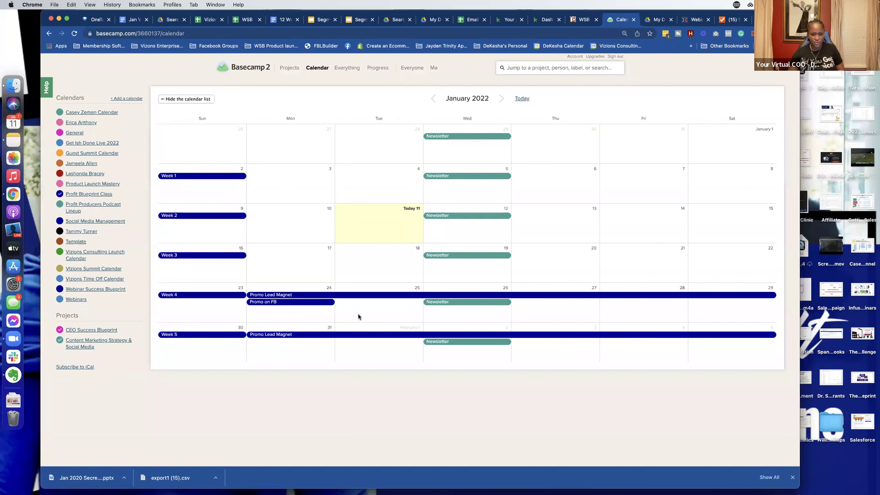
- Add a "Promo on IG" event on January 25, 2022 to the Profit Blueprint Class calendar
{"action": "left_click", "coordinate": [378, 307]}
{"action": "type", "text": "Promo"}
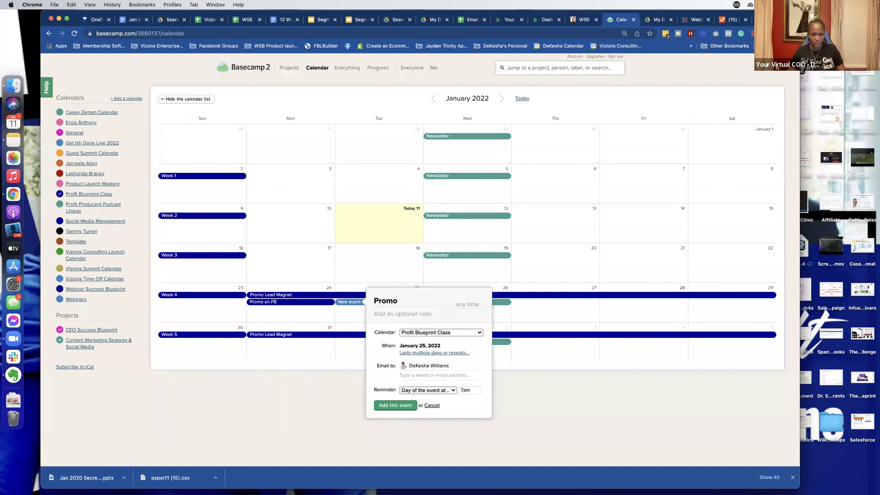
{"action": "type", "text": " on IG"}
{"action": "key", "text": "Return"}
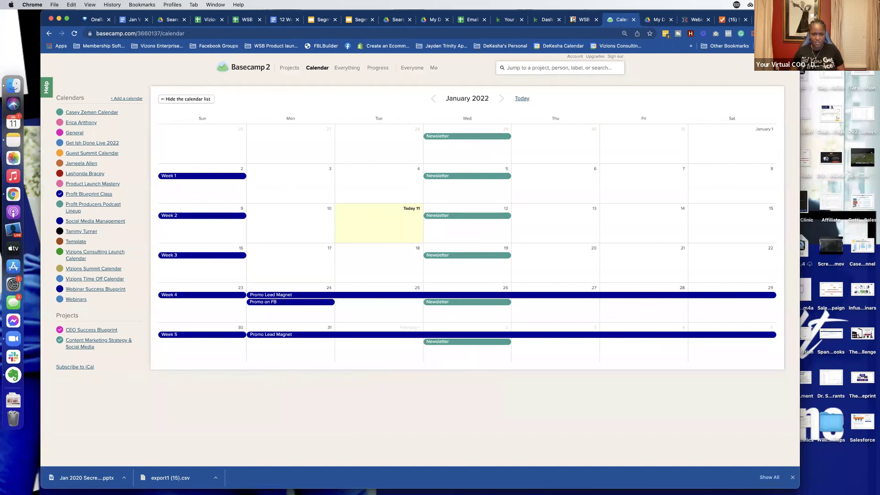
{"action": "scroll", "coordinate": [345, 325], "scroll_direction": "down", "scroll_amount": 2}
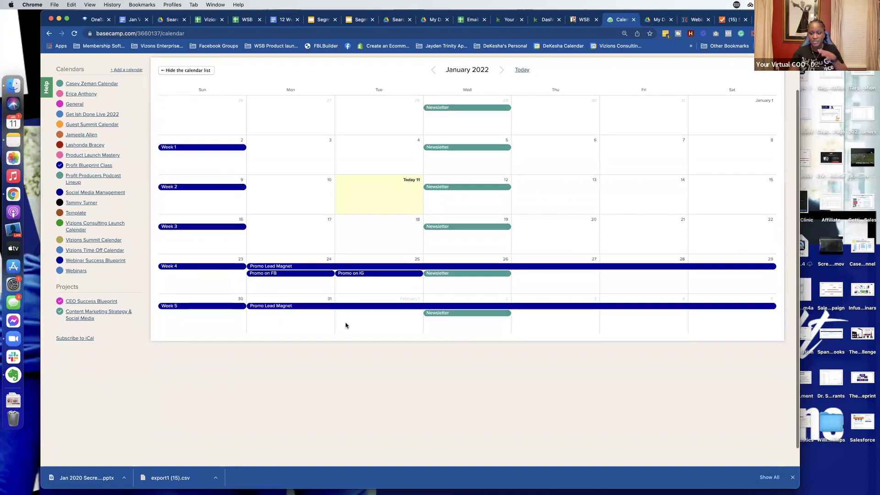
{"action": "scroll", "coordinate": [386, 344], "scroll_direction": "down", "scroll_amount": 1}
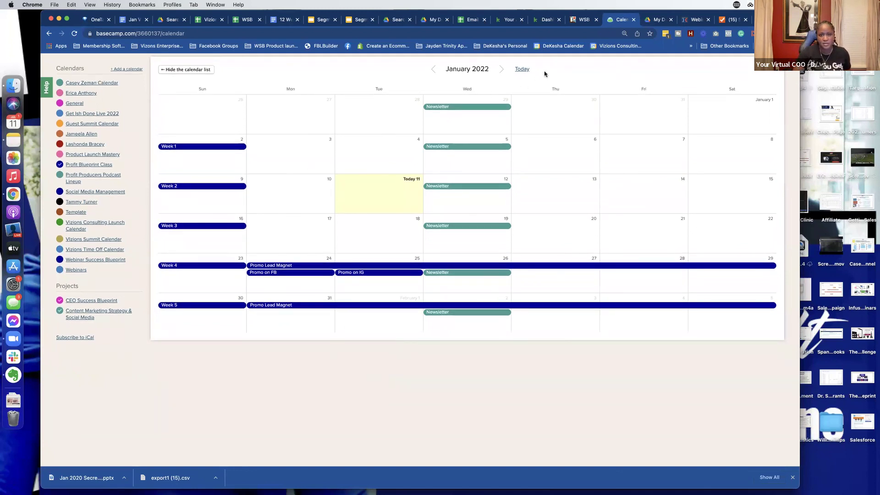
- Move the calendar to February 2022 and check the 12 Week Profit Blueprint image for the activities planned after Week 5
{"action": "left_click", "coordinate": [506, 71]}
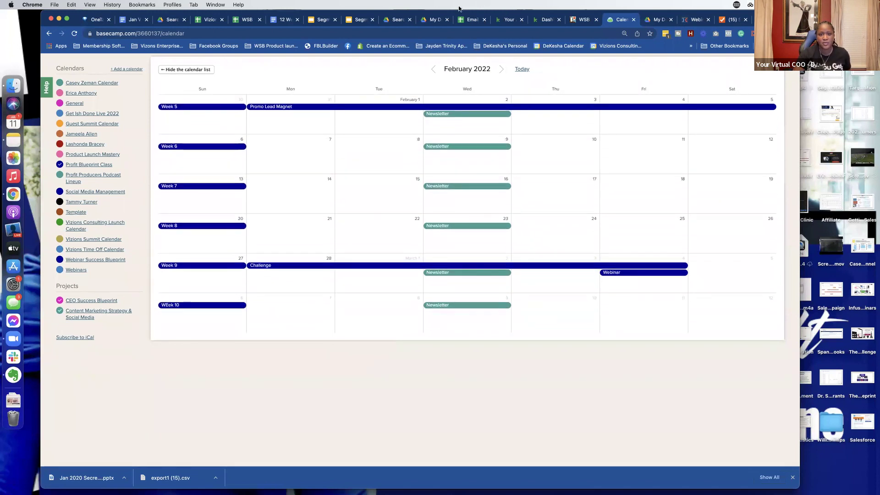
{"action": "left_click", "coordinate": [397, 23]}
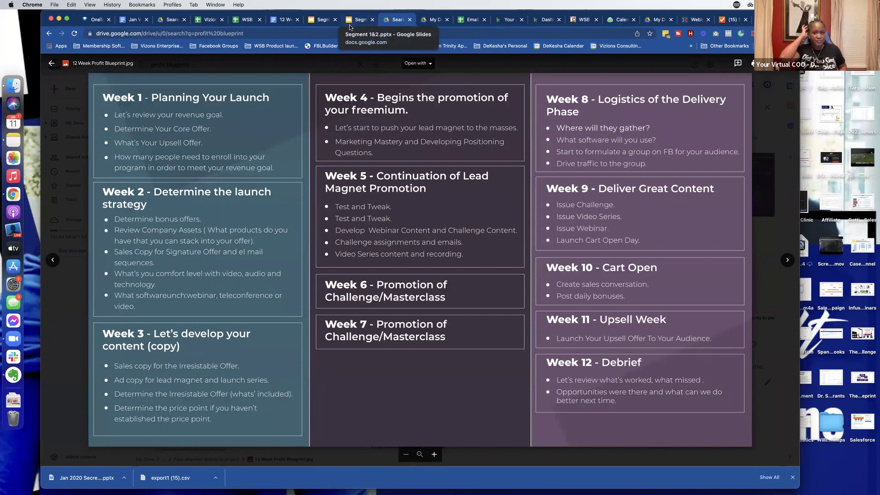
{"action": "left_click", "coordinate": [620, 19]}
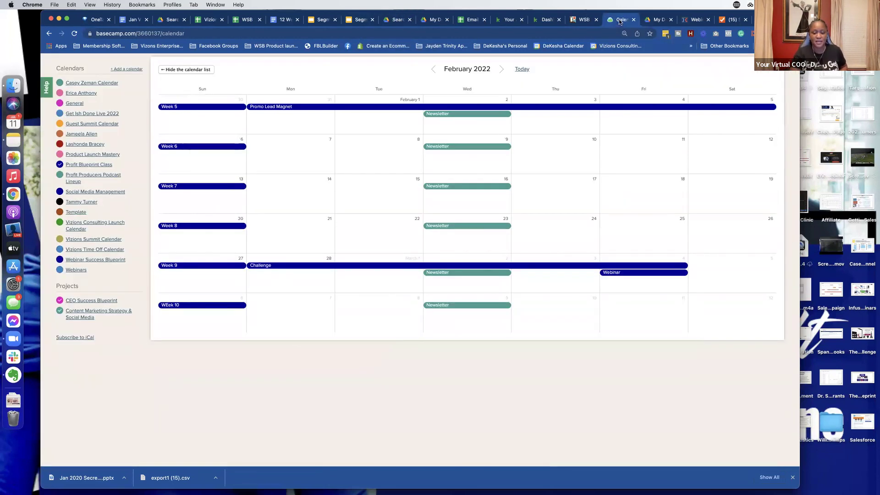
- Add a "Promo Challenge/Webinar" event on February 7, 2022 to the Profit Blueprint Class calendar
{"action": "left_click", "coordinate": [277, 308]}
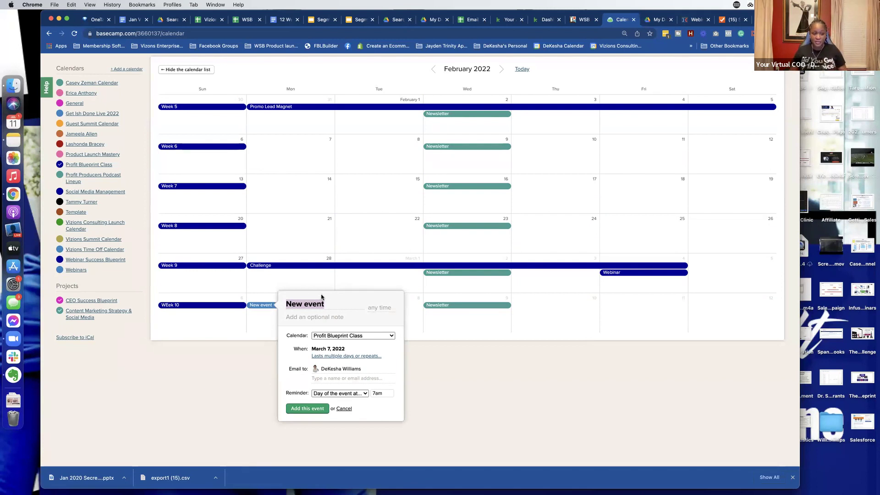
{"action": "left_click", "coordinate": [296, 157]}
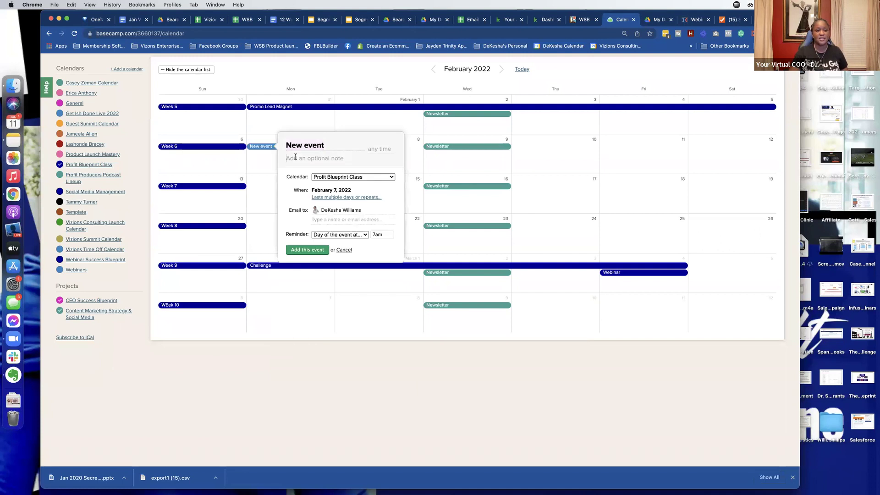
{"action": "left_click", "coordinate": [311, 147]}
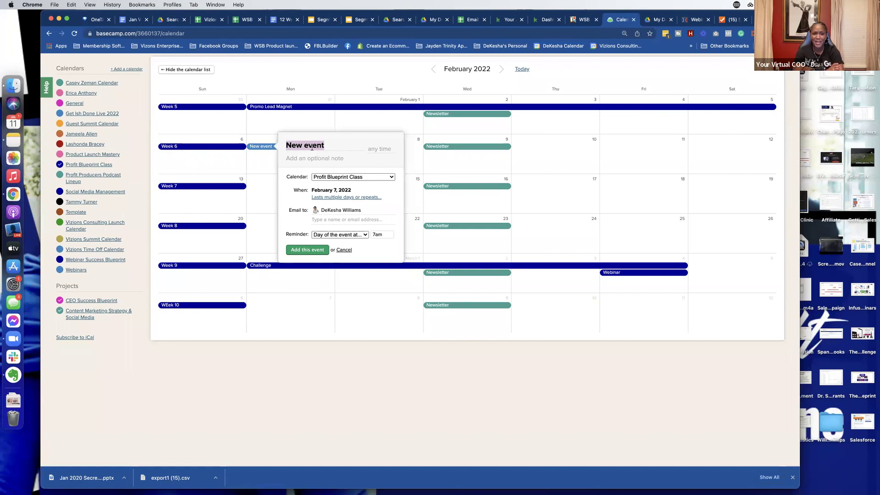
{"action": "type", "text": "Pro"}
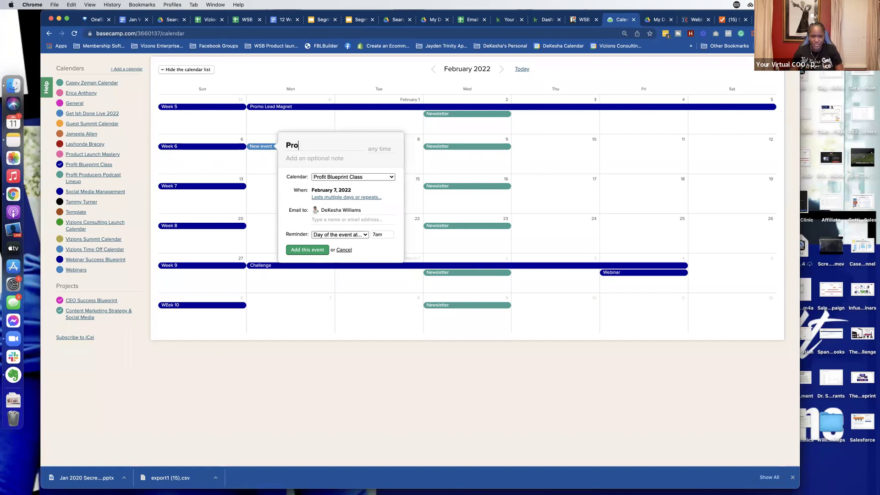
{"action": "type", "text": "mo Challenge/Webinar"}
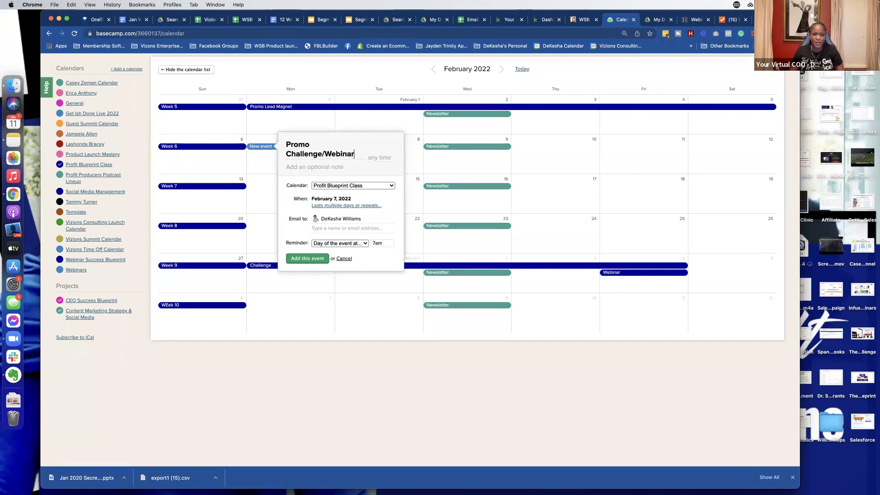
{"action": "key", "text": "Return"}
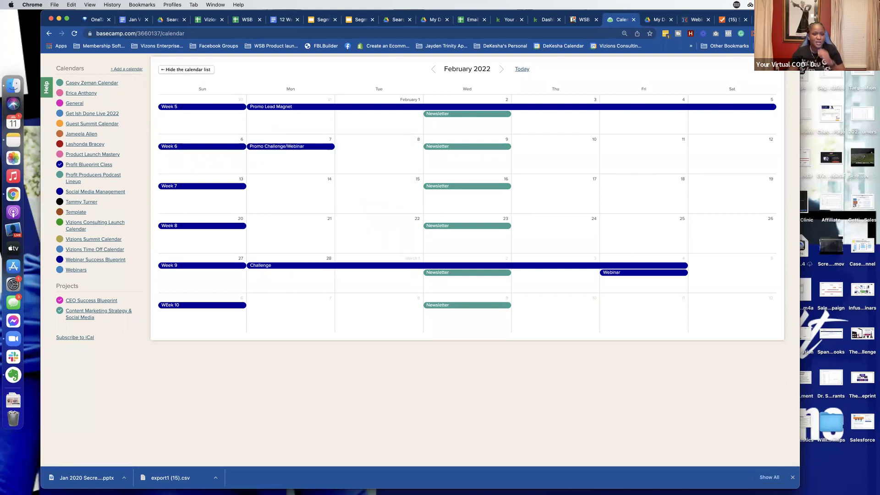
- Set the end date of the February 7 Promo Challenge/Webinar event to February 12, 2022 and save it
{"action": "left_click", "coordinate": [306, 146]}
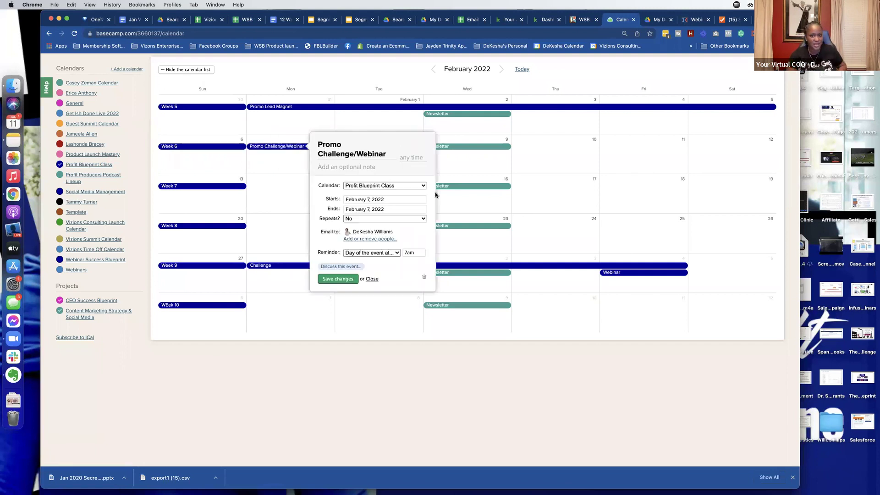
{"action": "left_click", "coordinate": [399, 209]}
{"action": "left_click", "coordinate": [410, 250]}
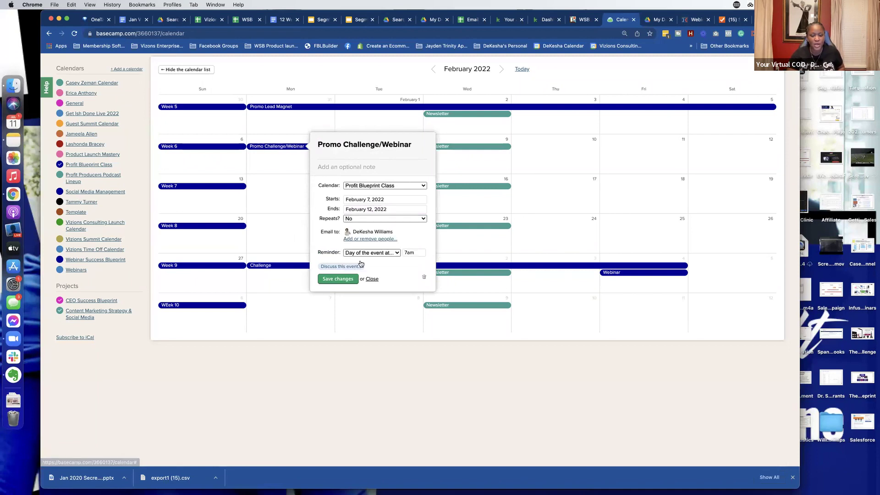
{"action": "left_click", "coordinate": [337, 278]}
- Add a "Promo Challenge/Webinar" event running from February 14 to February 19, 2022 to the Profit Blueprint Class calendar
{"action": "left_click", "coordinate": [276, 187]}
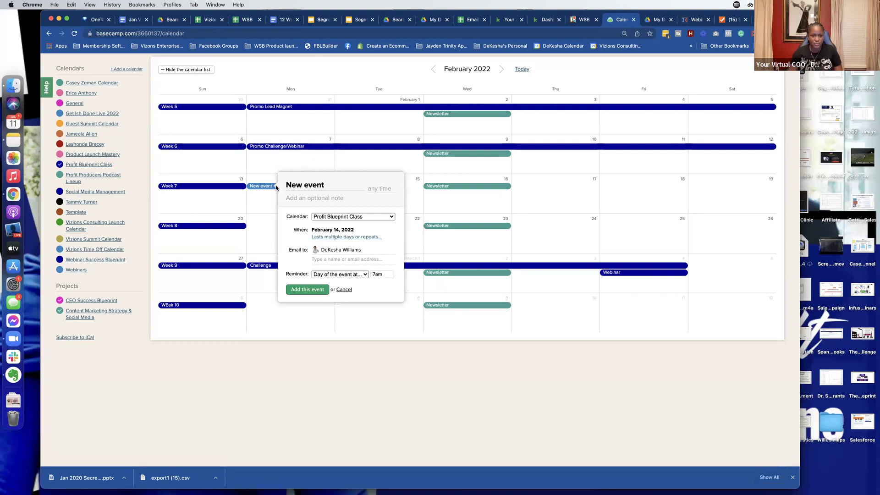
{"action": "scroll", "coordinate": [276, 188], "scroll_direction": "down", "scroll_amount": 1}
{"action": "triple_click", "coordinate": [316, 163]}
{"action": "type", "text": "Promo Challenge/Webinar"}
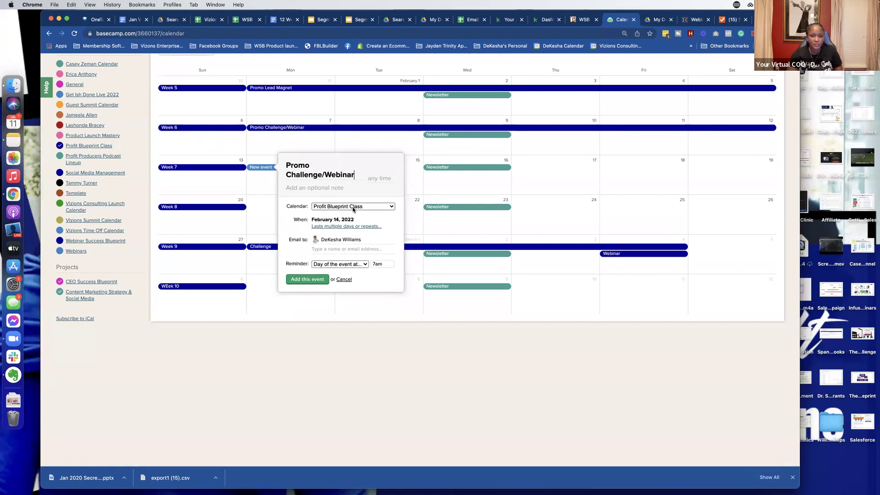
{"action": "left_click", "coordinate": [352, 226]}
{"action": "left_click", "coordinate": [359, 233]}
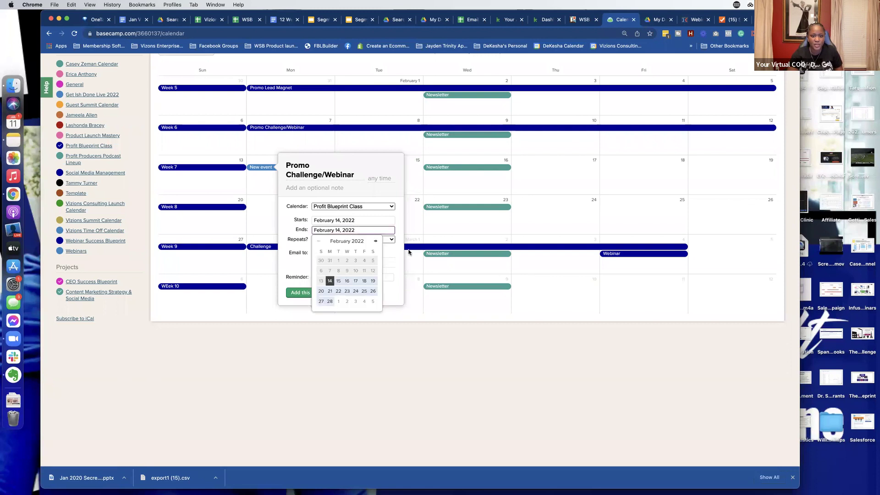
{"action": "left_click", "coordinate": [374, 281]}
{"action": "left_click", "coordinate": [307, 292]}
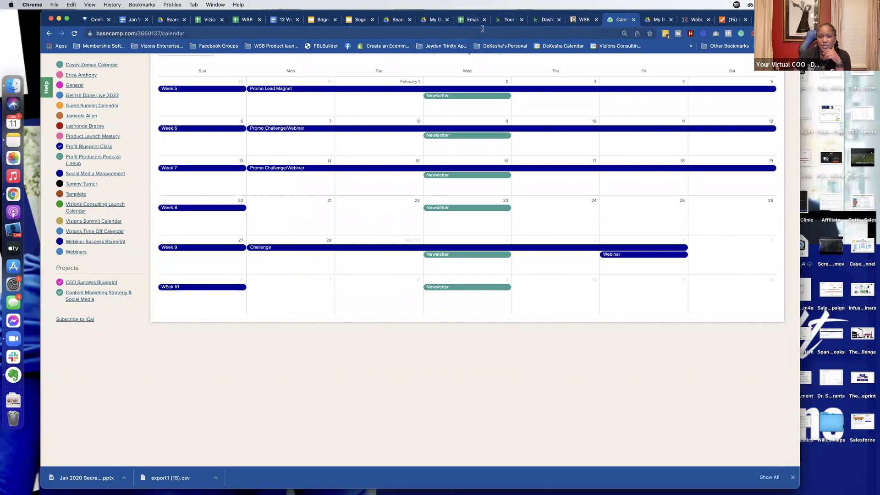
- Review the Week 8 delivery logistics in the 12 Week Profit Blueprint image and return to the Basecamp calendar
{"action": "left_click", "coordinate": [395, 20]}
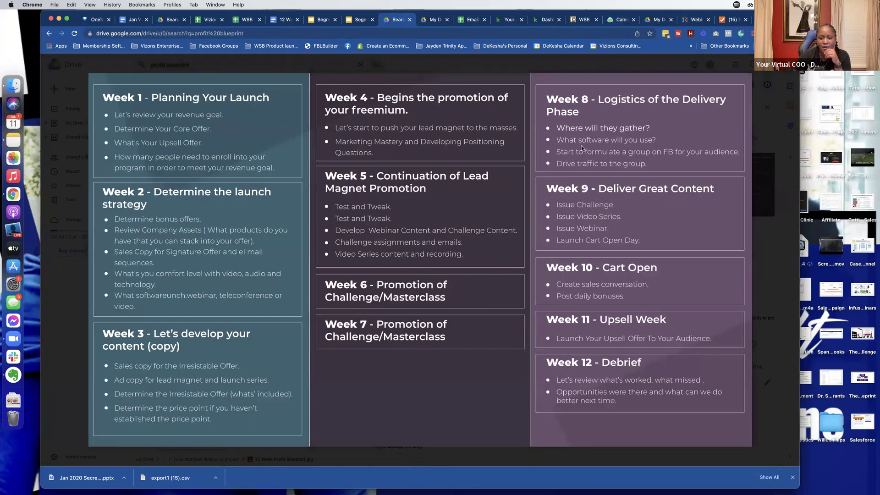
{"action": "scroll", "coordinate": [357, 405], "scroll_direction": "up", "scroll_amount": 3}
{"action": "left_click", "coordinate": [405, 455]}
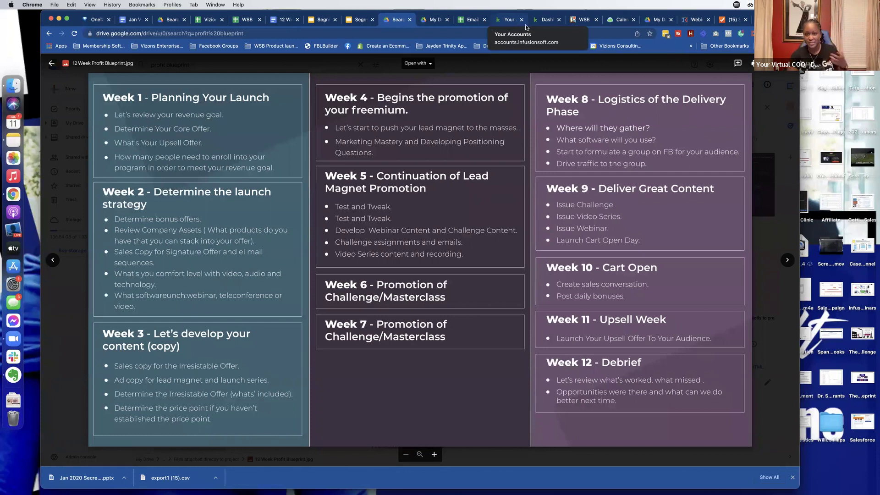
{"action": "left_click", "coordinate": [618, 20]}
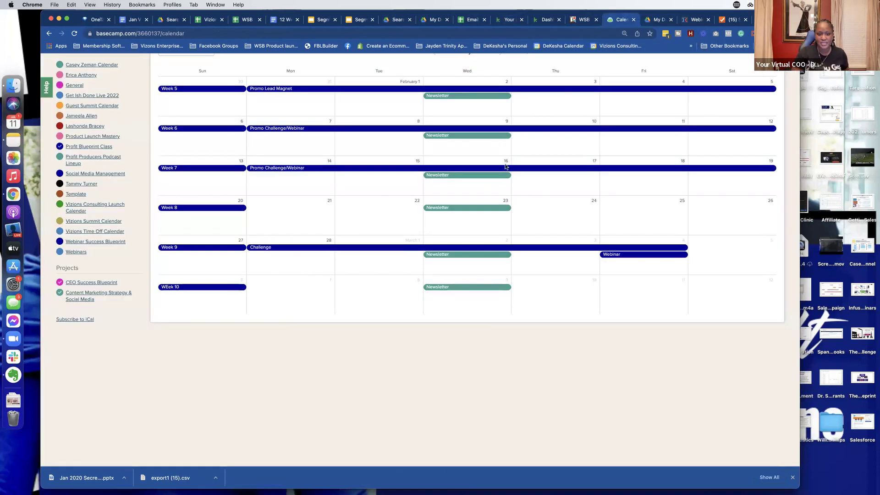
- Add an "Allow attendees in FB group" event on February 21, 2022 to the Profit Blueprint Class calendar
{"action": "left_click", "coordinate": [276, 225]}
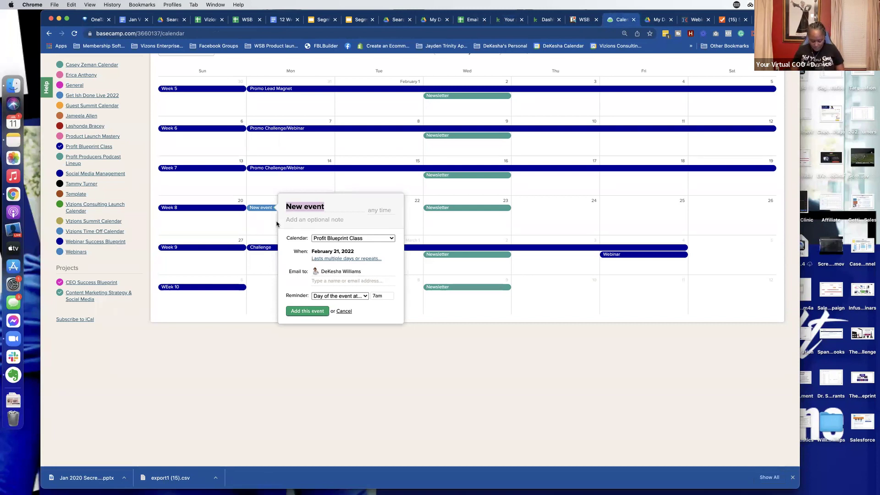
{"action": "type", "text": "Allow"}
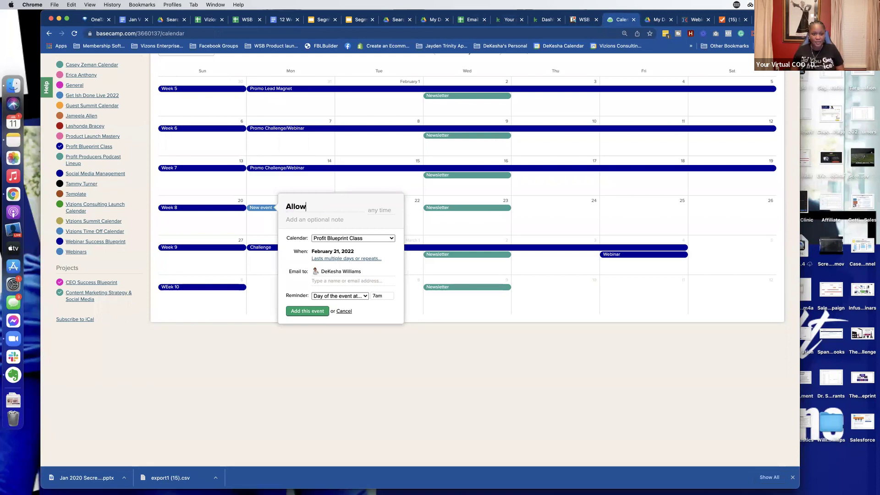
{"action": "type", "text": " attn"}
{"action": "type", "text": "ndees in FB g"}
{"action": "type", "text": "roup"}
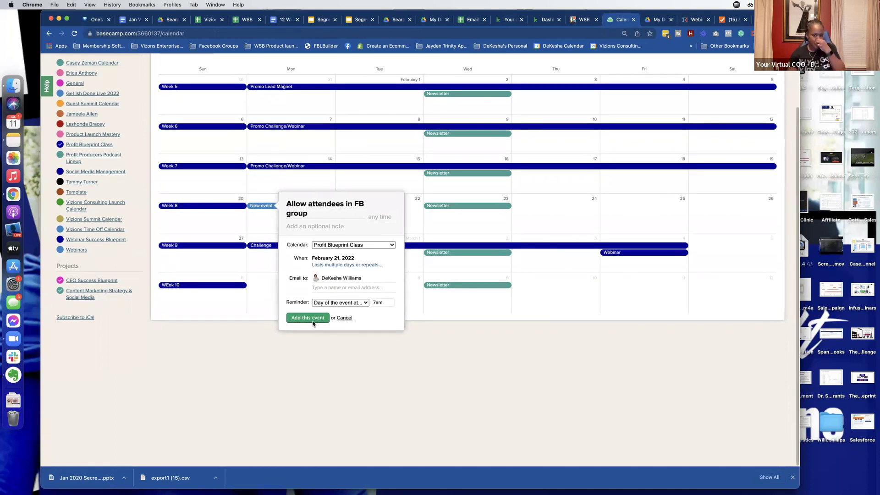
{"action": "left_click", "coordinate": [310, 320]}
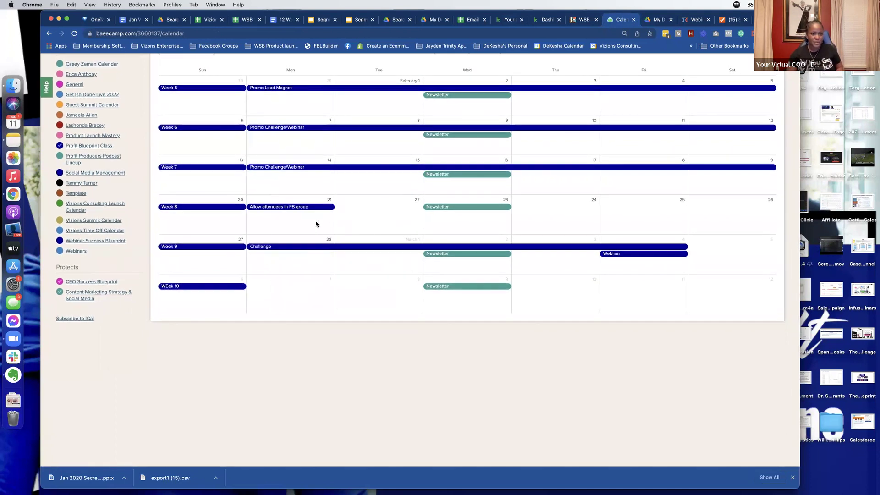
- Add a second event on February 21, 2022, titled "Welcome post in FB group", to the Profit Blueprint Class calendar
{"action": "left_click", "coordinate": [315, 222]}
{"action": "type", "text": "WE"}
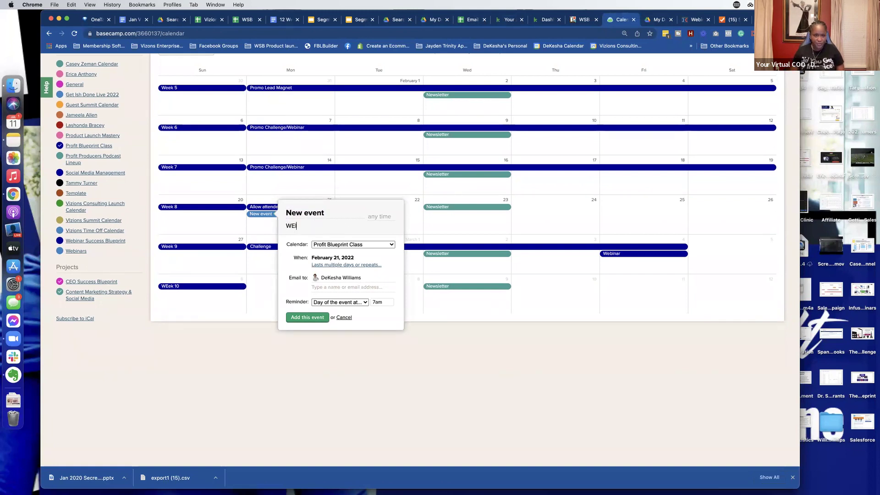
{"action": "key", "text": "BackSpace"}
{"action": "key", "text": "BackSpace"}
{"action": "key", "text": "BackSpace"}
{"action": "triple_click", "coordinate": [320, 213]}
{"action": "type", "text": "Weclome"}
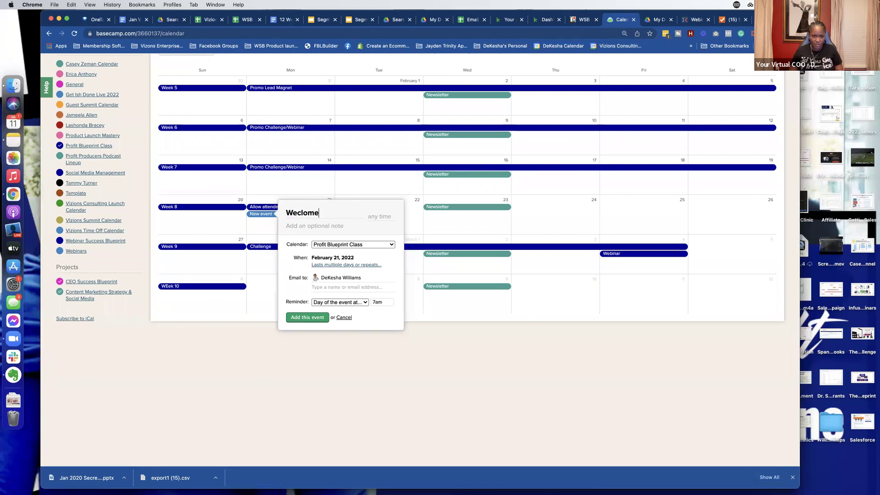
{"action": "key", "text": "BackSpace"}
{"action": "key", "text": "BackSpace"}
{"action": "key", "text": "BackSpace"}
{"action": "key", "text": "BackSpace"}
{"action": "key", "text": "BackSpace"}
{"action": "type", "text": "lcome post in FB group"}
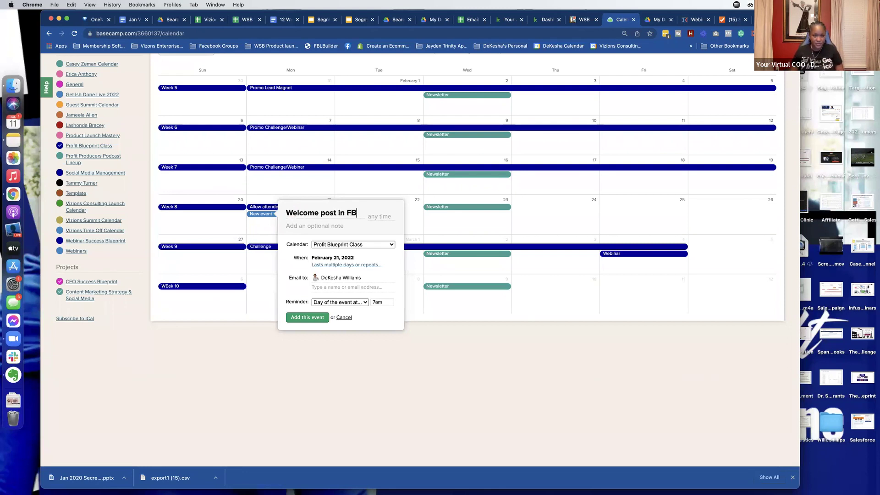
{"action": "key", "text": "Return"}
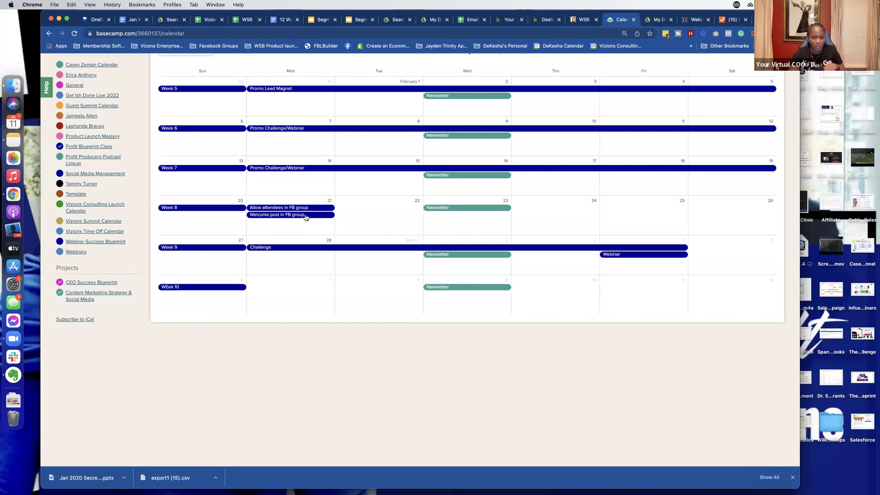
- Add an "Accountability Partners post" event on February 22, 2022 to the Profit Blueprint Class calendar
{"action": "left_click", "coordinate": [375, 215]}
{"action": "scroll", "coordinate": [376, 214], "scroll_direction": "down", "scroll_amount": 1}
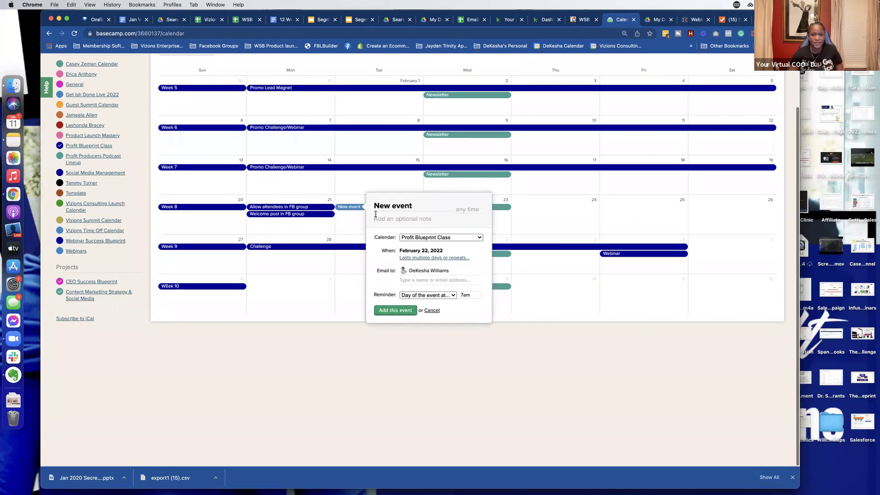
{"action": "triple_click", "coordinate": [381, 205]}
{"action": "type", "text": "A"}
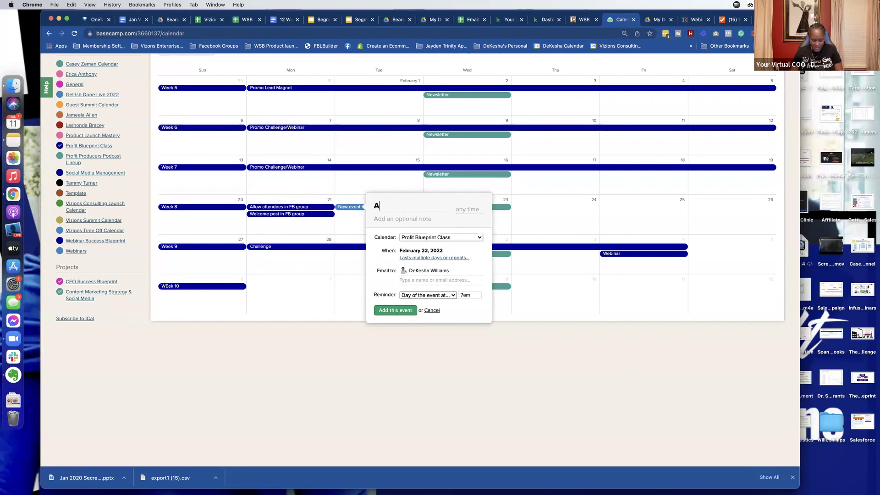
{"action": "type", "text": "ccountability P"}
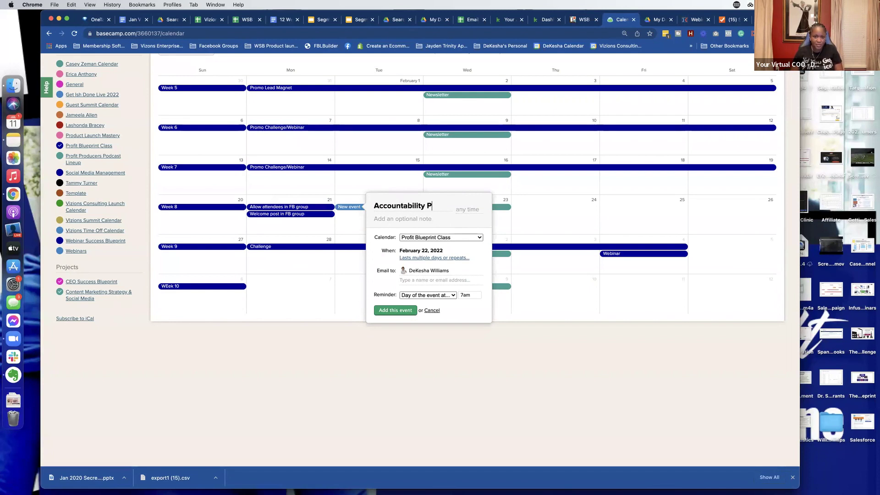
{"action": "type", "text": "artners post"}
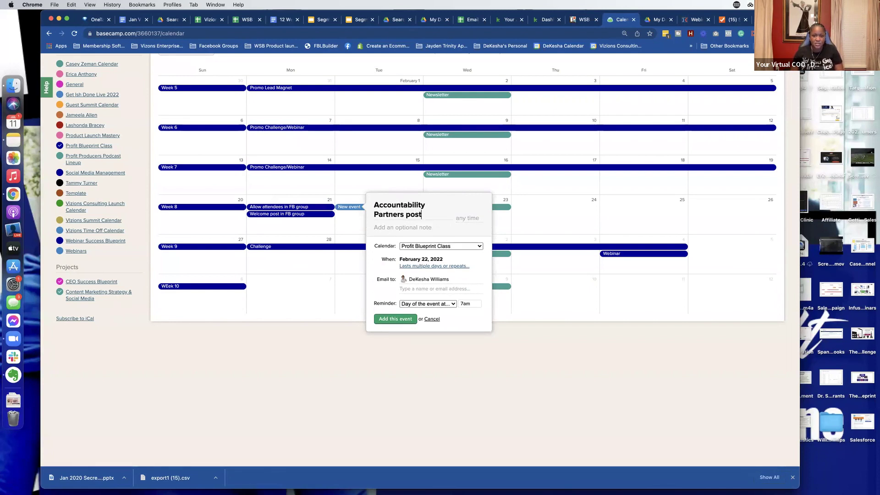
{"action": "key", "text": "Return"}
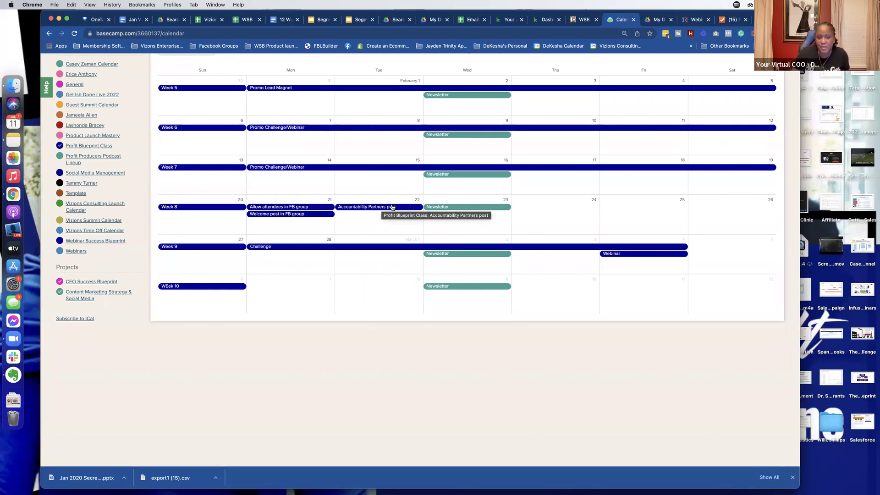
- Add a "Welcome live in the group" event on February 23, 2022 to the Profit Blueprint Class calendar
{"action": "left_click", "coordinate": [441, 221]}
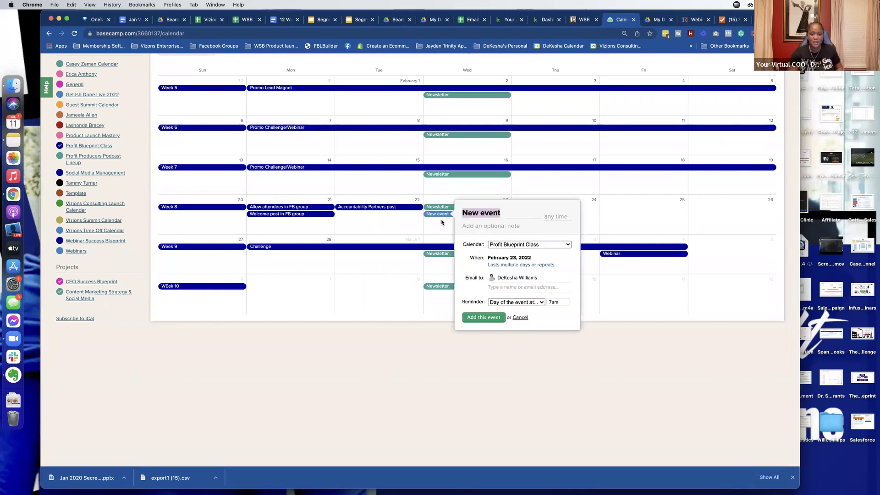
{"action": "type", "text": "Welcome live "}
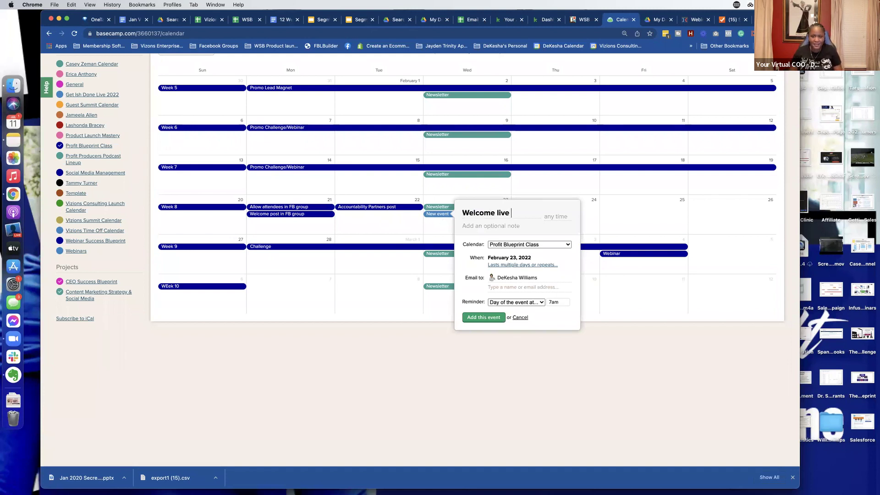
{"action": "type", "text": "in the g"}
{"action": "key", "text": "BackSpace"}
{"action": "type", "text": "the group"}
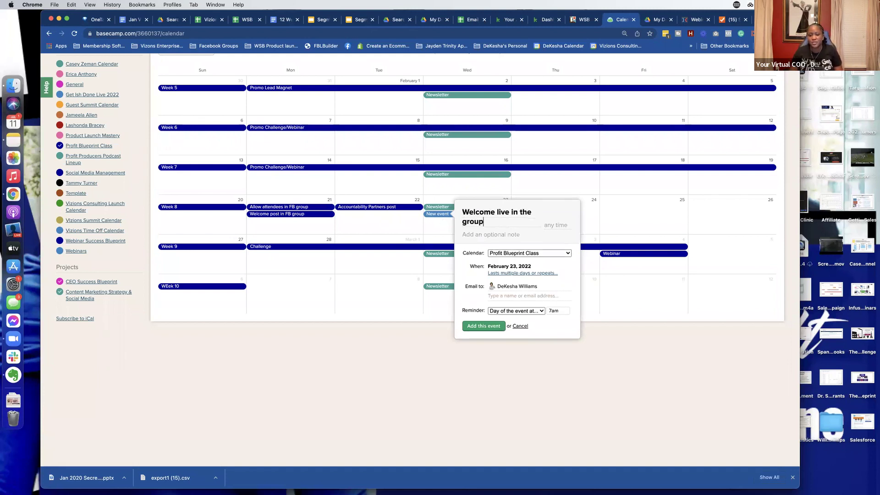
{"action": "key", "text": "Return"}
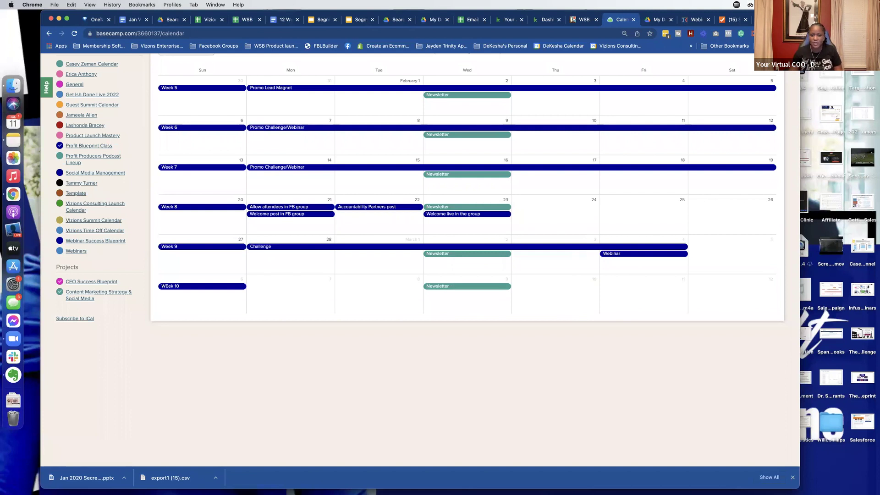
- Add a "Run a contest" event on February 22, 2022 to the Profit Blueprint Class calendar
{"action": "left_click", "coordinate": [401, 216]}
{"action": "type", "text": "Run a contest"}
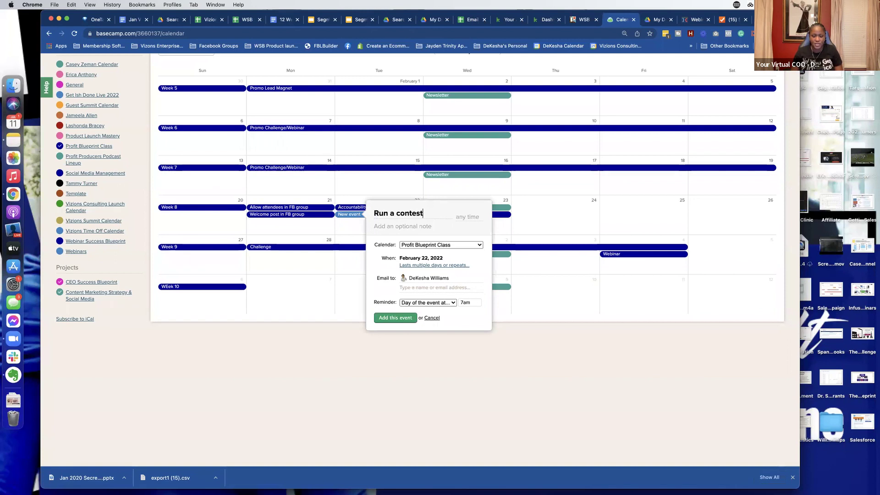
{"action": "key", "text": "Return"}
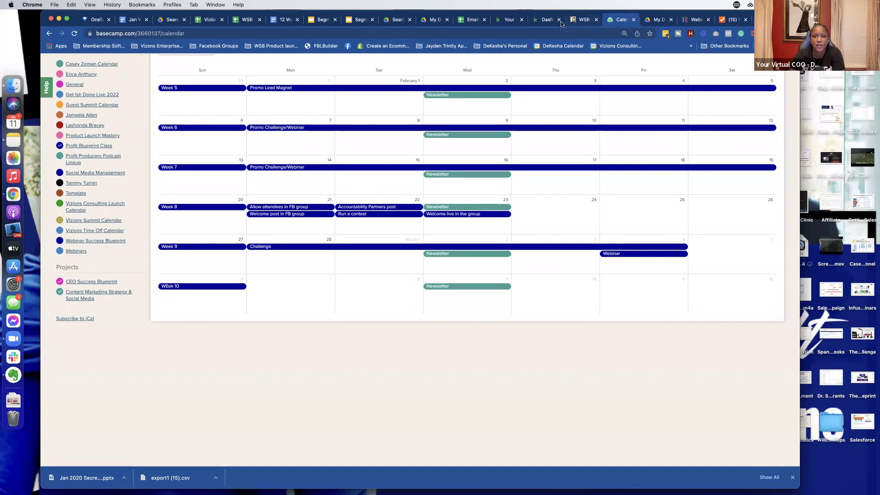
- Switch to the Keap dashboard and close the two open Keap pages
{"action": "left_click", "coordinate": [537, 20]}
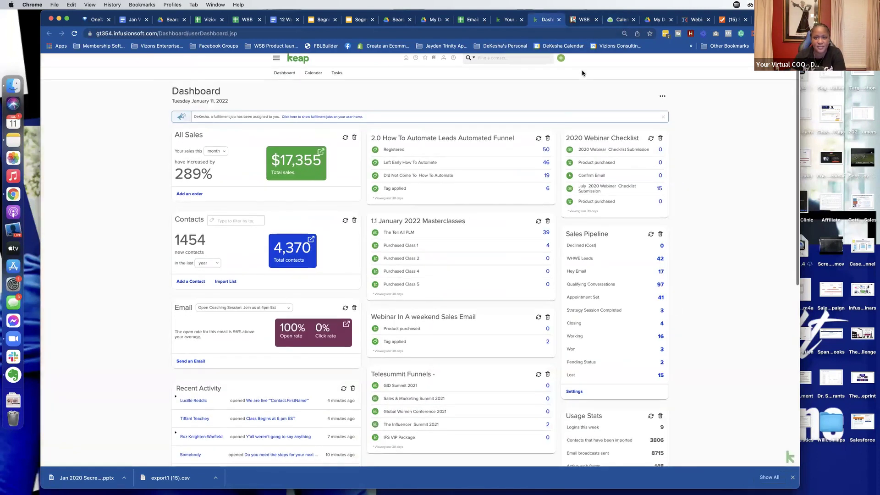
{"action": "left_click", "coordinate": [559, 20]}
{"action": "left_click", "coordinate": [522, 20]}
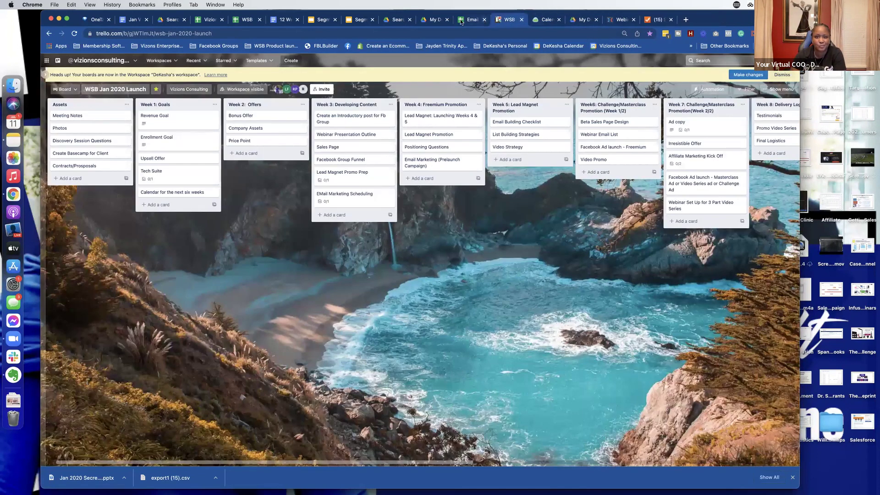
- Review the Week 8 to Week 12 phases in the 12 Week Profit Blueprint image on Google Drive
{"action": "left_click", "coordinate": [395, 20]}
{"action": "scroll", "coordinate": [578, 153], "scroll_direction": "up", "scroll_amount": 3}
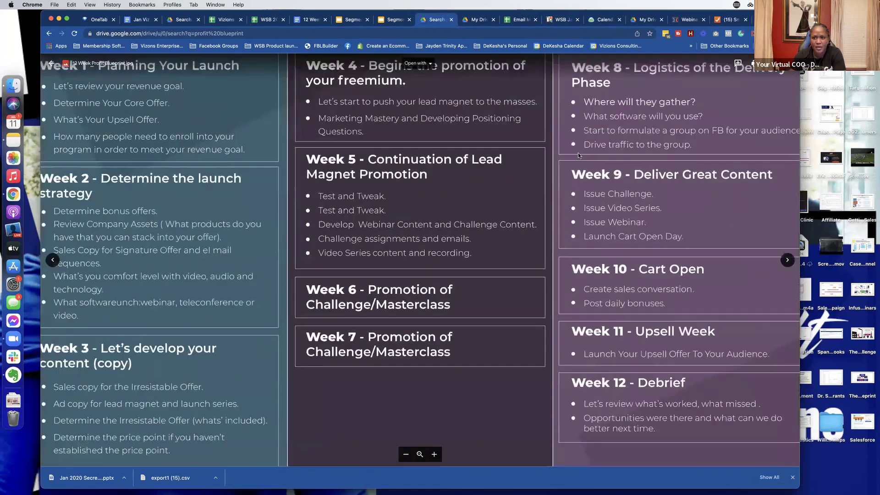
{"action": "scroll", "coordinate": [577, 156], "scroll_direction": "down", "scroll_amount": 3}
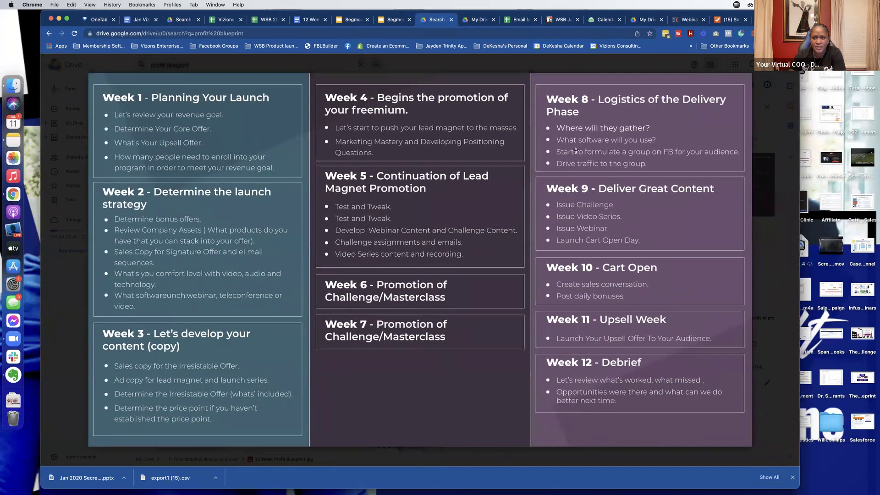
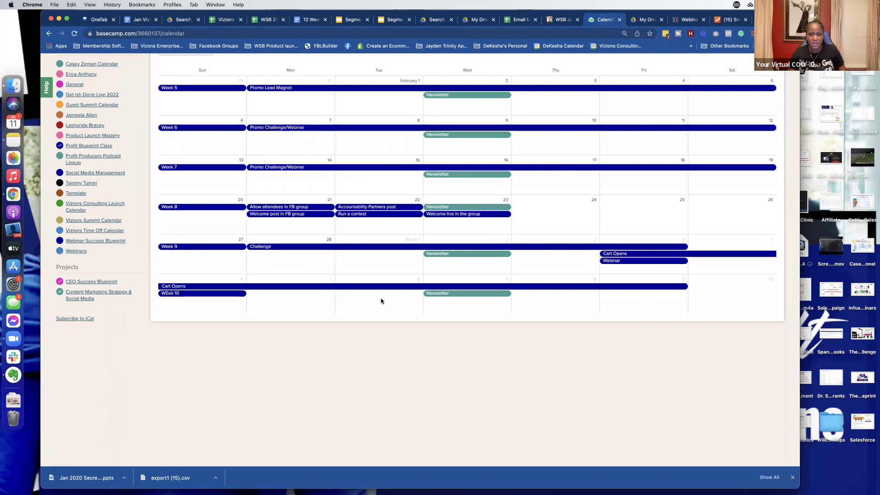
- Add a "Cart closing" event on March 11, 2022 to the Profit Blueprint Class calendar
{"action": "left_click", "coordinate": [644, 303]}
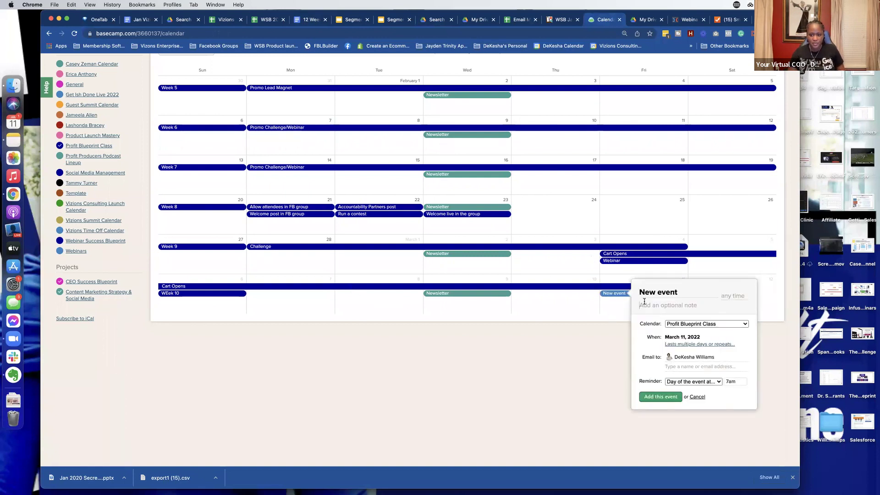
{"action": "triple_click", "coordinate": [677, 293]}
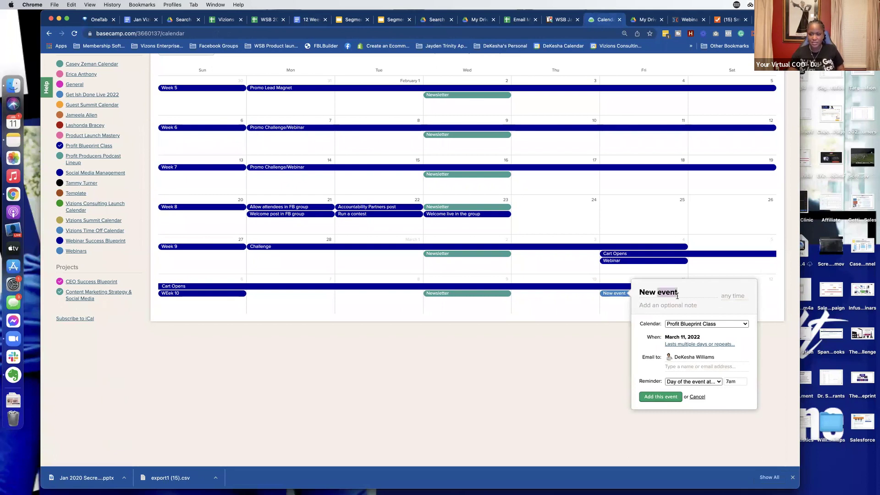
{"action": "type", "text": "art"}
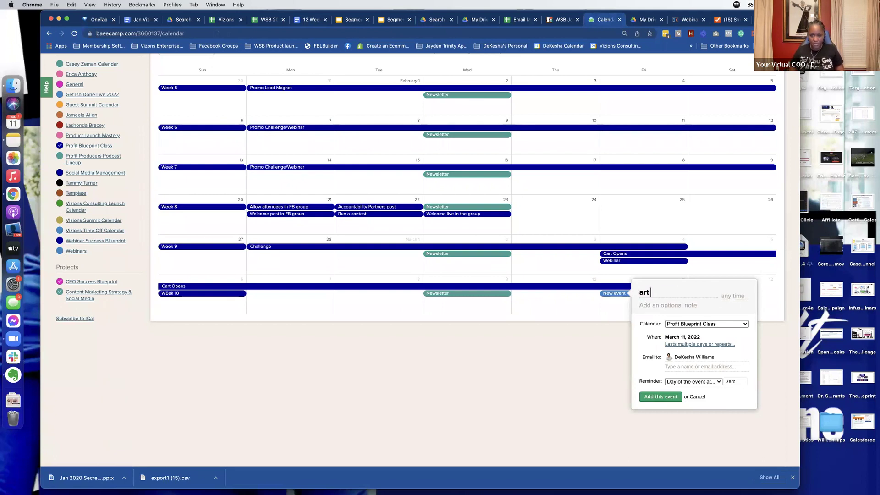
{"action": "key", "text": "BackSpace"}
{"action": "key", "text": "BackSpace"}
{"action": "key", "text": "BackSpace"}
{"action": "type", "text": "Cart"}
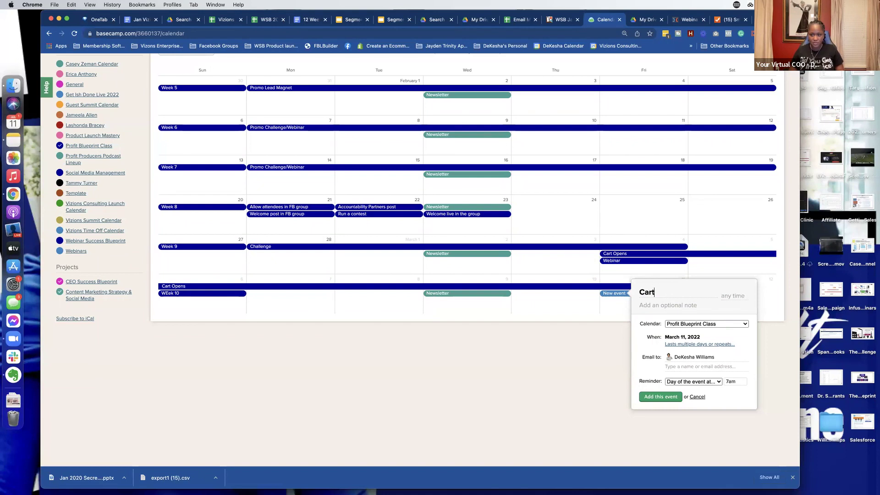
{"action": "type", "text": " Opens"}
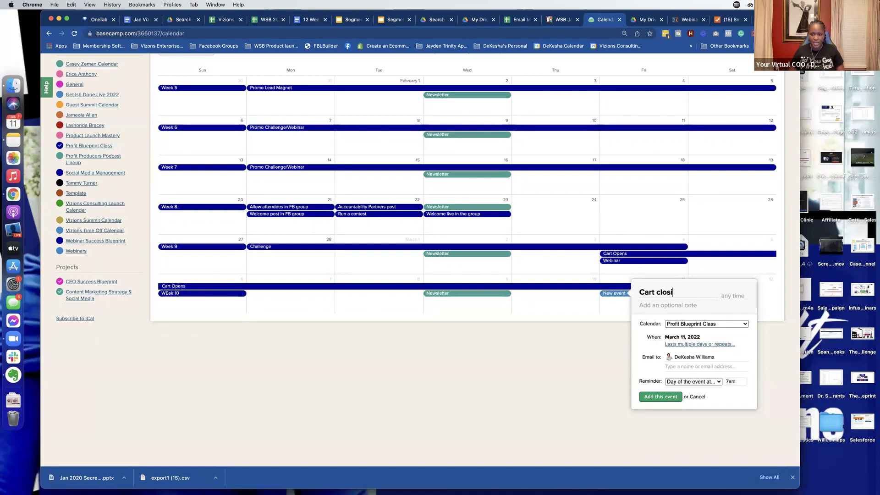
{"action": "key", "text": "Return"}
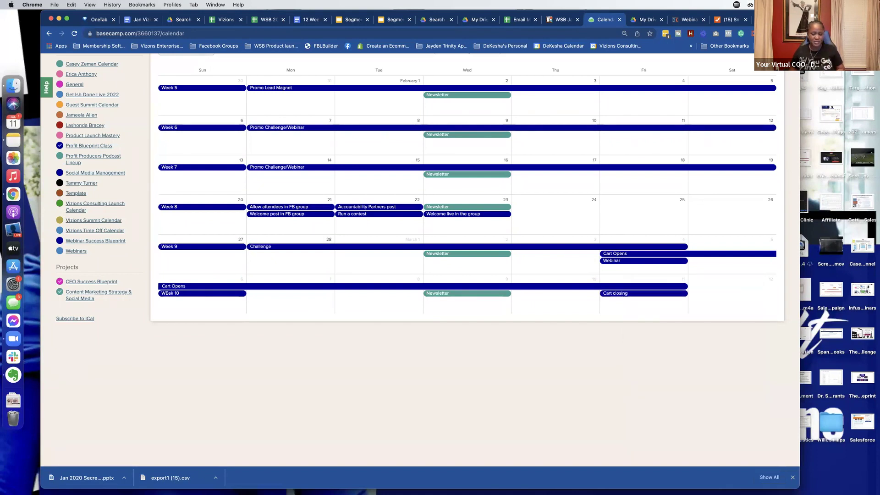
- Add the note "4 hours/ 1hours/ cart closes today" to the March 11 "Cart closing" event and save it
{"action": "left_click", "coordinate": [660, 293]}
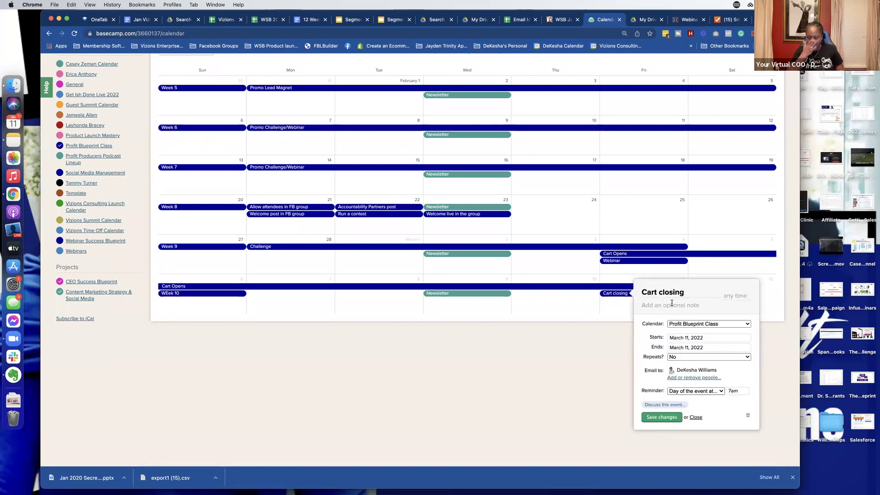
{"action": "left_click", "coordinate": [672, 303]}
{"action": "type", "text": "24 hours"}
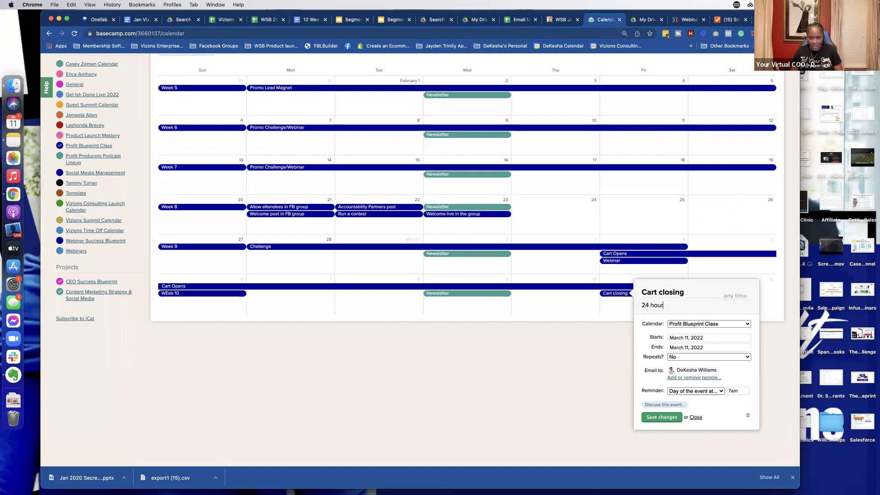
{"action": "key", "text": "BackSpace"}
{"action": "key", "text": "BackSpace"}
{"action": "key", "text": "BackSpace"}
{"action": "key", "text": "BackSpace"}
{"action": "key", "text": "BackSpace"}
{"action": "key", "text": "BackSpace"}
{"action": "key", "text": "BackSpace"}
{"action": "key", "text": "BackSpace"}
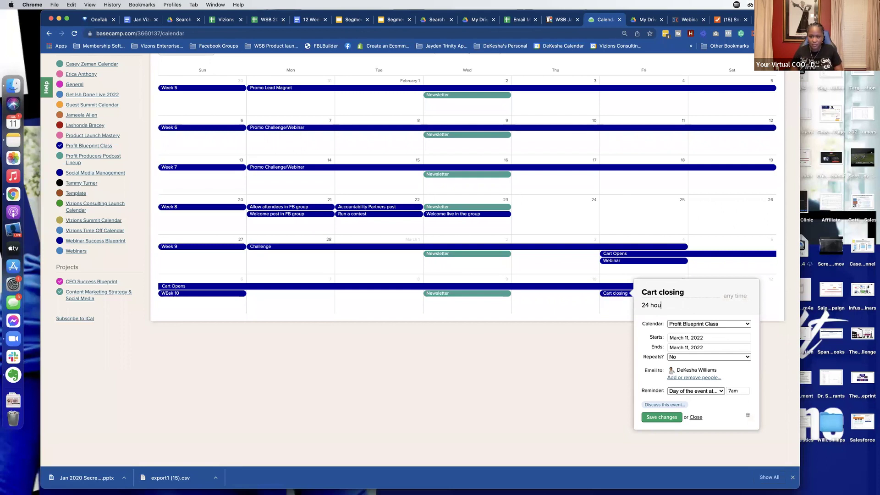
{"action": "type", "text": "4"}
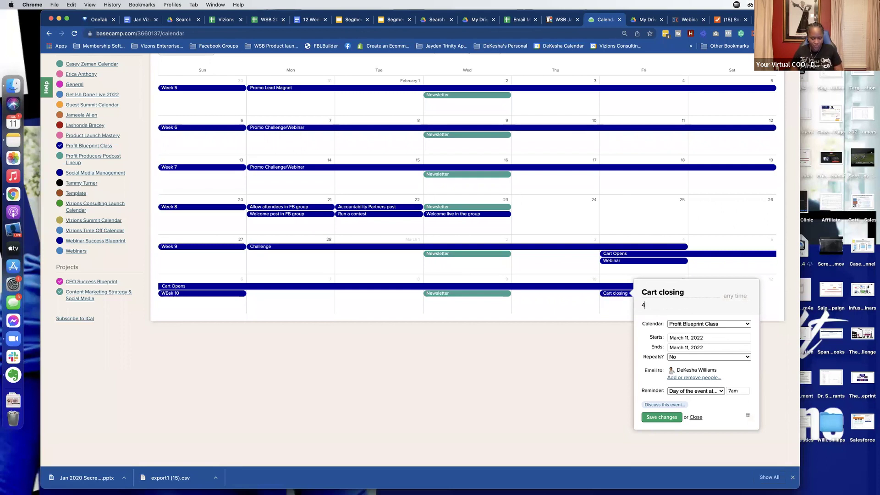
{"action": "type", "text": " hour s/ 1hours/ "}
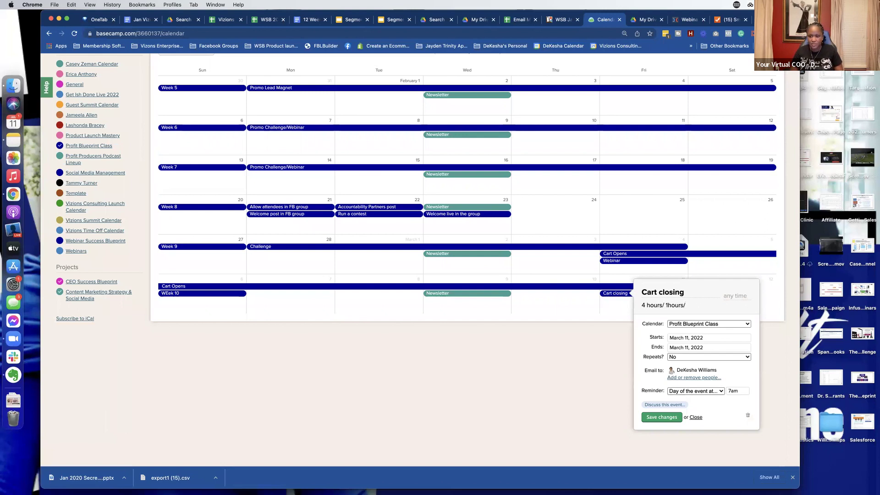
{"action": "type", "text": "cart closes today"}
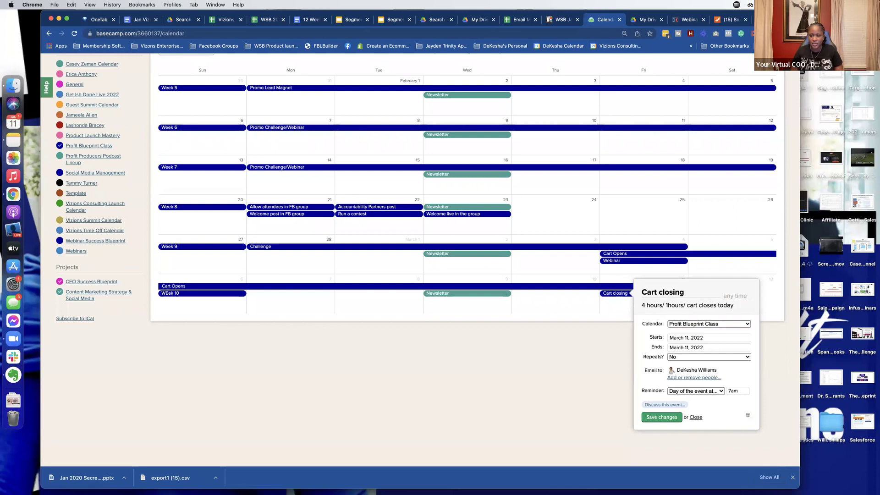
{"action": "left_click", "coordinate": [660, 416]}
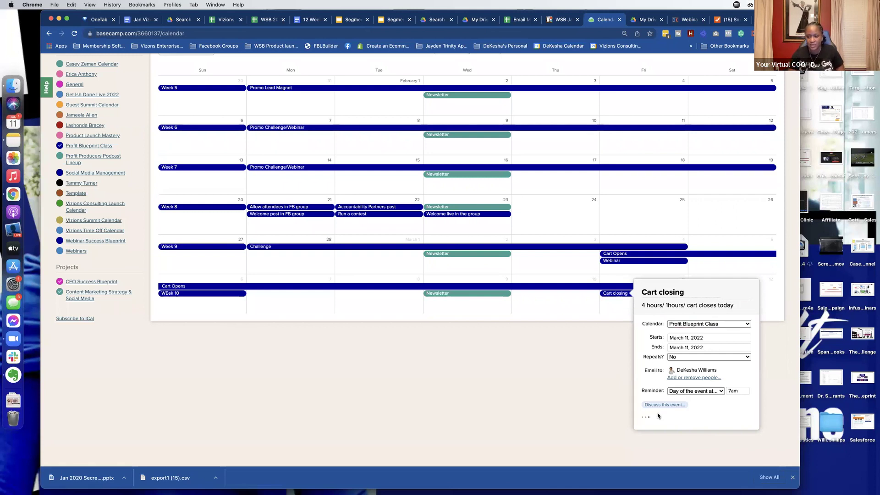
- Add a "cart closes in 24 hours" event on March 10, 2022 to the Profit Blueprint Class calendar
{"action": "left_click", "coordinate": [575, 299]}
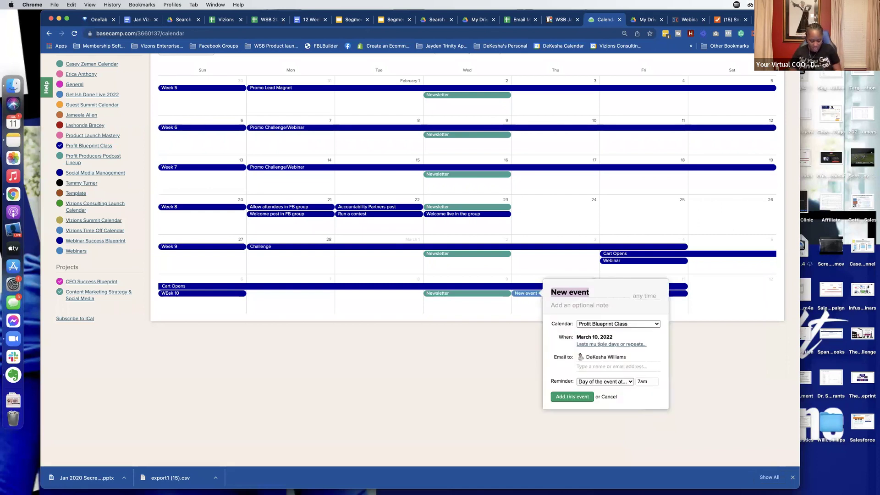
{"action": "type", "text": "cart closes in 24 hours"}
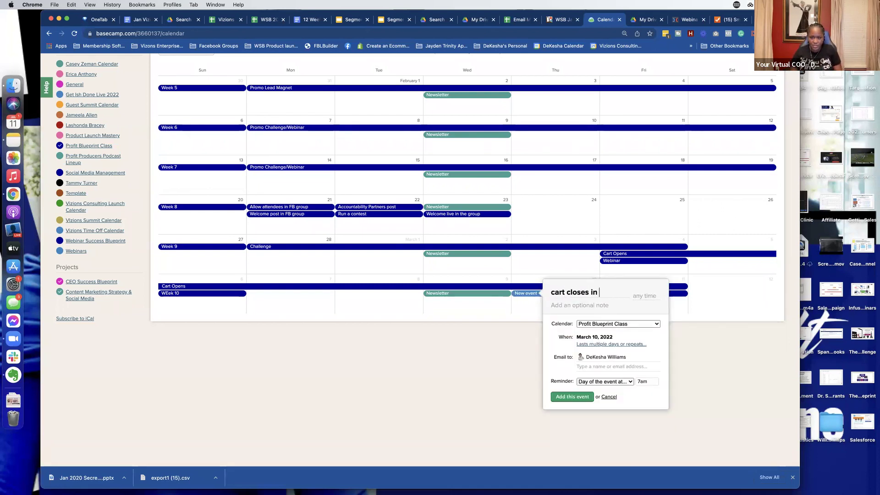
{"action": "key", "text": "Return"}
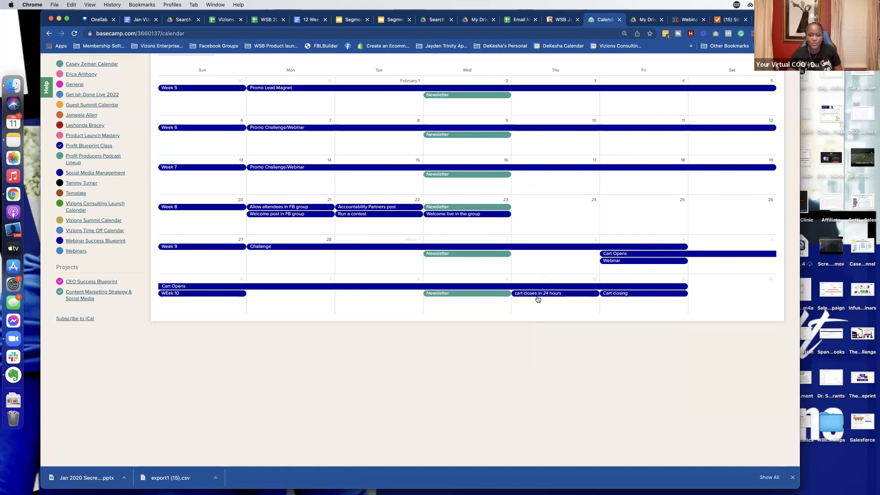
- Add a "cart closes in 48 hours" event on March 9, 2022 to the Profit Blueprint Class calendar
{"action": "left_click", "coordinate": [495, 305]}
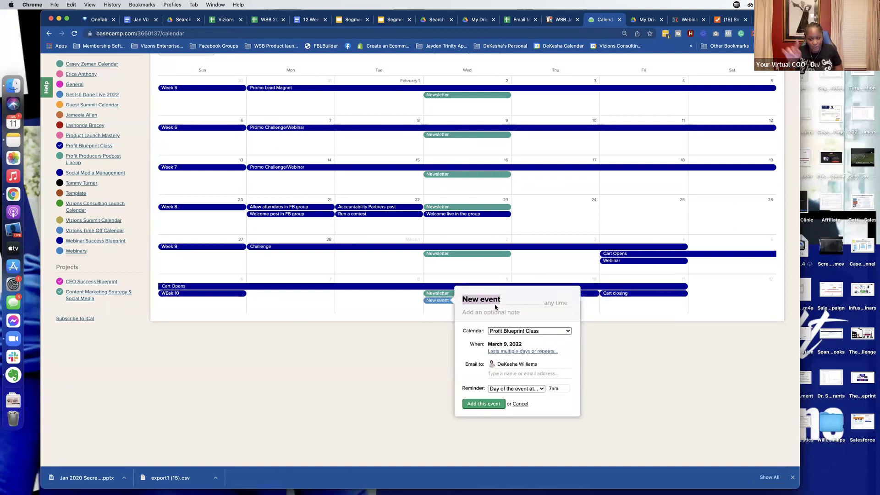
{"action": "type", "text": "cart closes in 48 hours"}
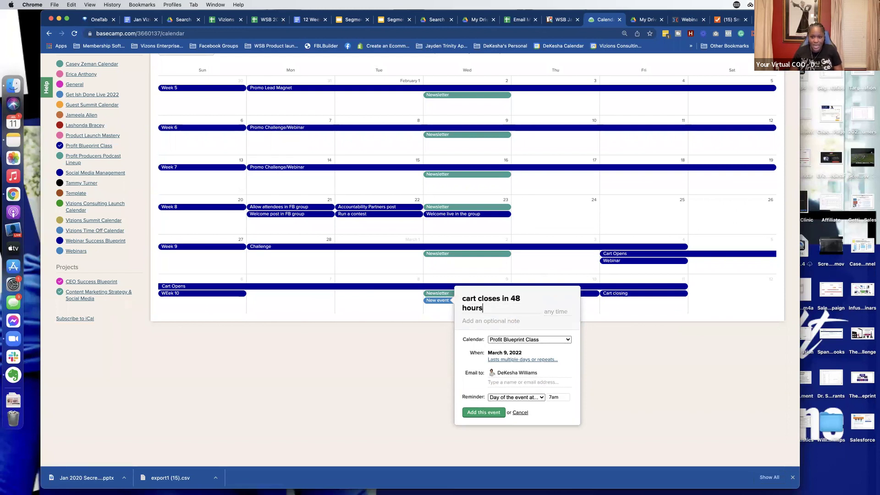
{"action": "key", "text": "Return"}
- Add a "cart closes in 72 hours" event on March 8, 2022 to the Profit Blueprint Class calendar
{"action": "left_click", "coordinate": [387, 298]}
{"action": "type", "text": "cart closes "}
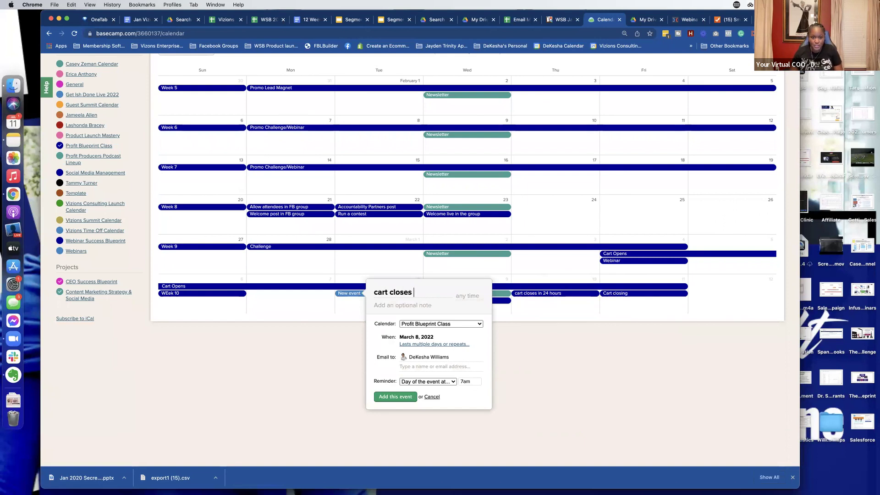
{"action": "type", "text": "in 72 hours"}
{"action": "key", "text": "Return"}
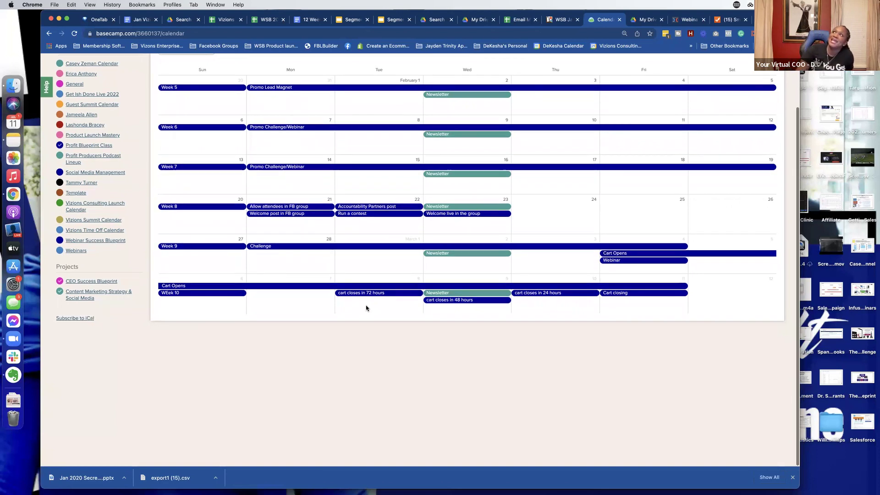
- Add a second event on March 8, 2022, titled "special pricing 12 pmts of $97", to the Profit Blueprint Class calendar
{"action": "left_click", "coordinate": [366, 307]}
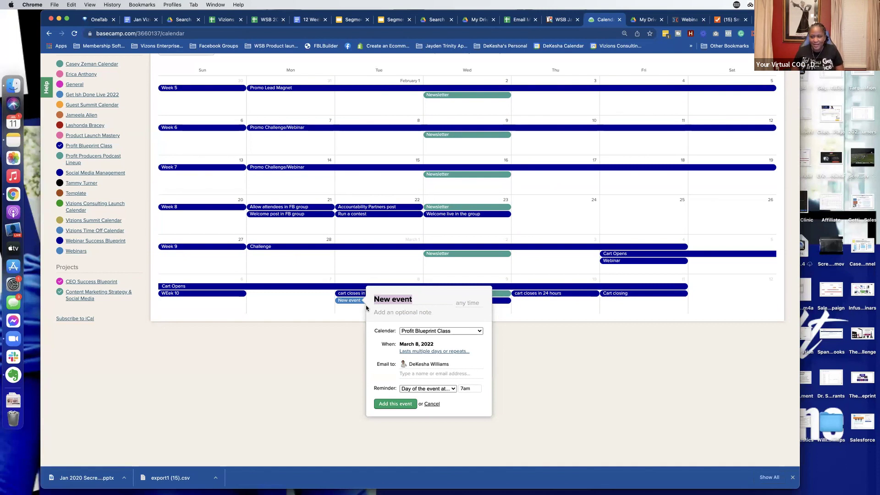
{"action": "type", "text": "special proci"}
{"action": "key", "text": "BackSpace"}
{"action": "key", "text": "BackSpace"}
{"action": "key", "text": "BackSpace"}
{"action": "type", "text": "icn"}
{"action": "key", "text": "BackSpace"}
{"action": "type", "text": "ing"}
{"action": "key", "text": "BackSpace"}
{"action": "key", "text": "BackSpace"}
{"action": "key", "text": "BackSpace"}
{"action": "key", "text": "BackSpace"}
{"action": "type", "text": "cing "}
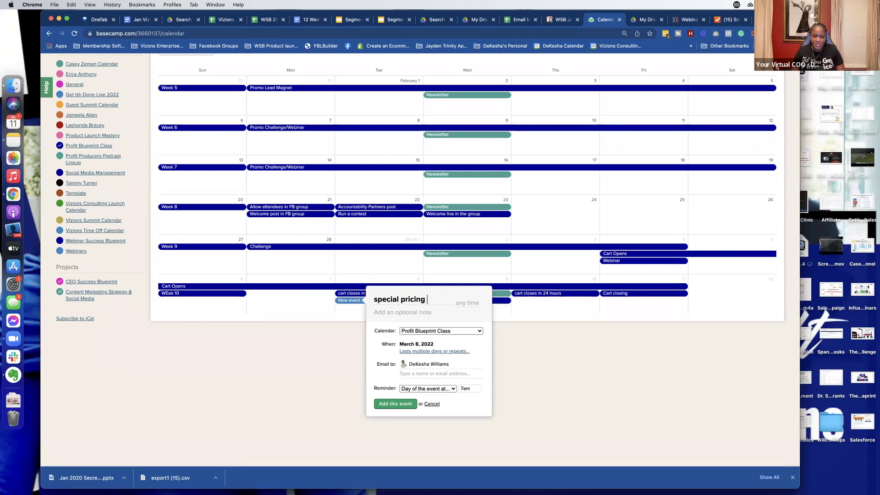
{"action": "type", "text": "12 pmts of"}
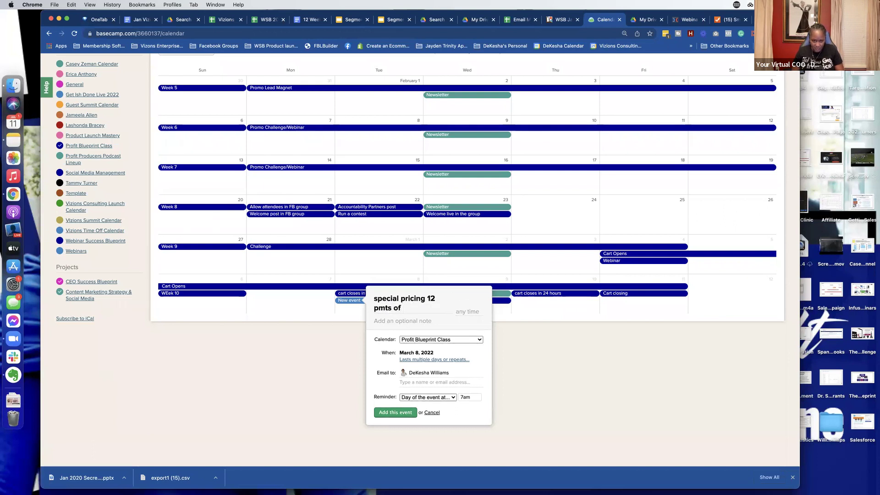
{"action": "type", "text": " $97"}
{"action": "key", "text": "Return"}
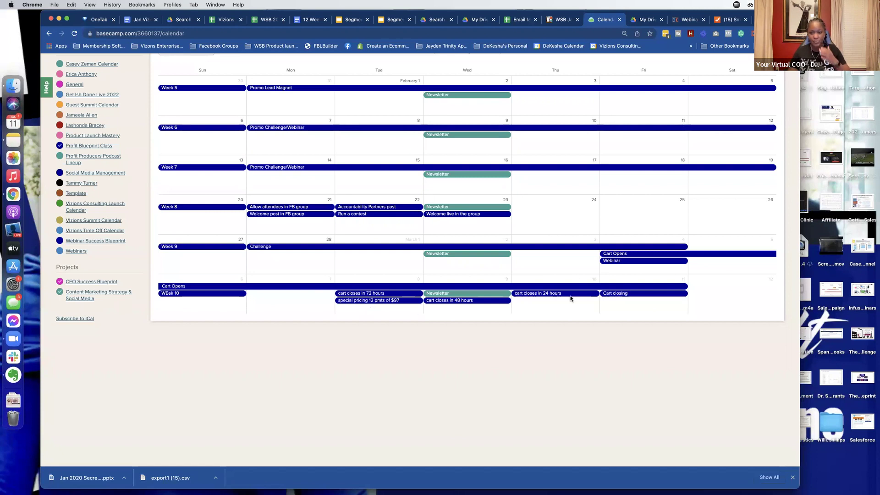
- Add a "Cart open bonus!" event on March 4, 2022 to the Profit Blueprint Class calendar
{"action": "left_click", "coordinate": [619, 272]}
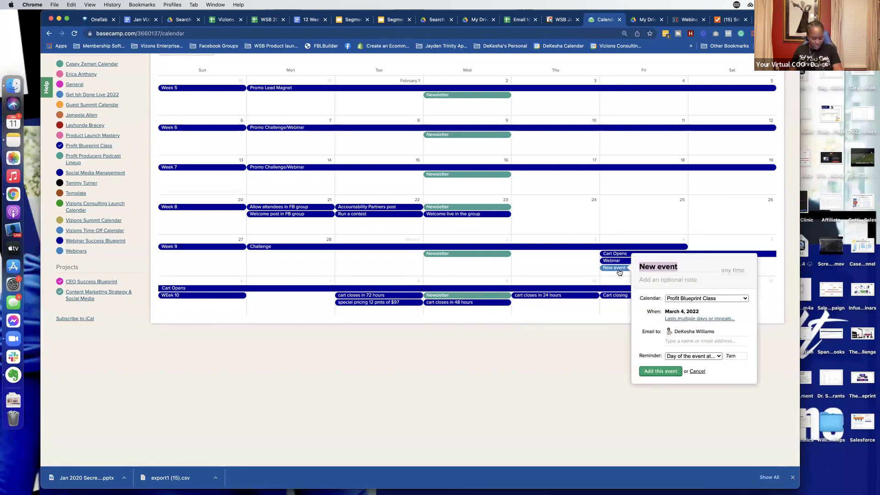
{"action": "type", "text": "Ca"}
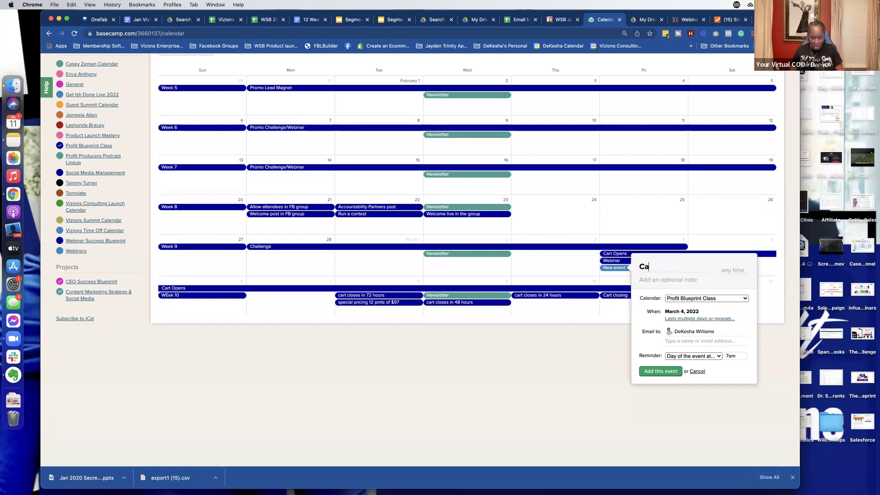
{"action": "type", "text": "rt open bonus"}
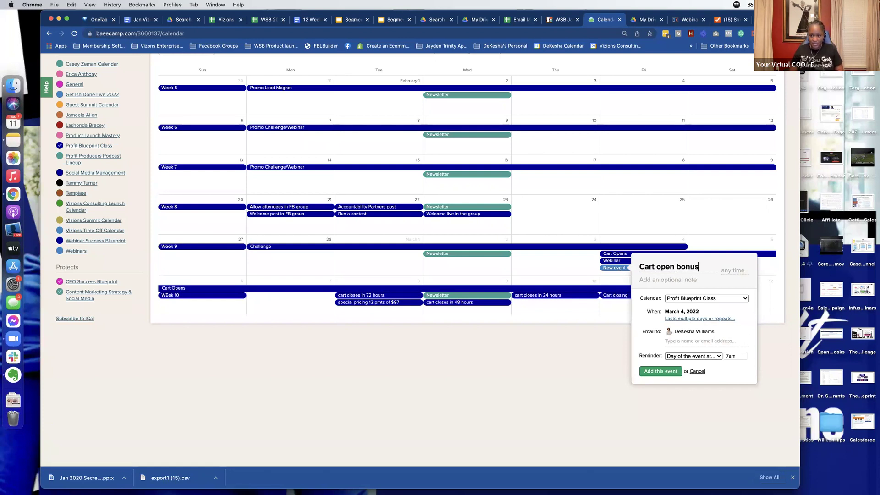
{"action": "type", "text": "!"}
{"action": "key", "text": "Return"}
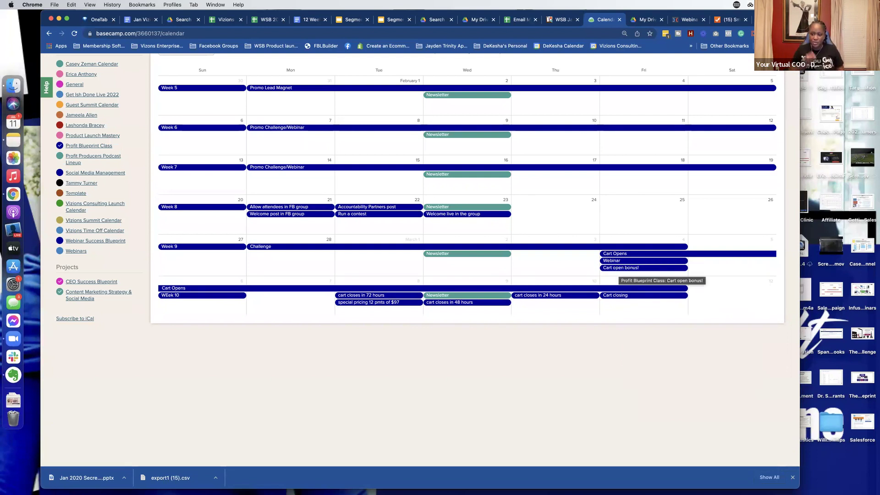
{"action": "left_click", "coordinate": [738, 270]}
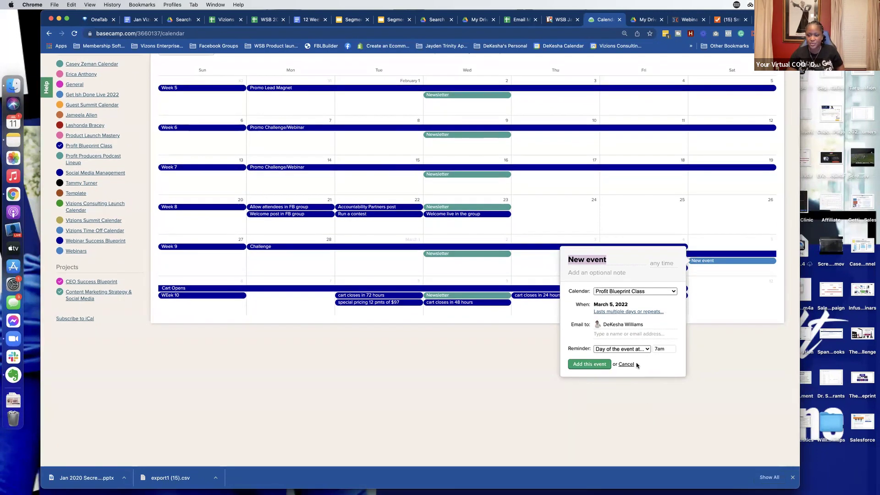
{"action": "left_click", "coordinate": [631, 365]}
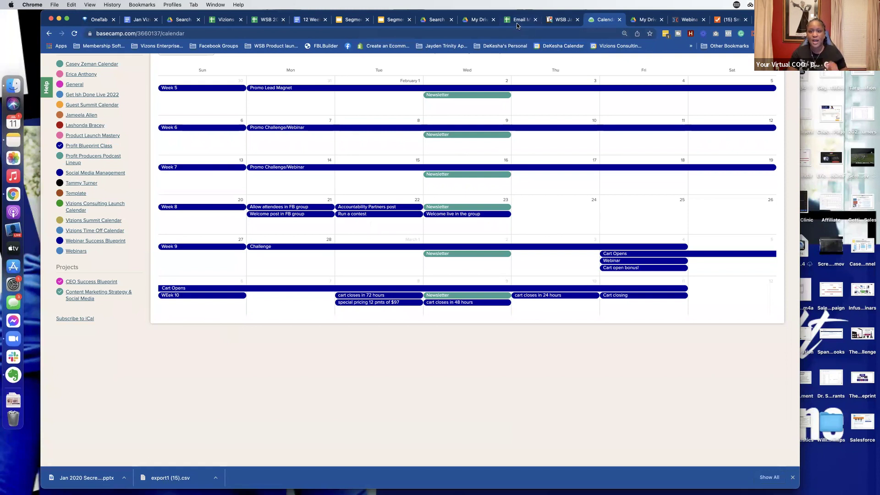
- Add a "Sales Call for High level offer" event on March 13, 2022 to the Profit Blueprint Class calendar
{"action": "scroll", "coordinate": [488, 113], "scroll_direction": "up", "scroll_amount": 3}
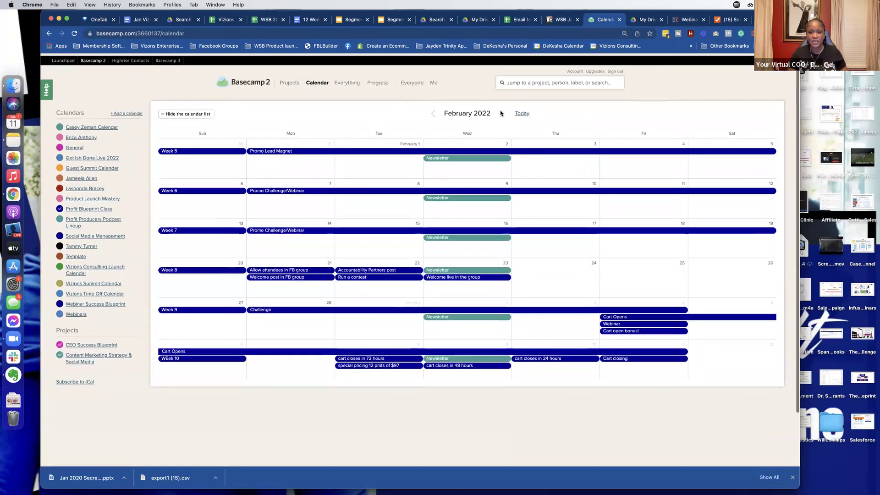
{"action": "left_click", "coordinate": [501, 112]}
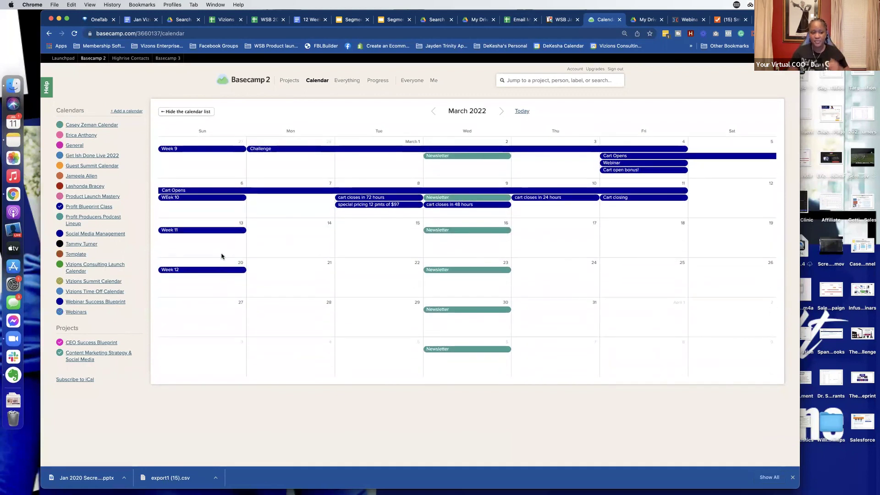
{"action": "left_click", "coordinate": [222, 255]}
{"action": "type", "text": "Sales C"}
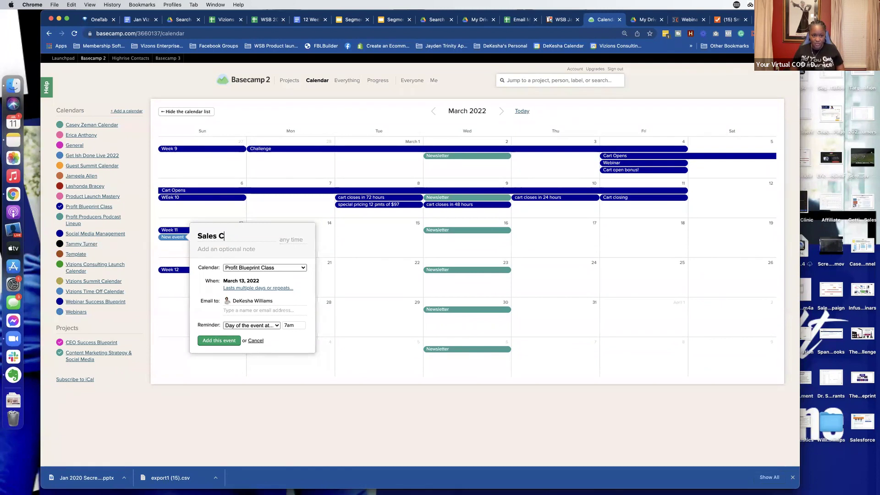
{"action": "type", "text": "all for High leverl o"}
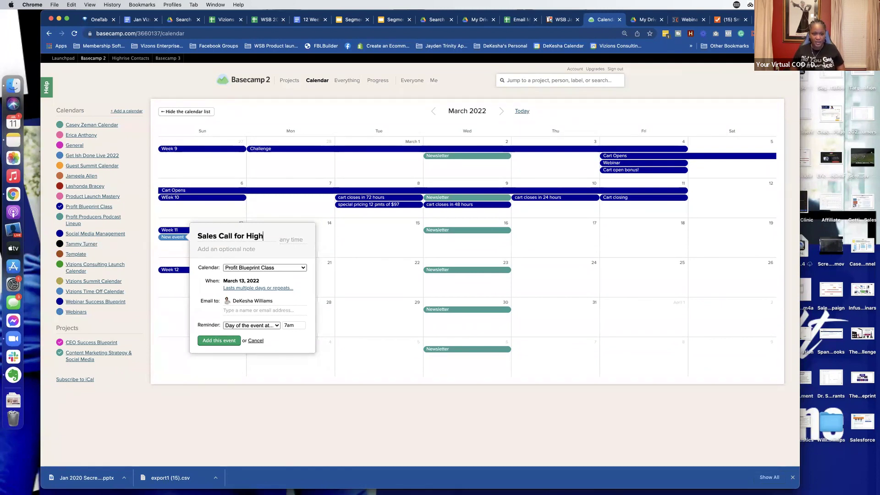
{"action": "key", "text": "BackSpace"}
{"action": "key", "text": "BackSpace"}
{"action": "key", "text": "BackSpace"}
{"action": "key", "text": "BackSpace"}
{"action": "type", "text": "l offer"}
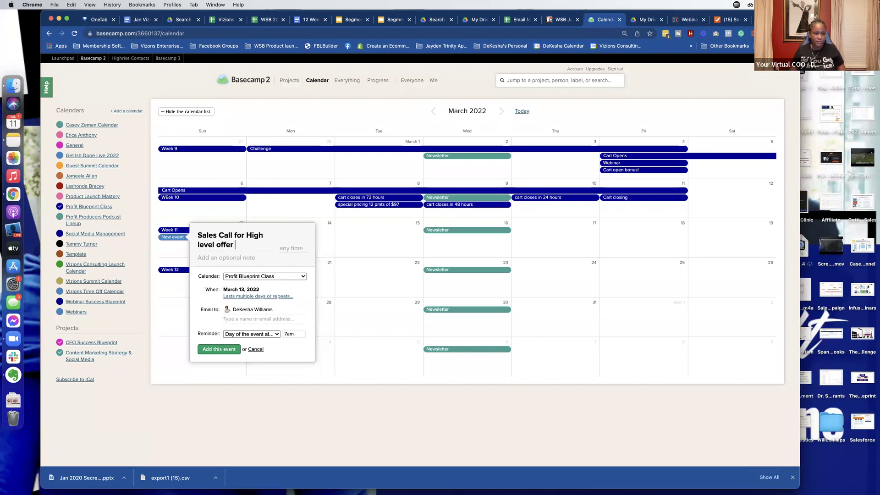
{"action": "key", "text": "Return"}
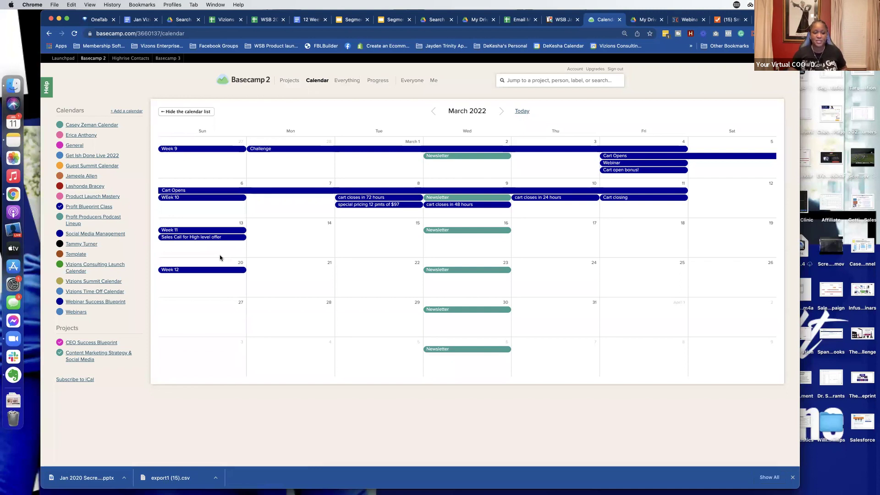
- Add a "Follow up with warms leads" event on March 14, 2022 to the Profit Blueprint Class calendar
{"action": "left_click", "coordinate": [265, 245]}
{"action": "type", "text": "Follow up with warm"}
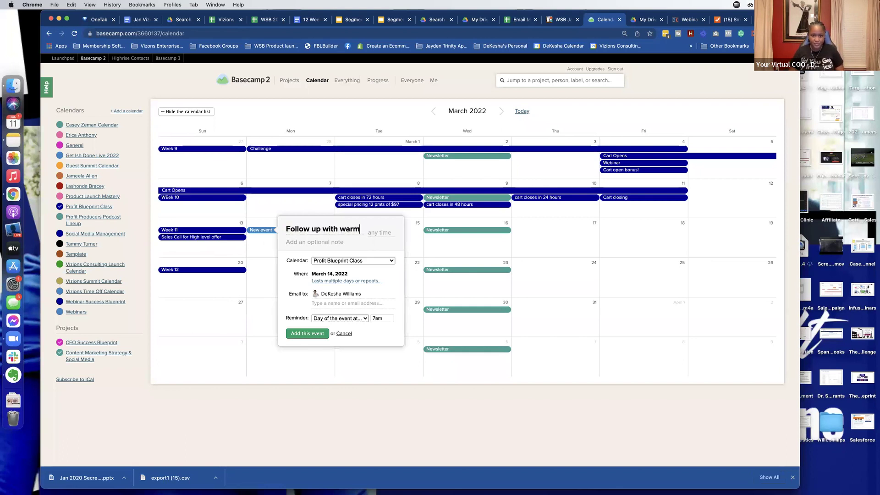
{"action": "type", "text": "s leads"}
{"action": "key", "text": "Return"}
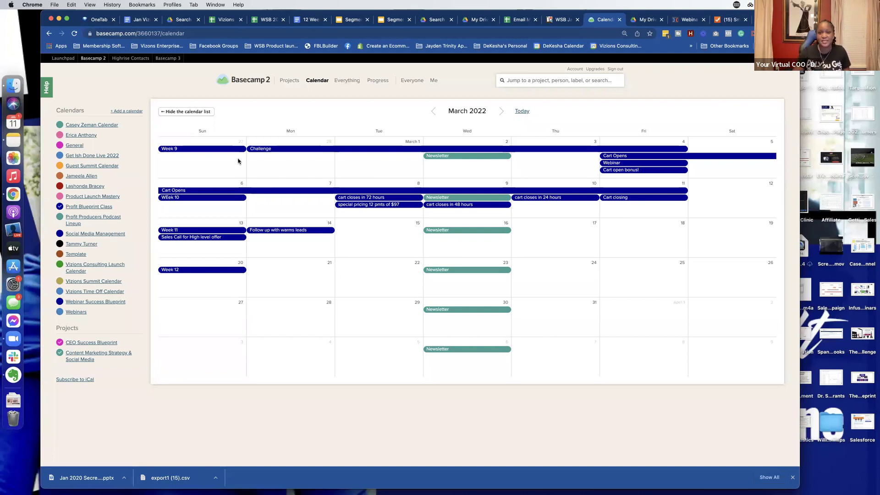
- Switch to the 12 Week Profit Blueprint image in Google Drive to check the weekly launch outline
{"action": "left_click", "coordinate": [426, 20]}
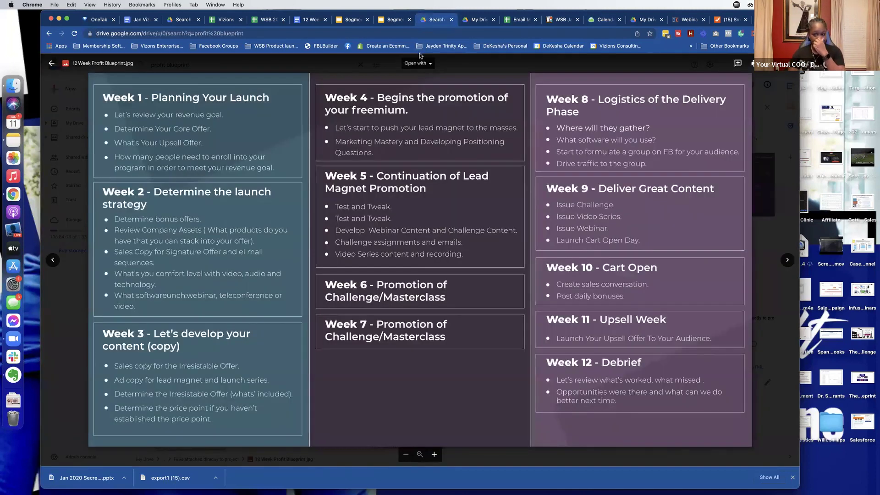